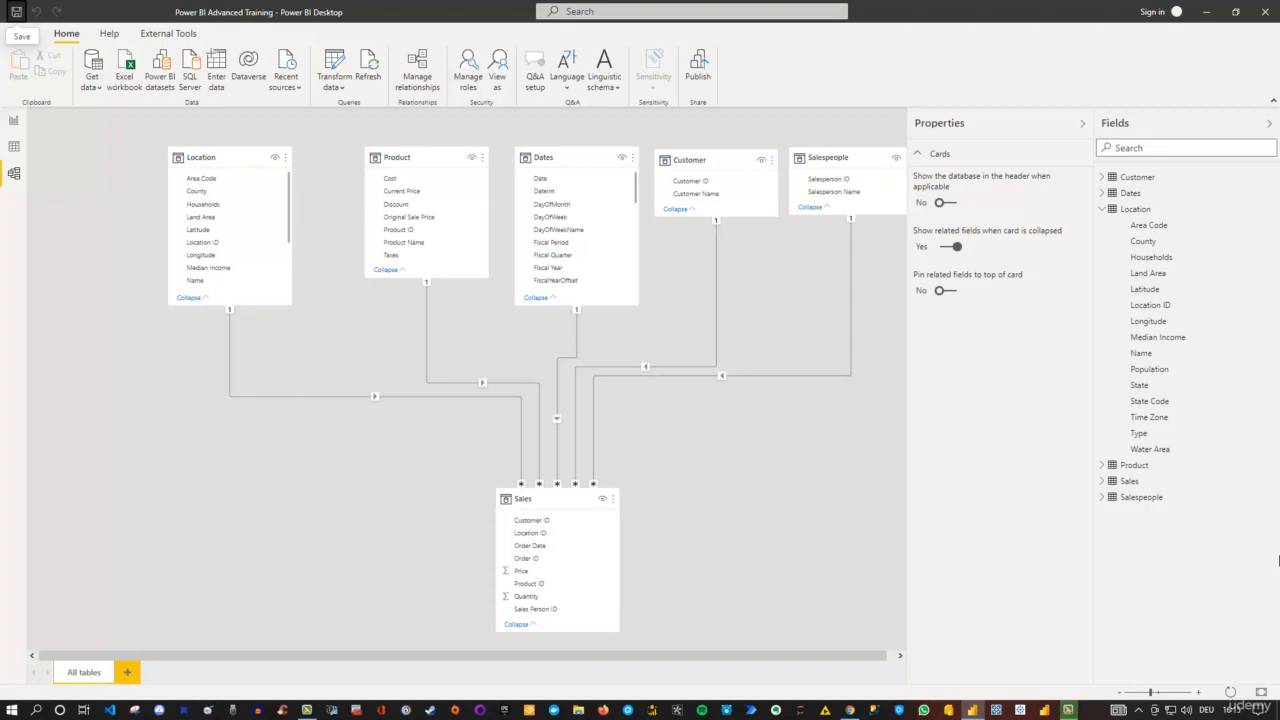
# Open the Power Query Editor from the report view and inspect the Quantity and Price columns of the Sales query
pyautogui.click(13, 121)
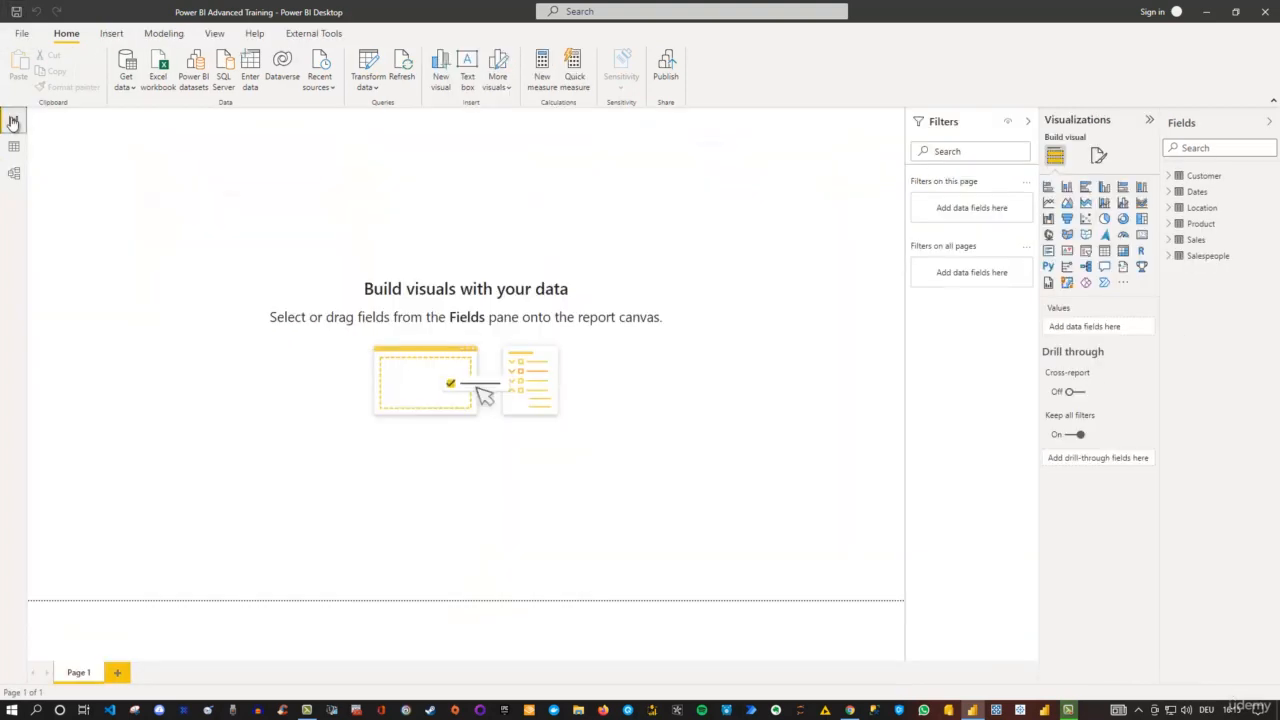
pyautogui.click(370, 63)
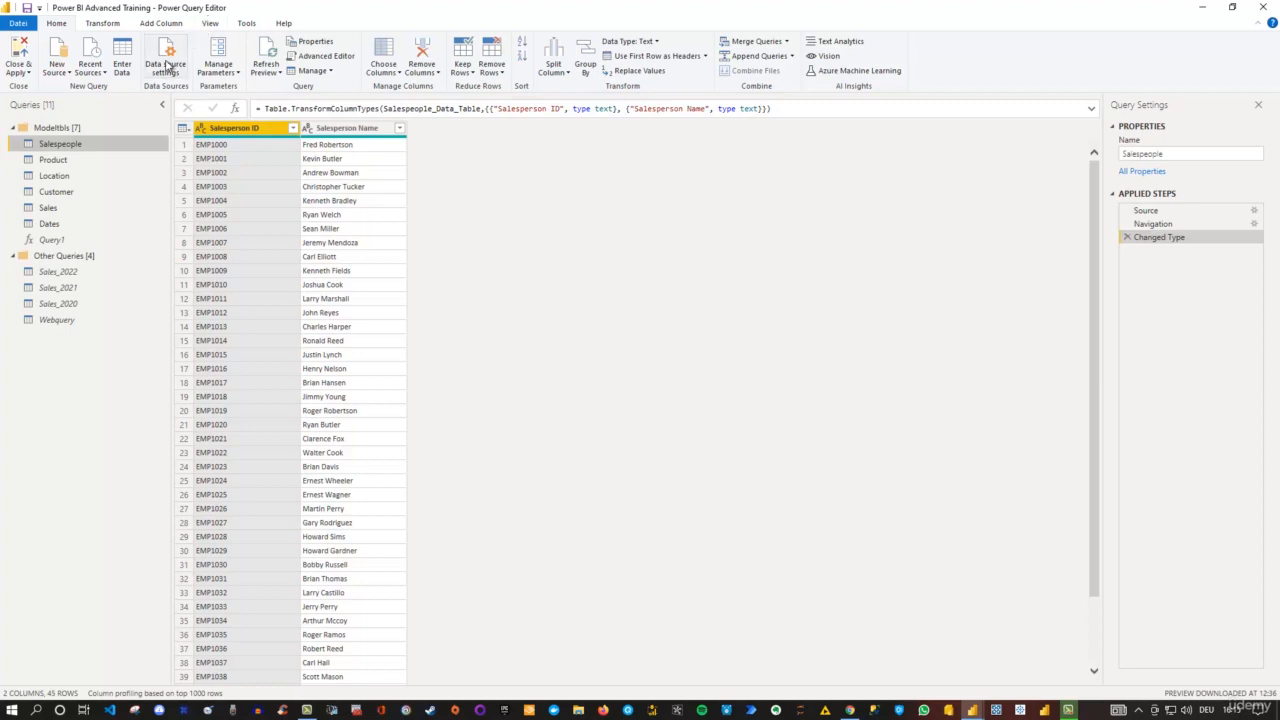
pyautogui.click(47, 208)
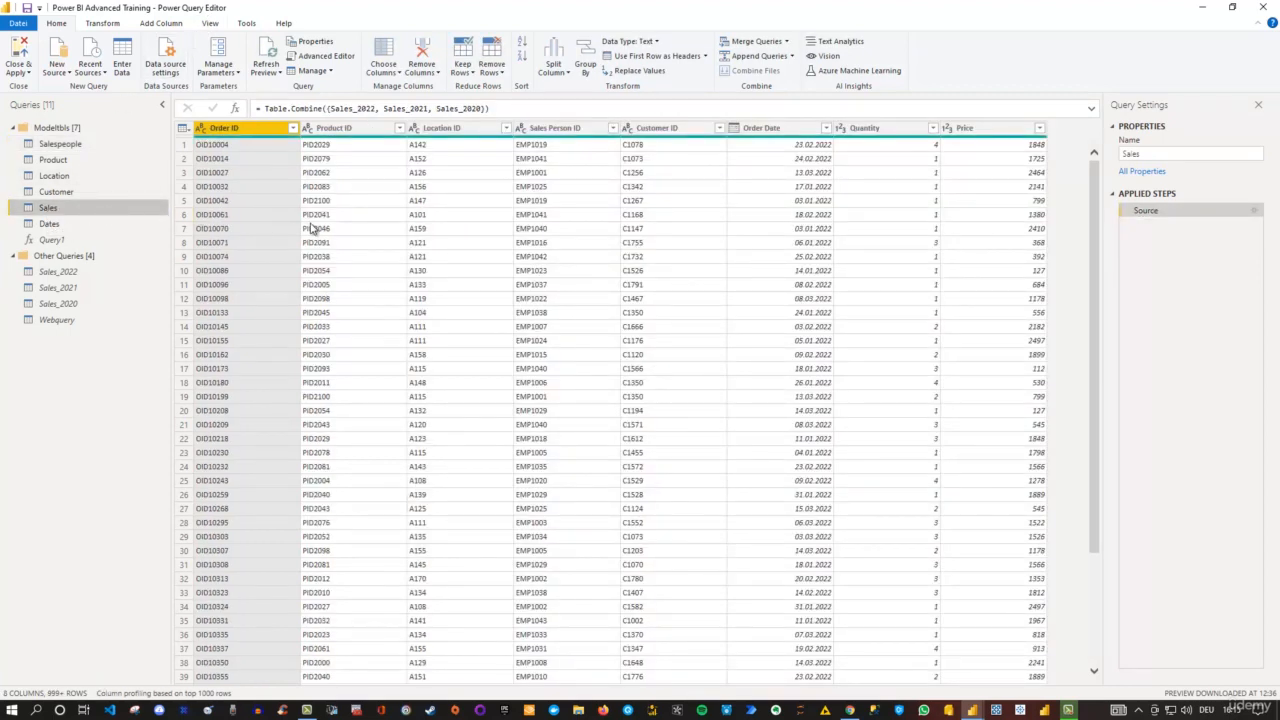
pyautogui.click(888, 129)
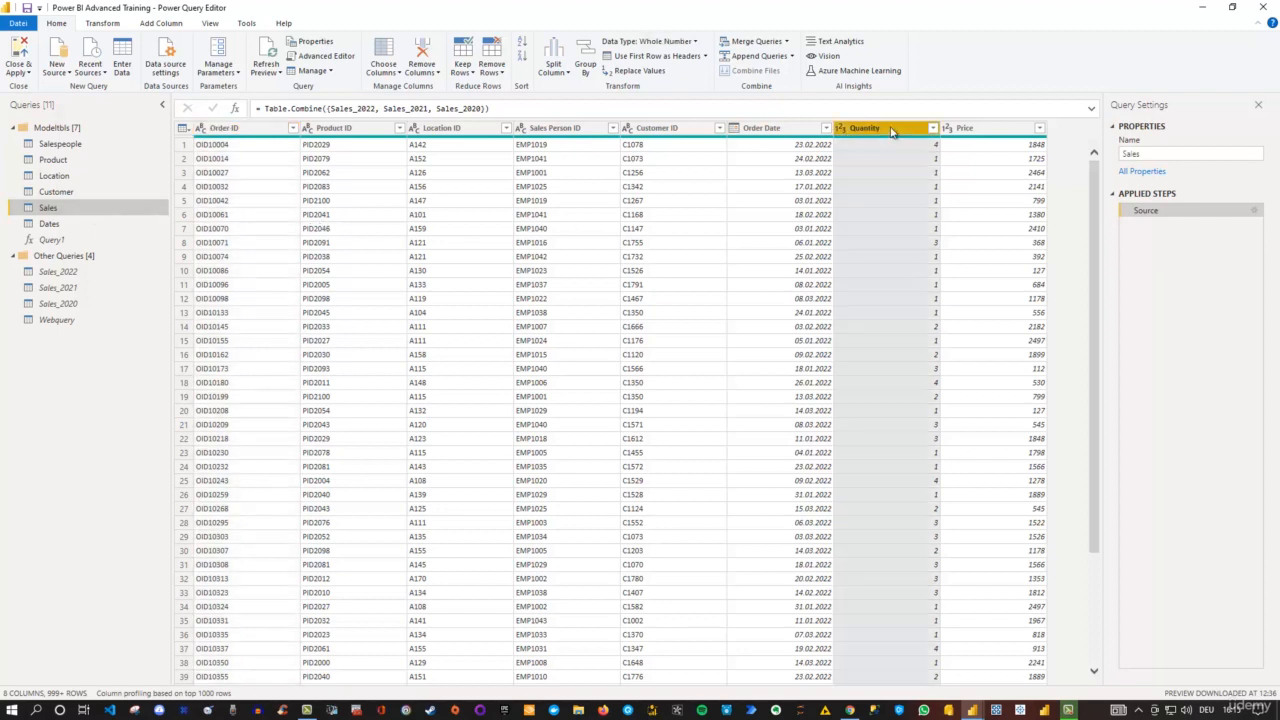
pyautogui.click(964, 129)
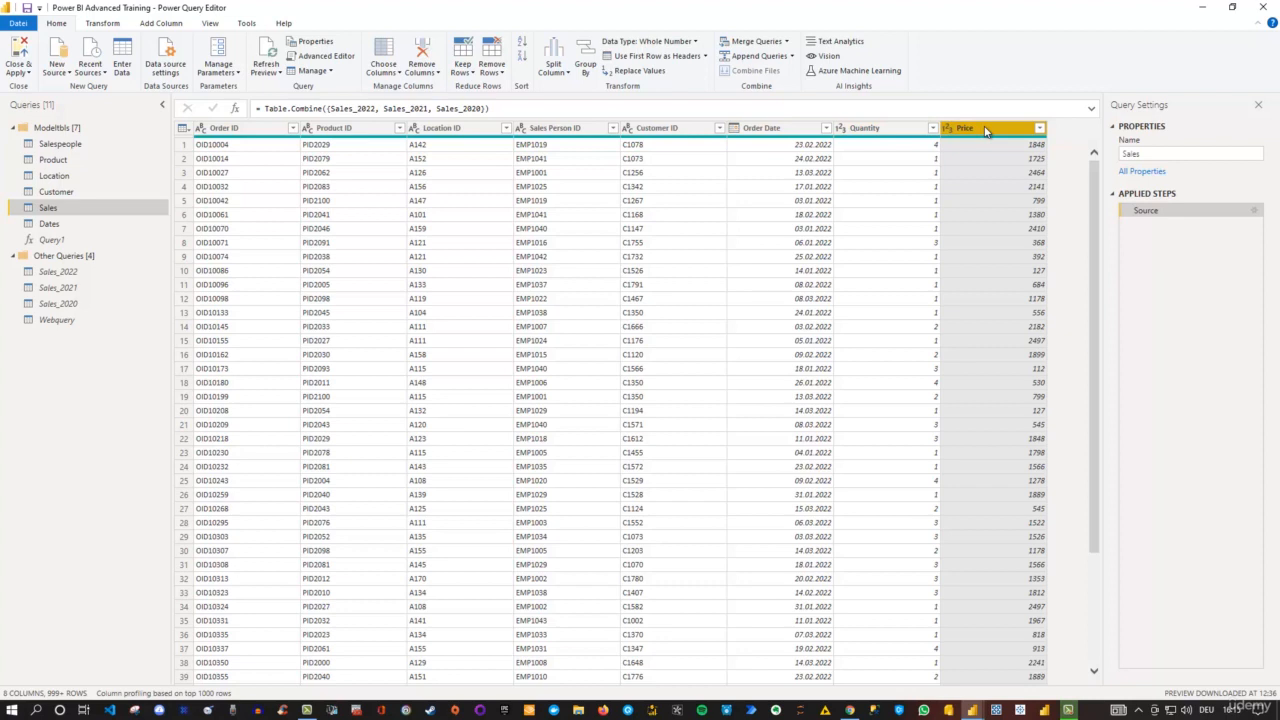
# Start a custom column in the Sales query and name it TotalSalesColumn
pyautogui.click(160, 24)
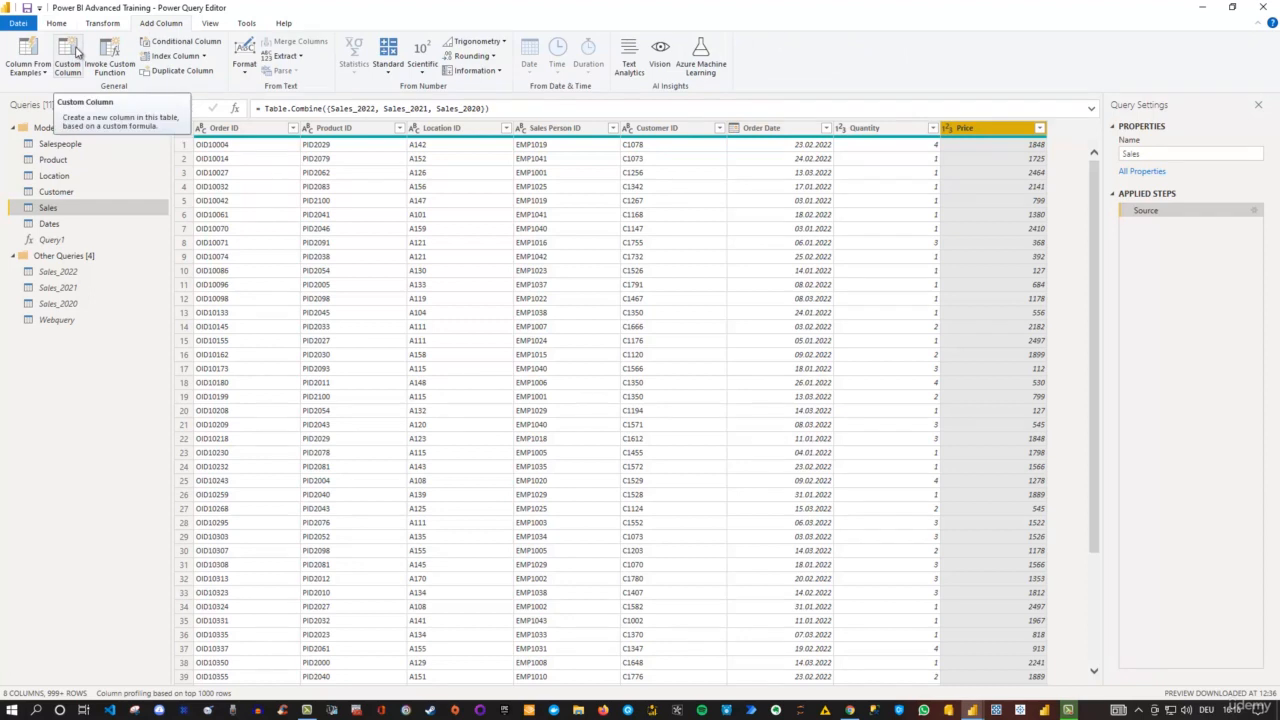
pyautogui.click(74, 52)
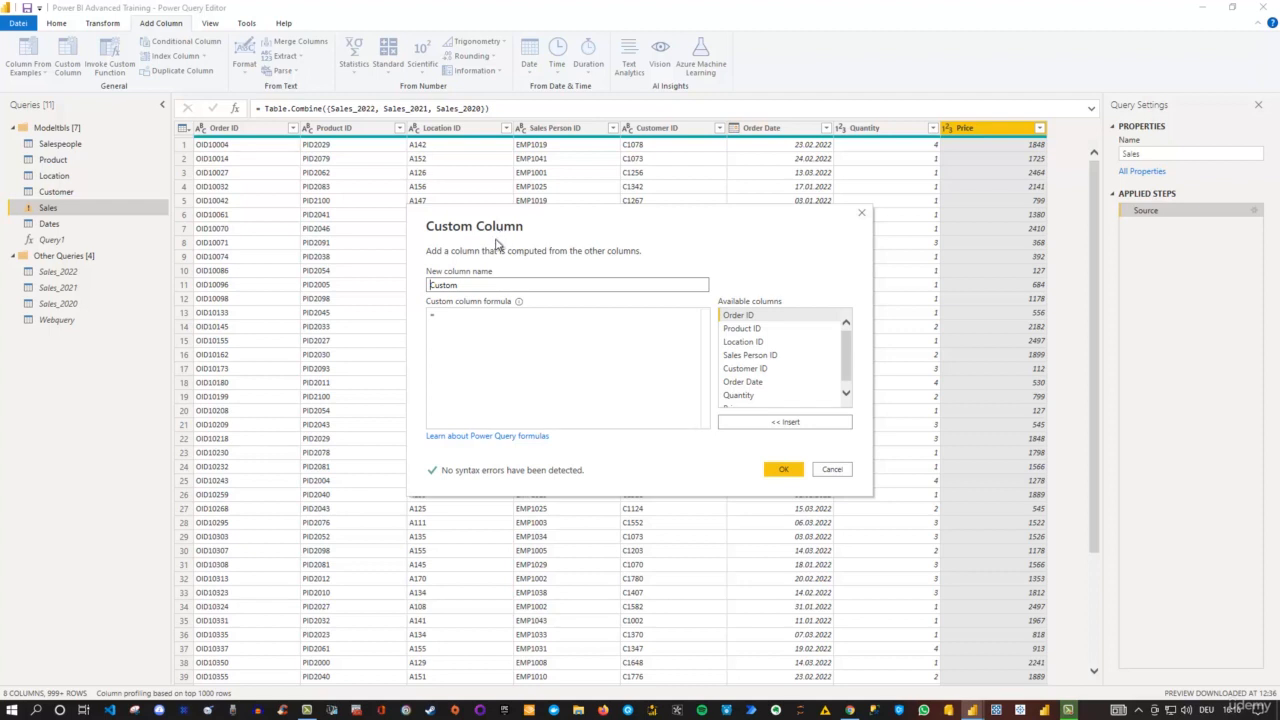
pyautogui.click(471, 285)
pyautogui.moveTo(471, 285); pyautogui.dragTo(423, 287)
pyautogui.write('TotalSalesColumn')
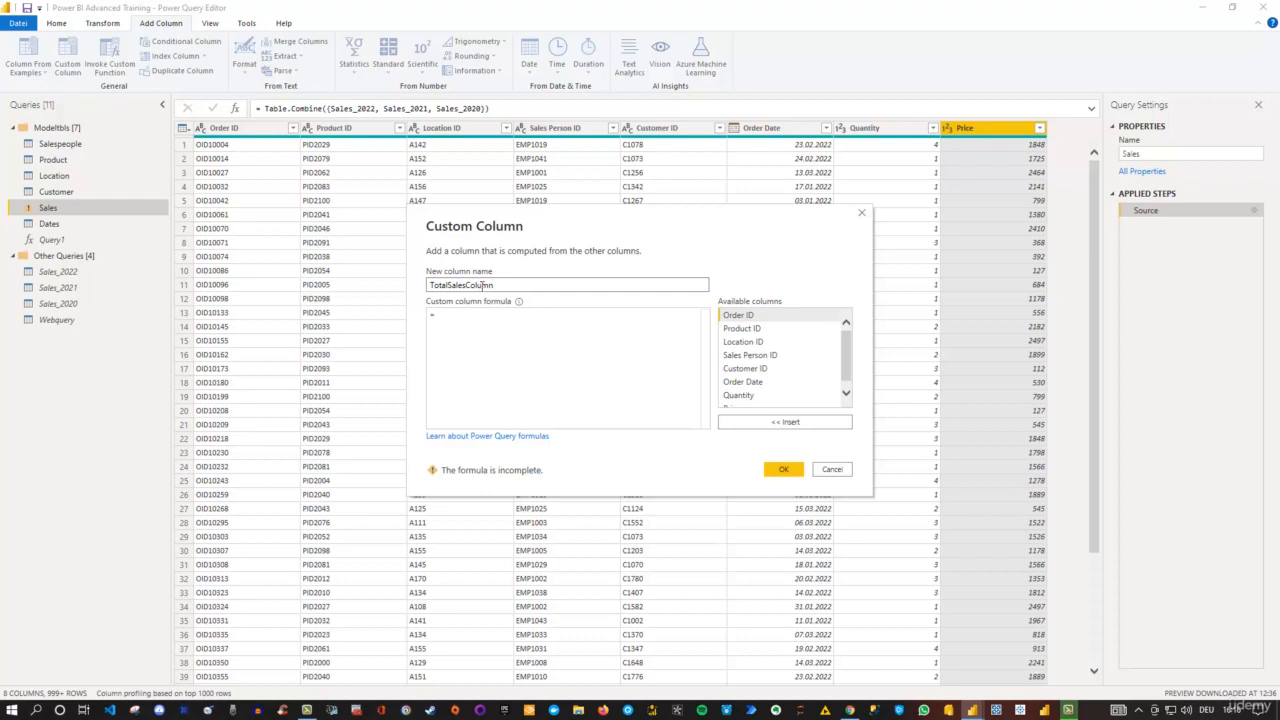
pyautogui.click(443, 313)
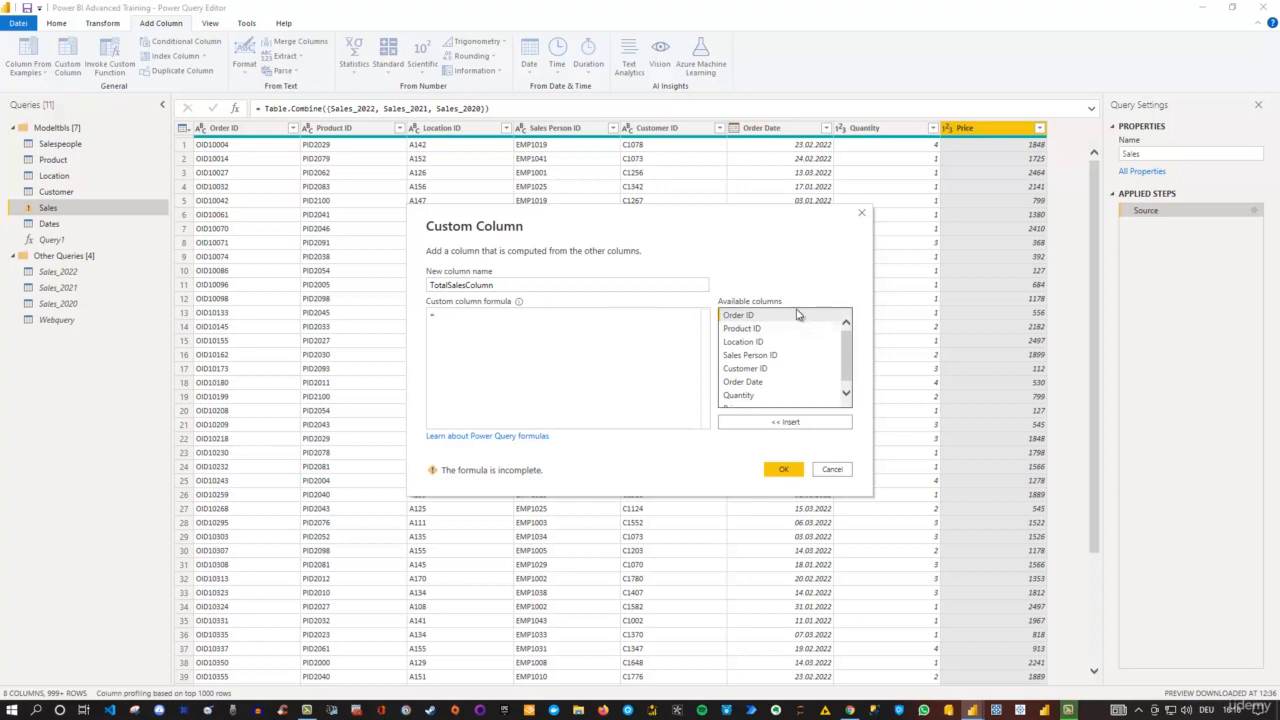
pyautogui.moveTo(847, 343); pyautogui.dragTo(846, 359)
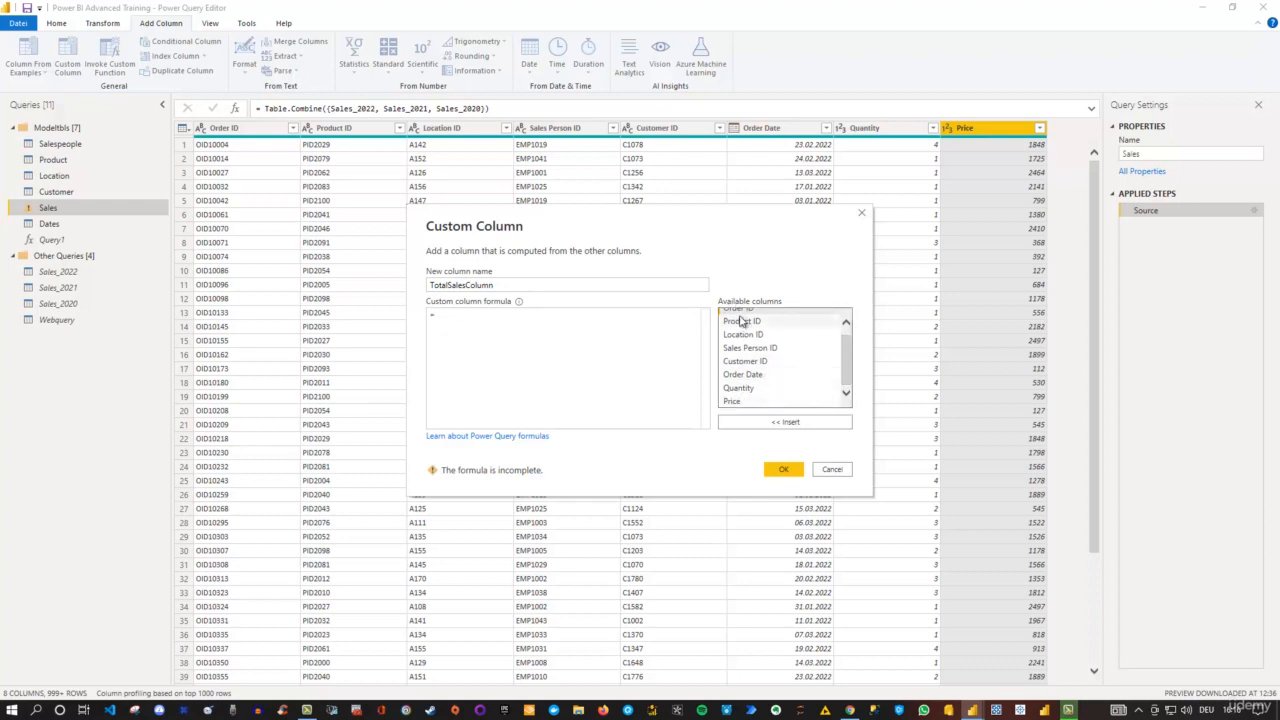
pyautogui.scroll(1, 741, 321)
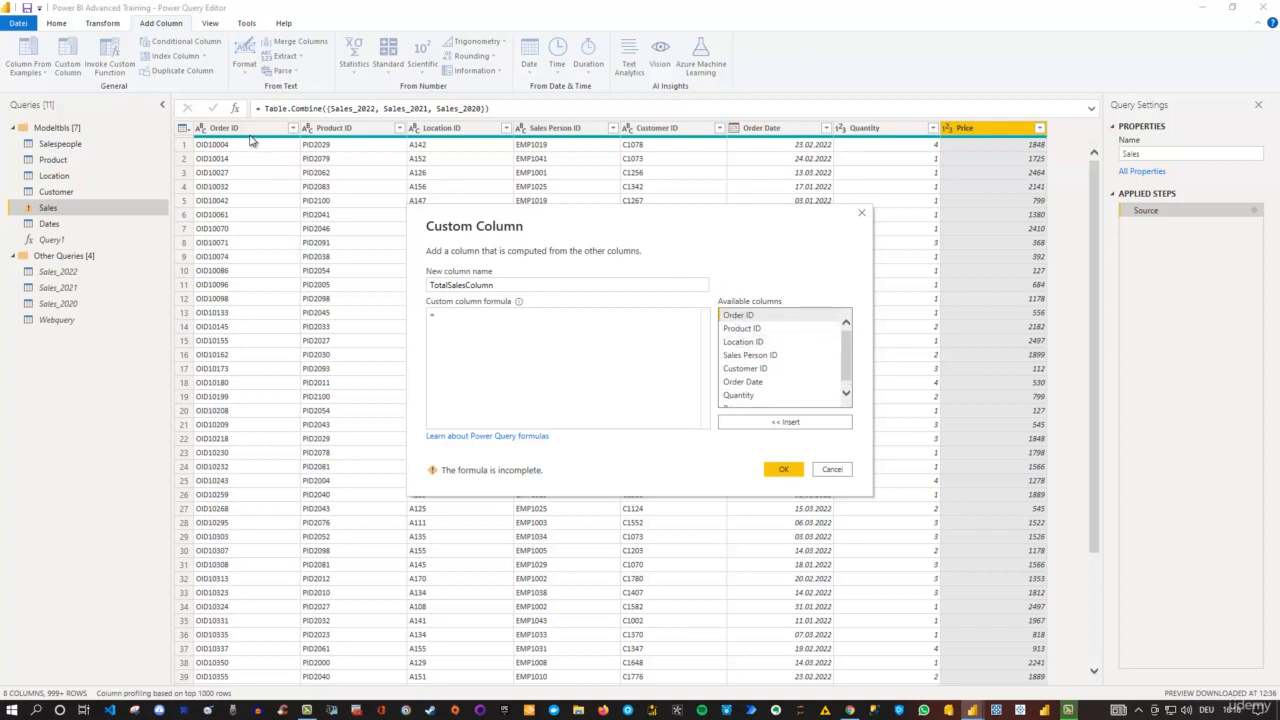
pyautogui.scroll(-1, 778, 335)
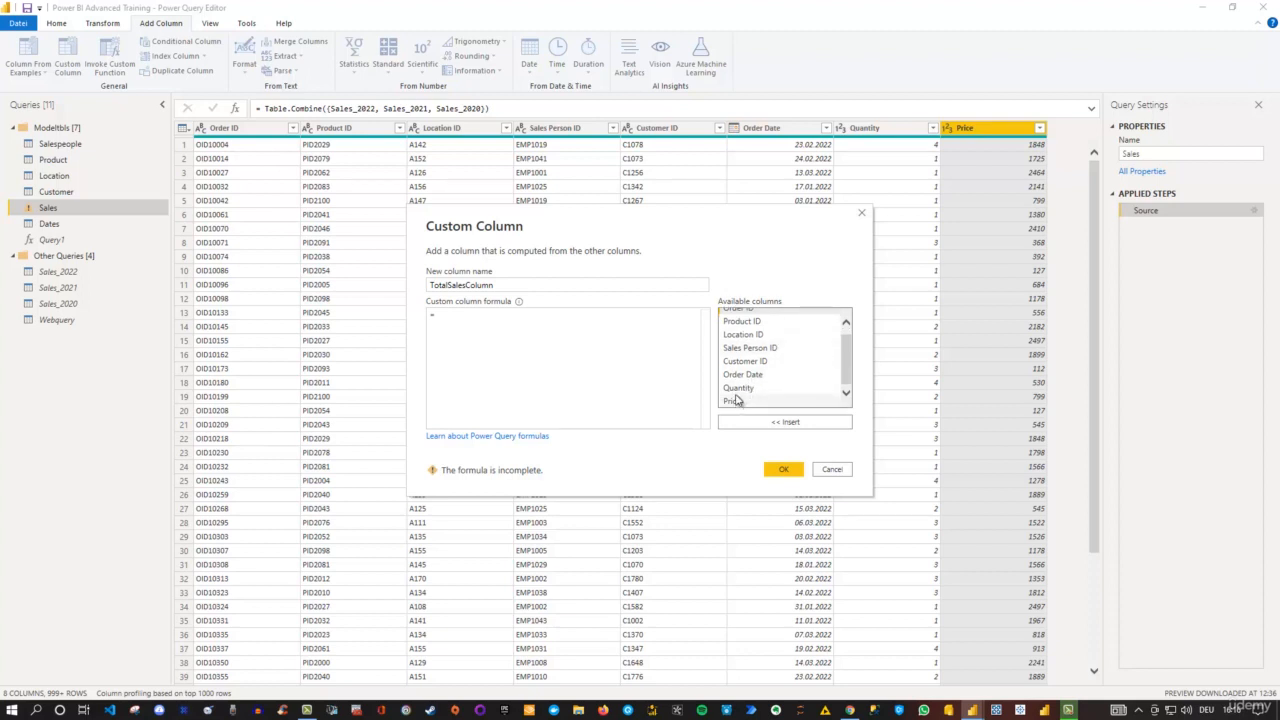
pyautogui.click(740, 389)
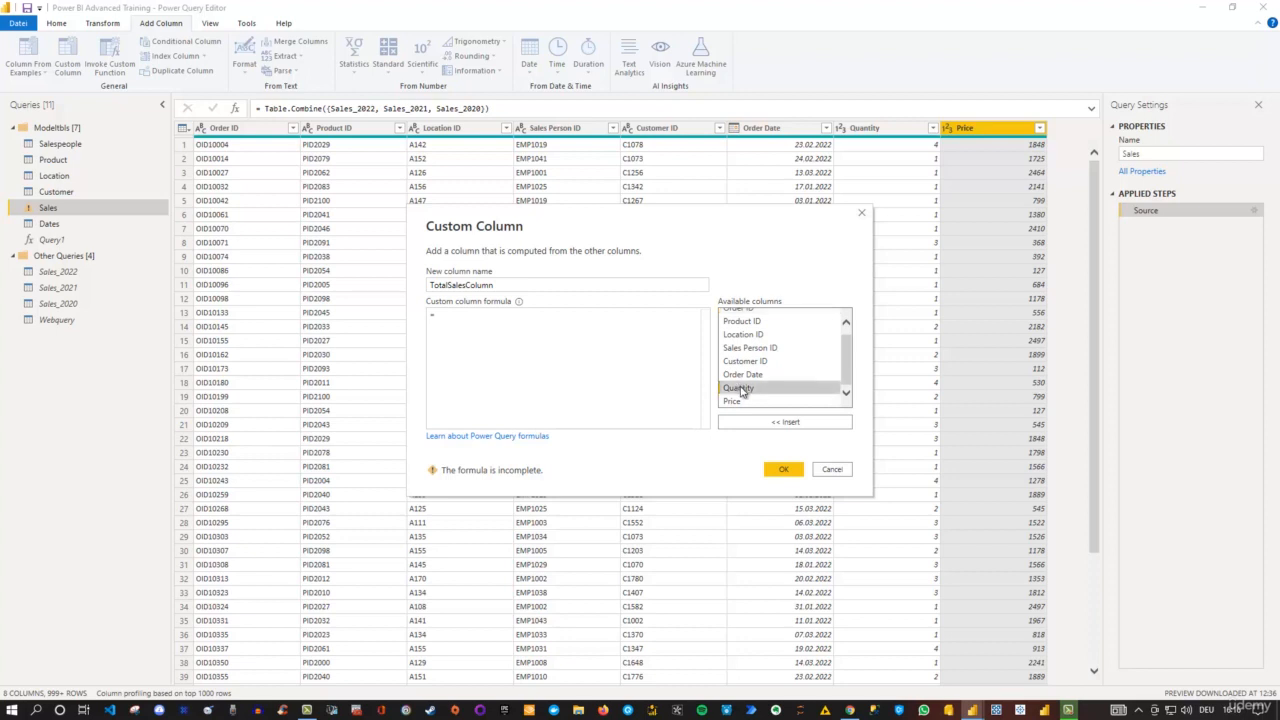
pyautogui.click(797, 425)
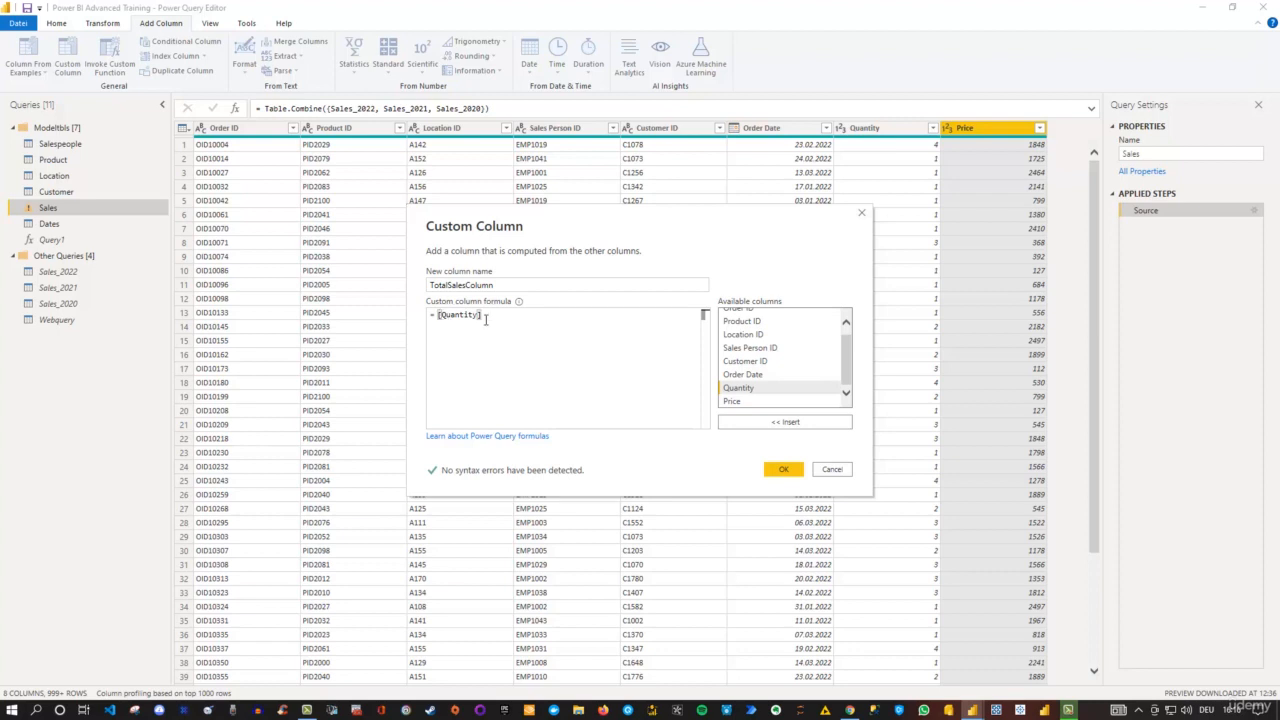
pyautogui.moveTo(484, 316); pyautogui.dragTo(437, 316)
pyautogui.press('BackSpace')
# Enter the custom column formula [Quantity]*[Price]
pyautogui.write('[')
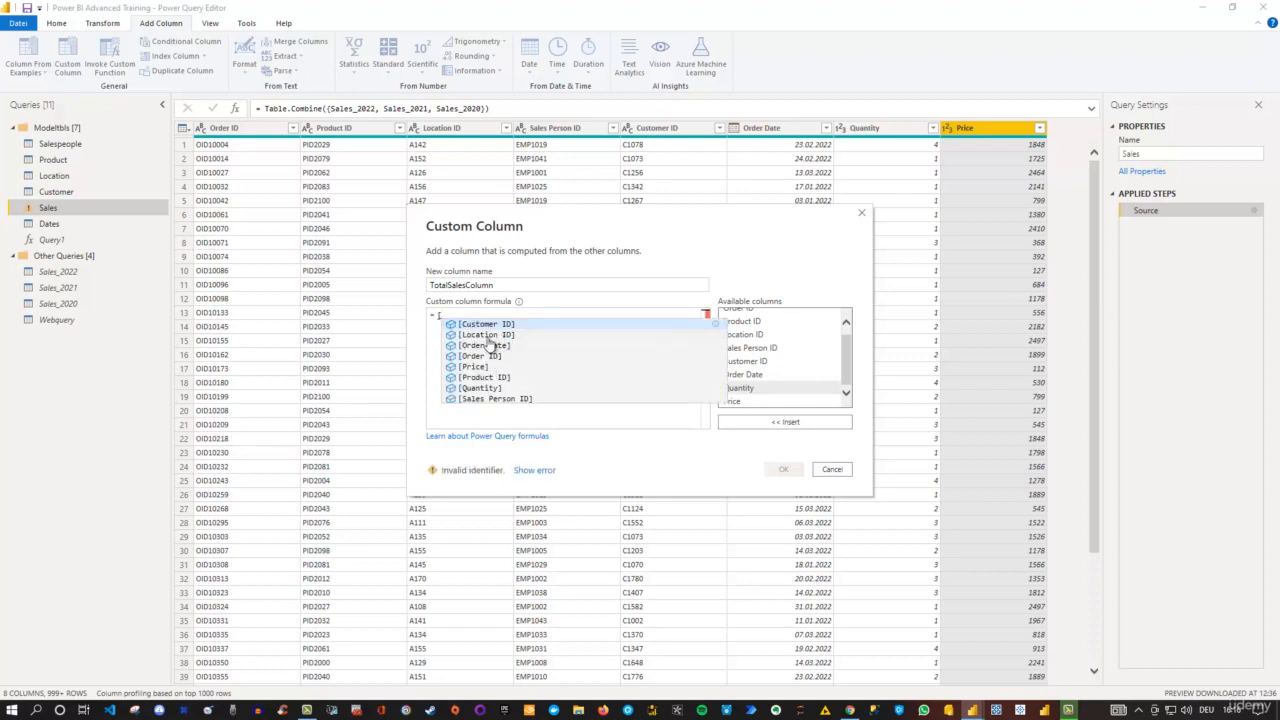
pyautogui.write('Q')
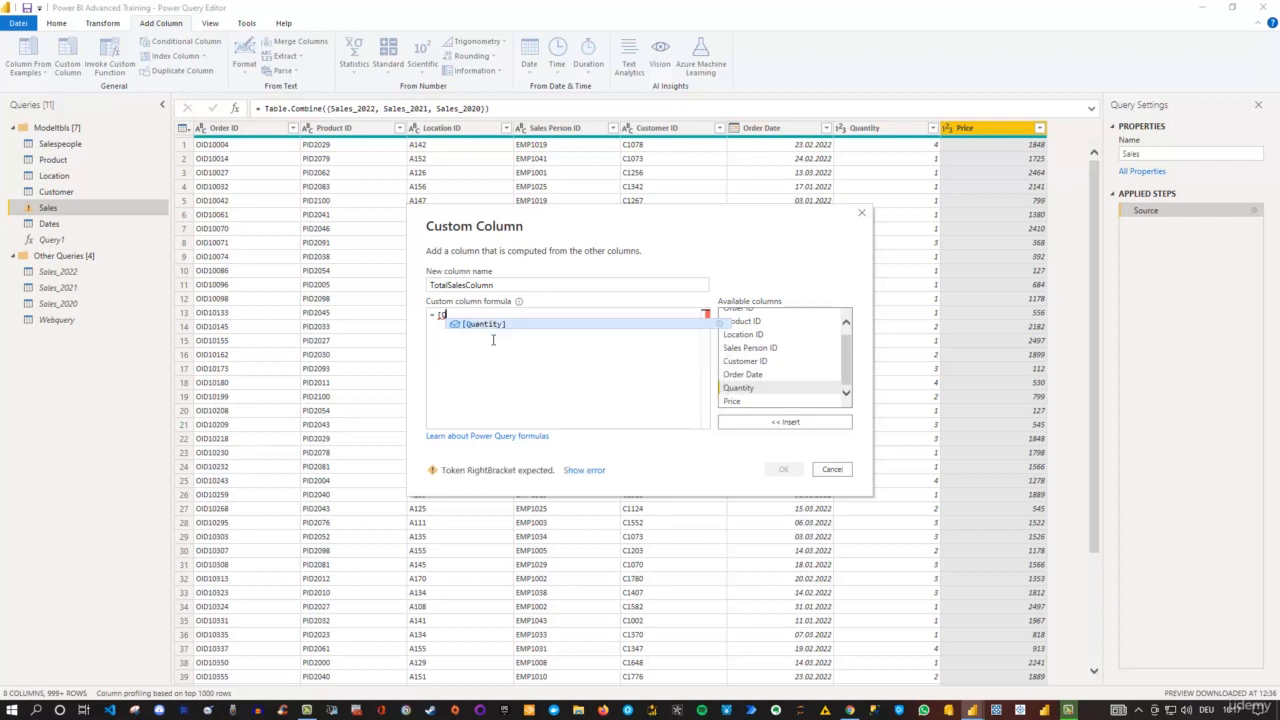
pyautogui.press('Tab')
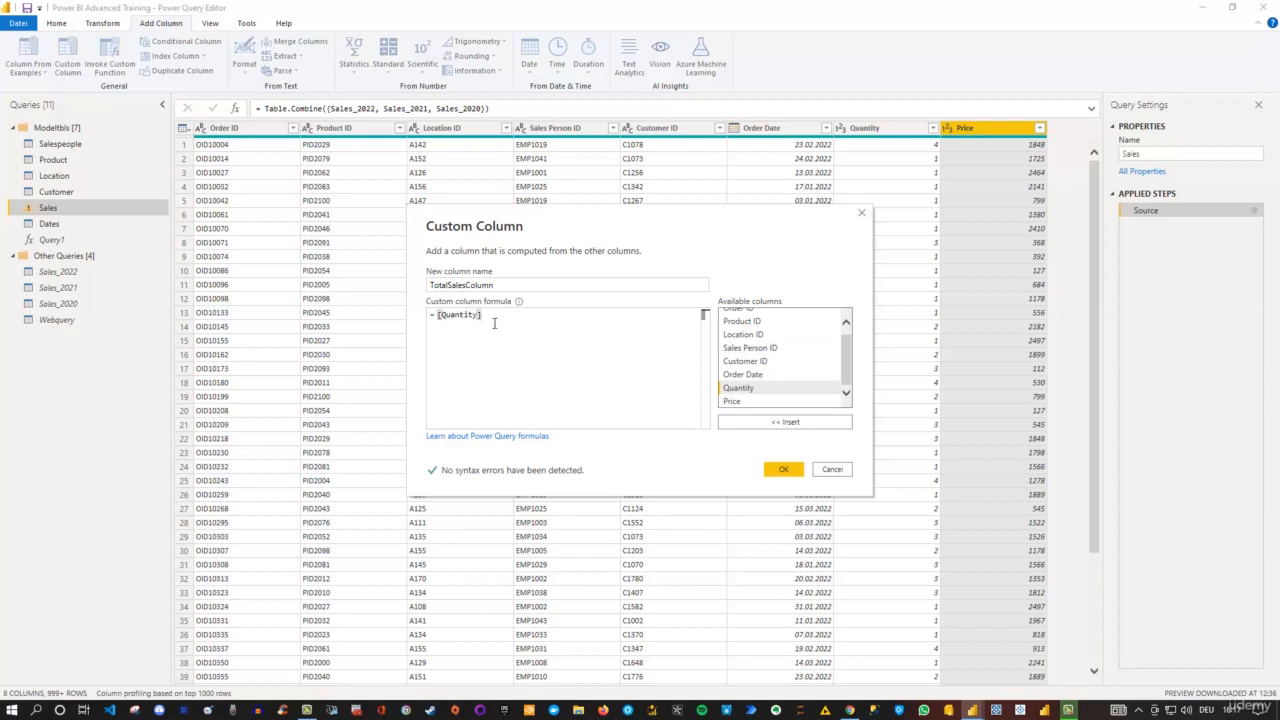
pyautogui.write('*')
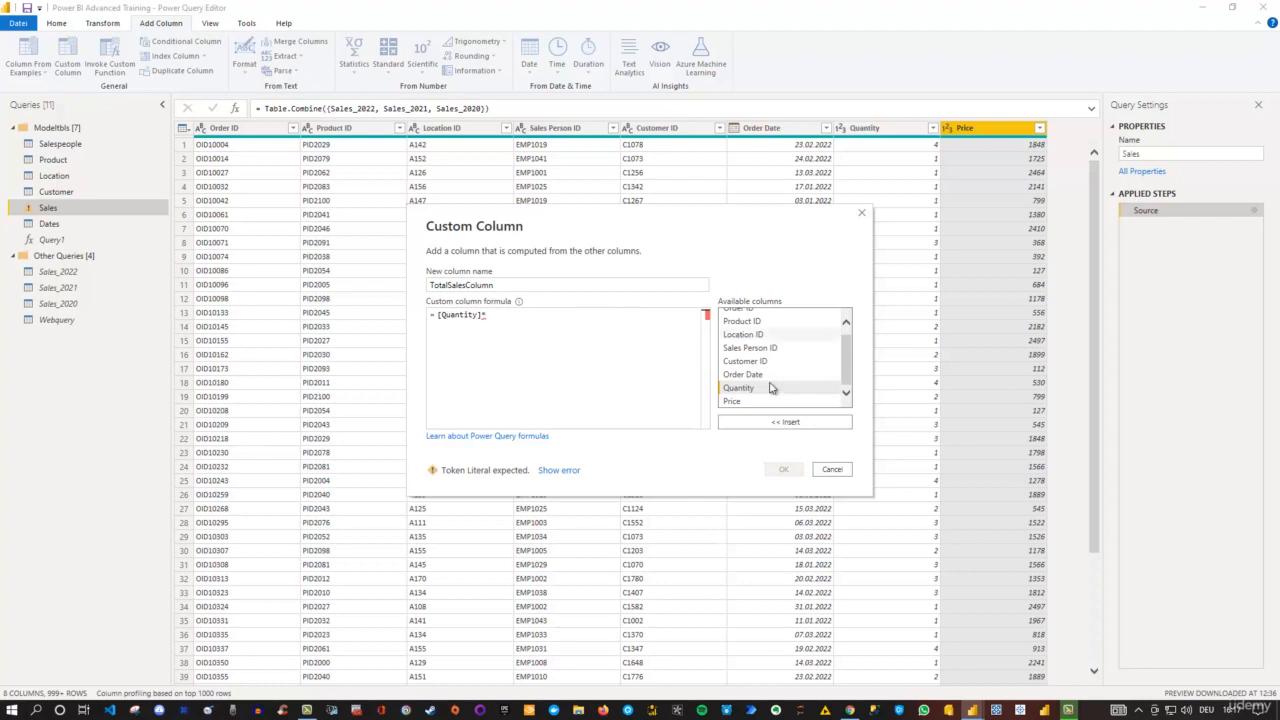
pyautogui.click(752, 403)
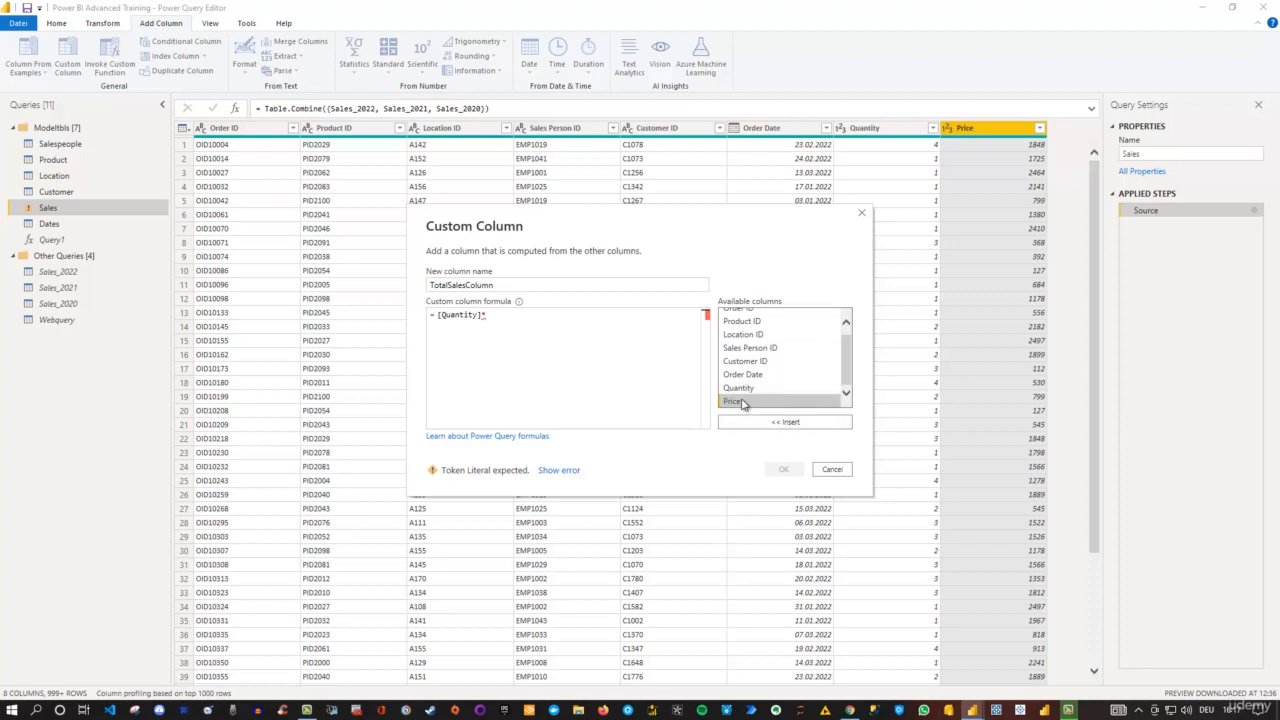
pyautogui.doubleClick(742, 403)
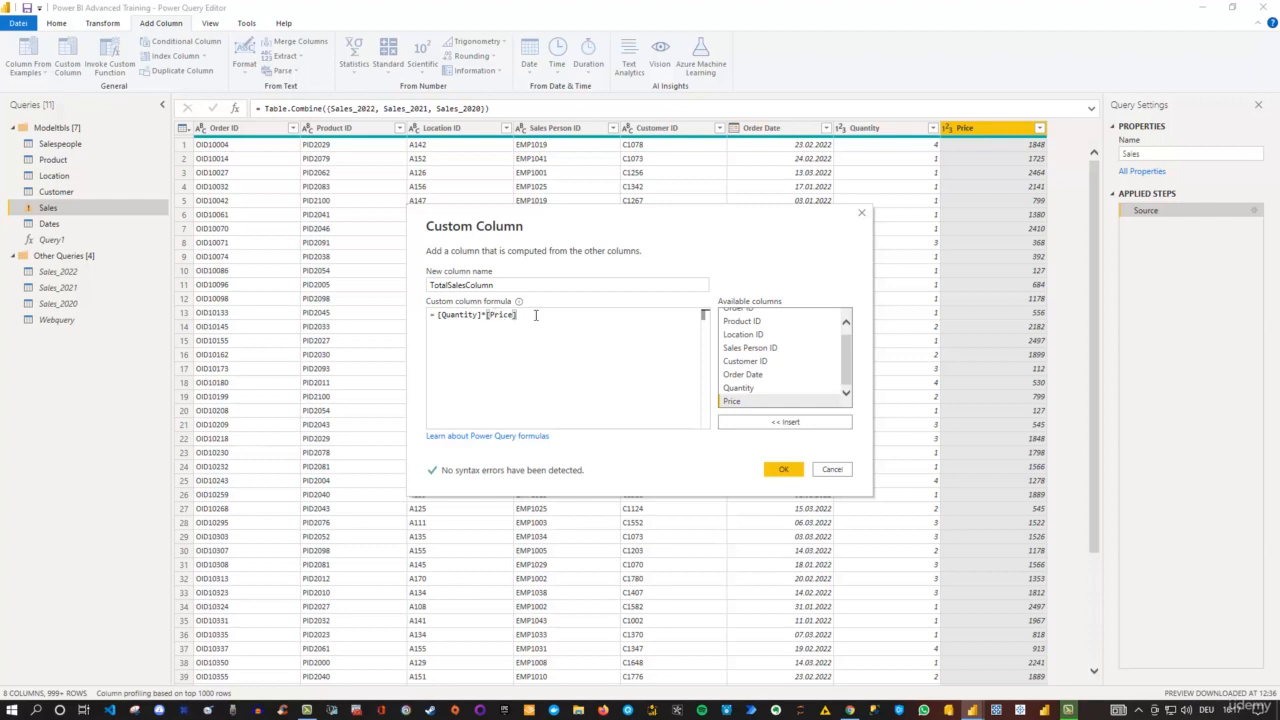
pyautogui.press('BackSpace')
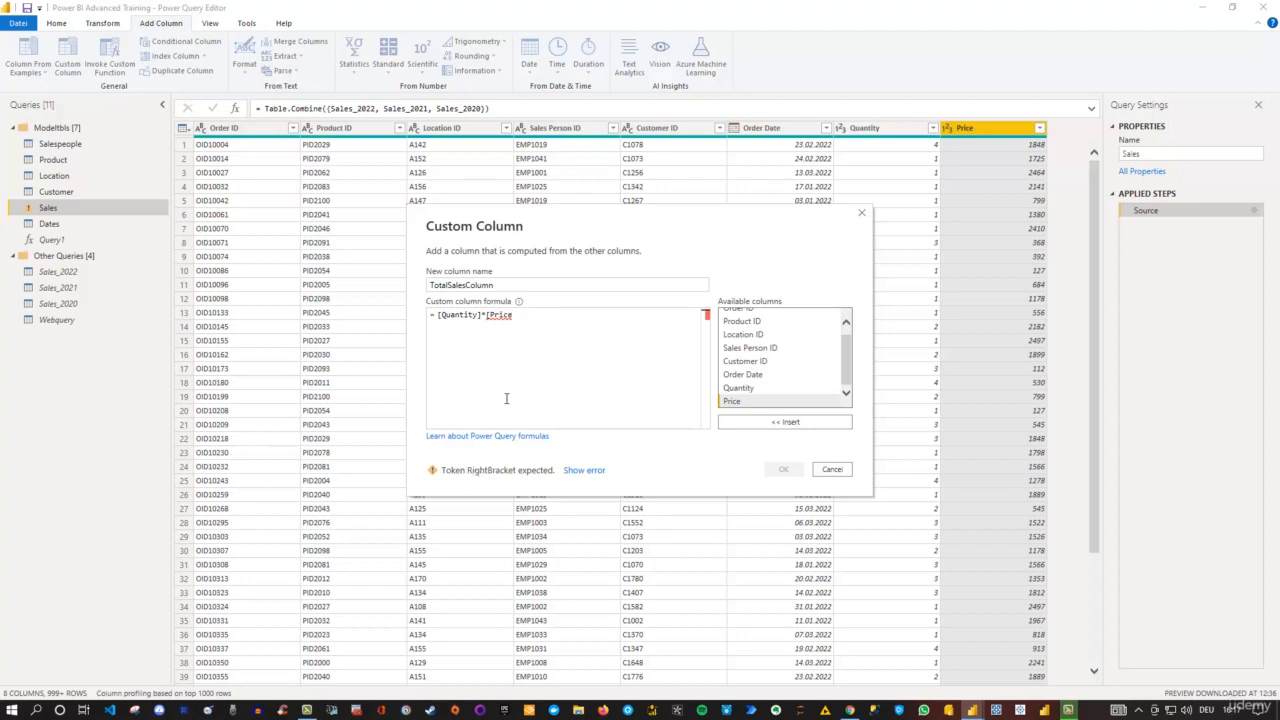
pyautogui.write(']')
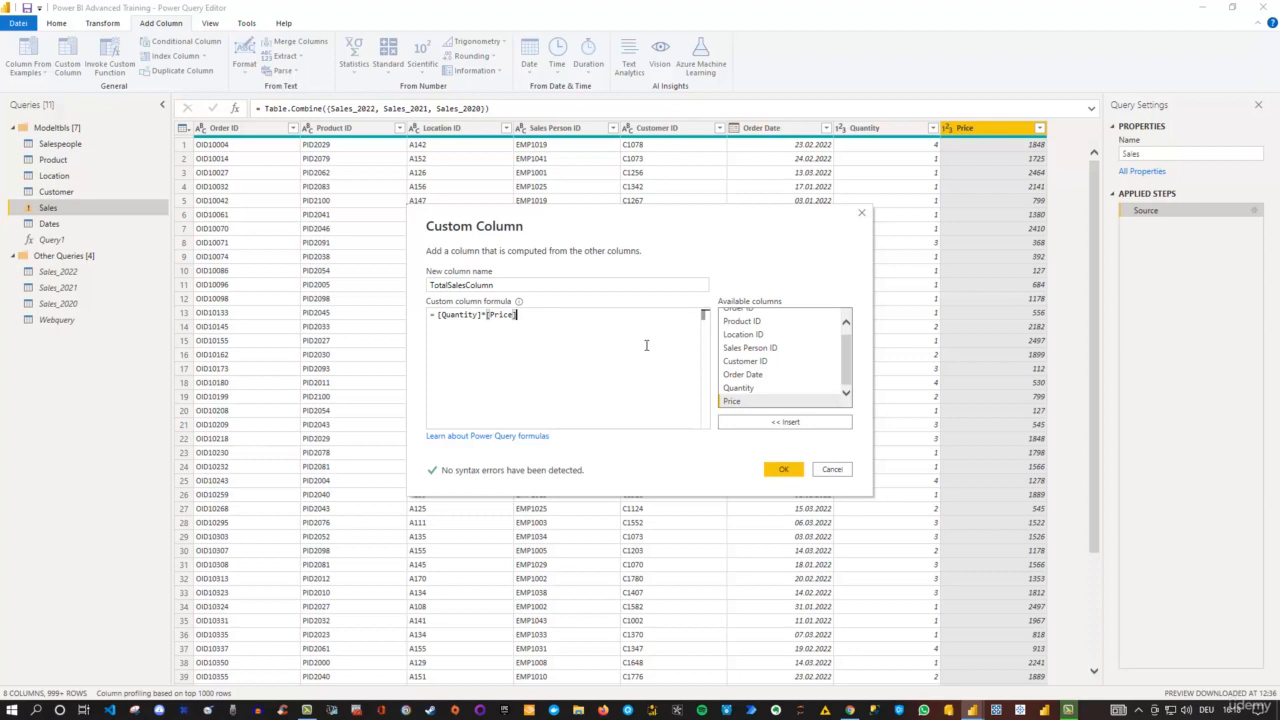
# Create the custom column and set the data type of TotalSalesColumn to Whole Number
pyautogui.click(786, 470)
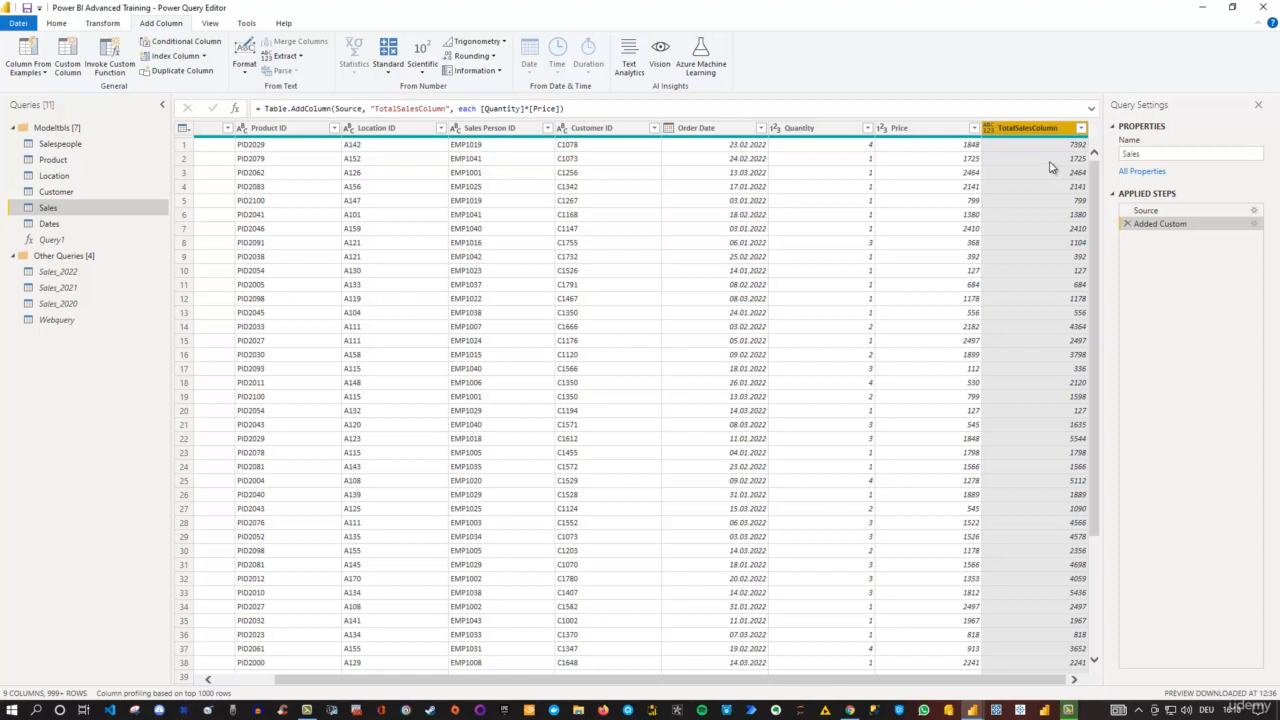
pyautogui.click(989, 129)
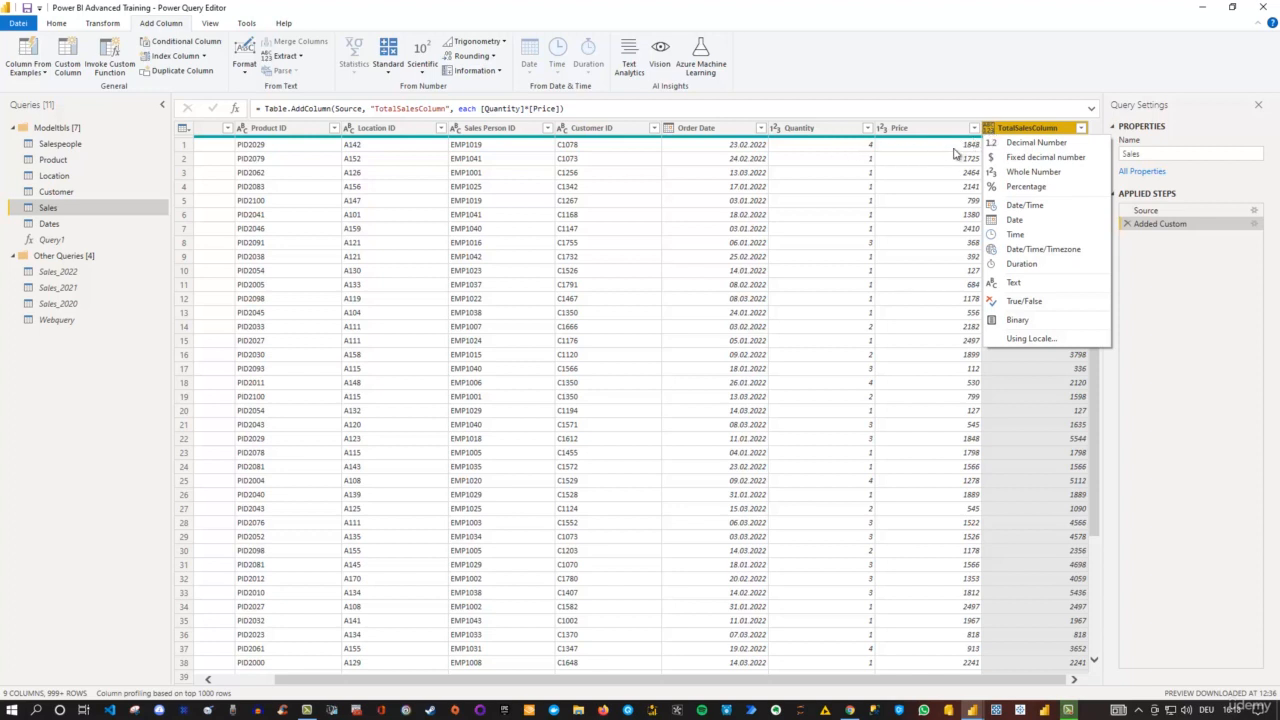
pyautogui.click(1030, 172)
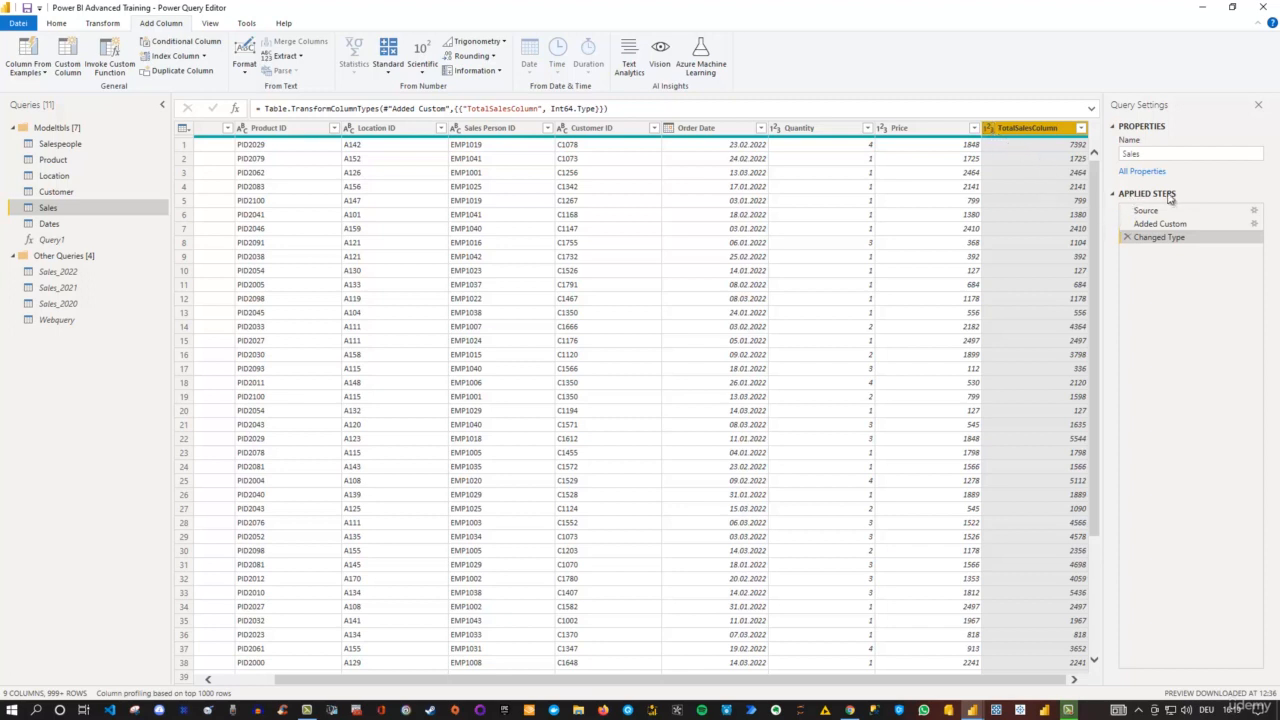
# Compare the Sales table at the Source, Added Custom and Changed Type applied steps, including the TotalSalesColumn column
pyautogui.click(1160, 223)
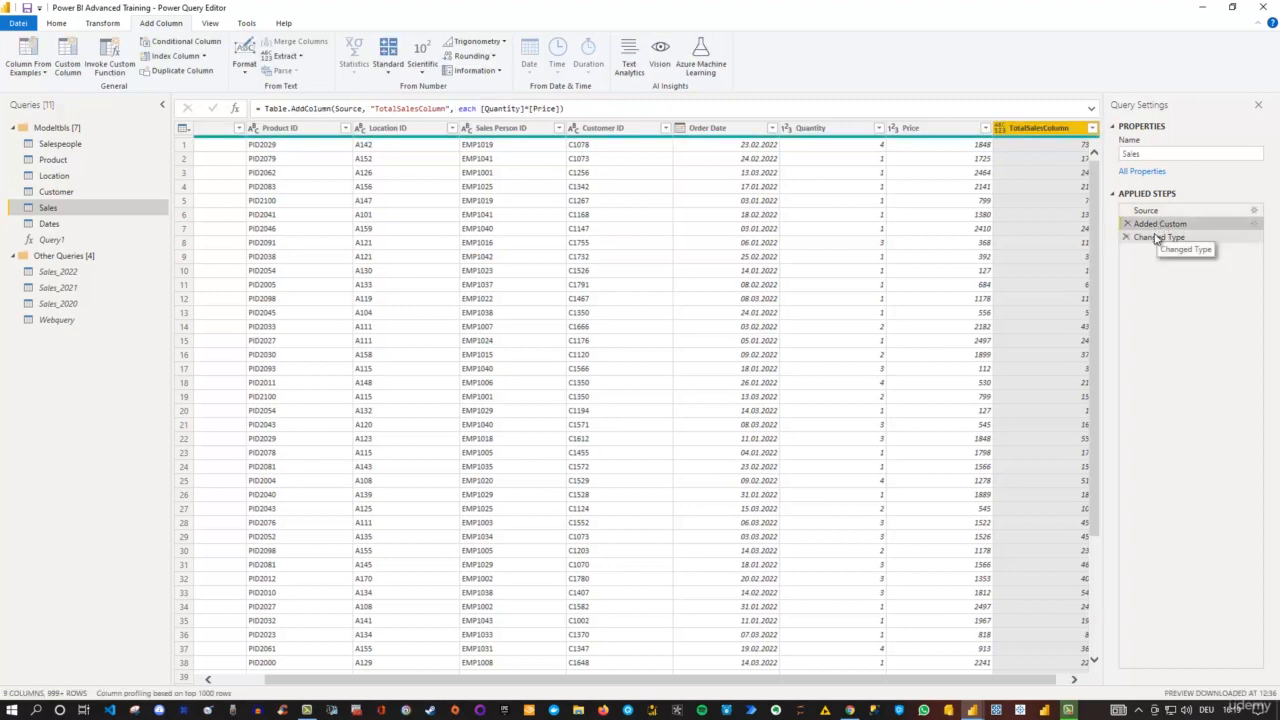
pyautogui.click(1157, 238)
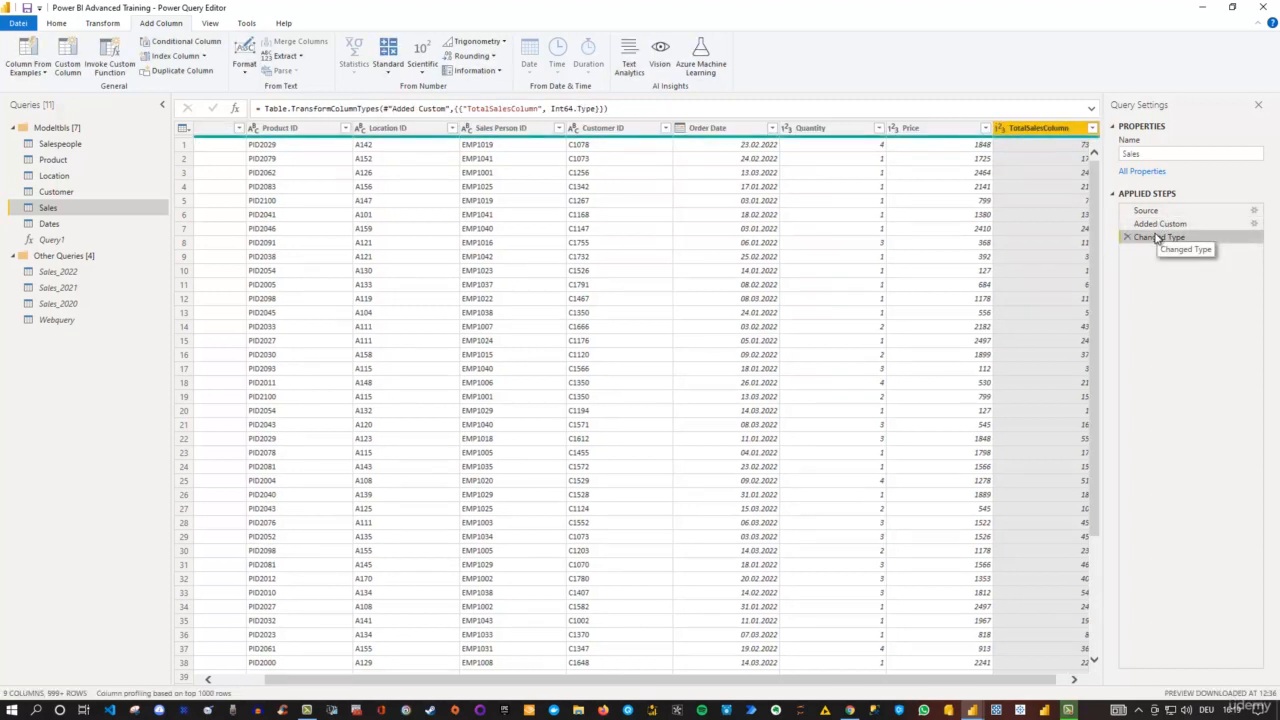
pyautogui.click(1150, 210)
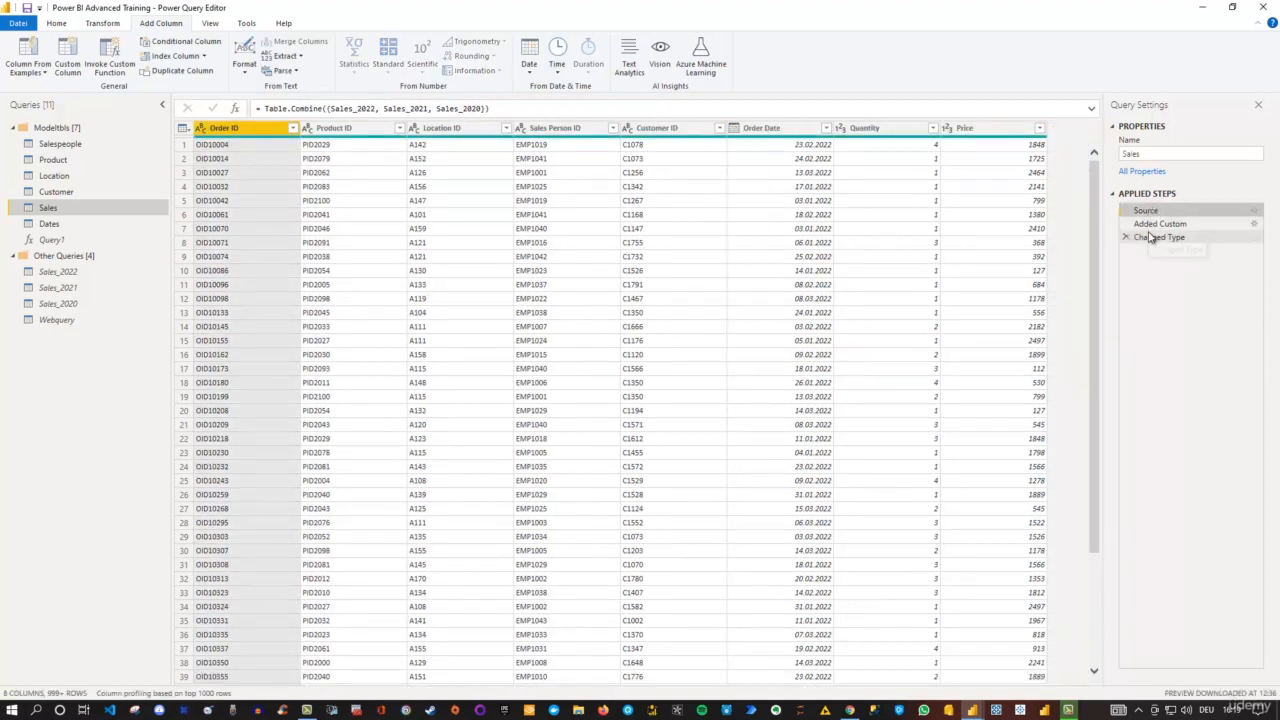
pyautogui.click(1150, 237)
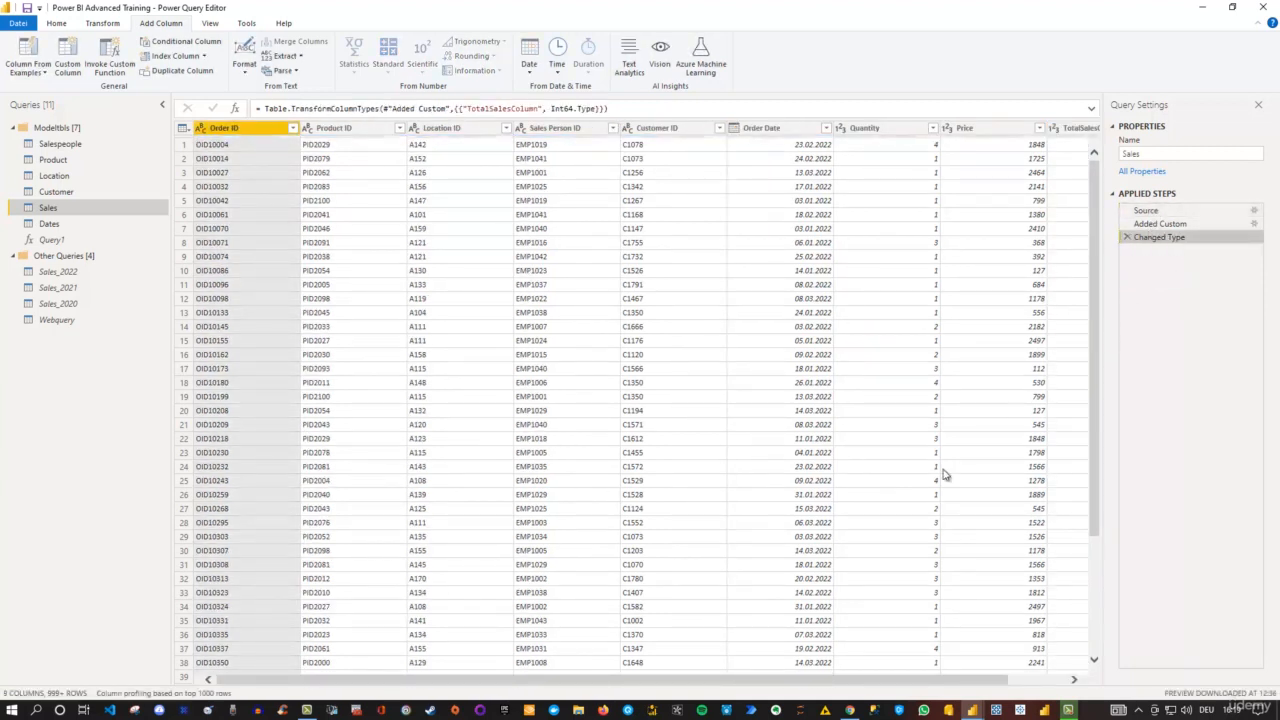
pyautogui.moveTo(846, 686); pyautogui.dragTo(918, 686)
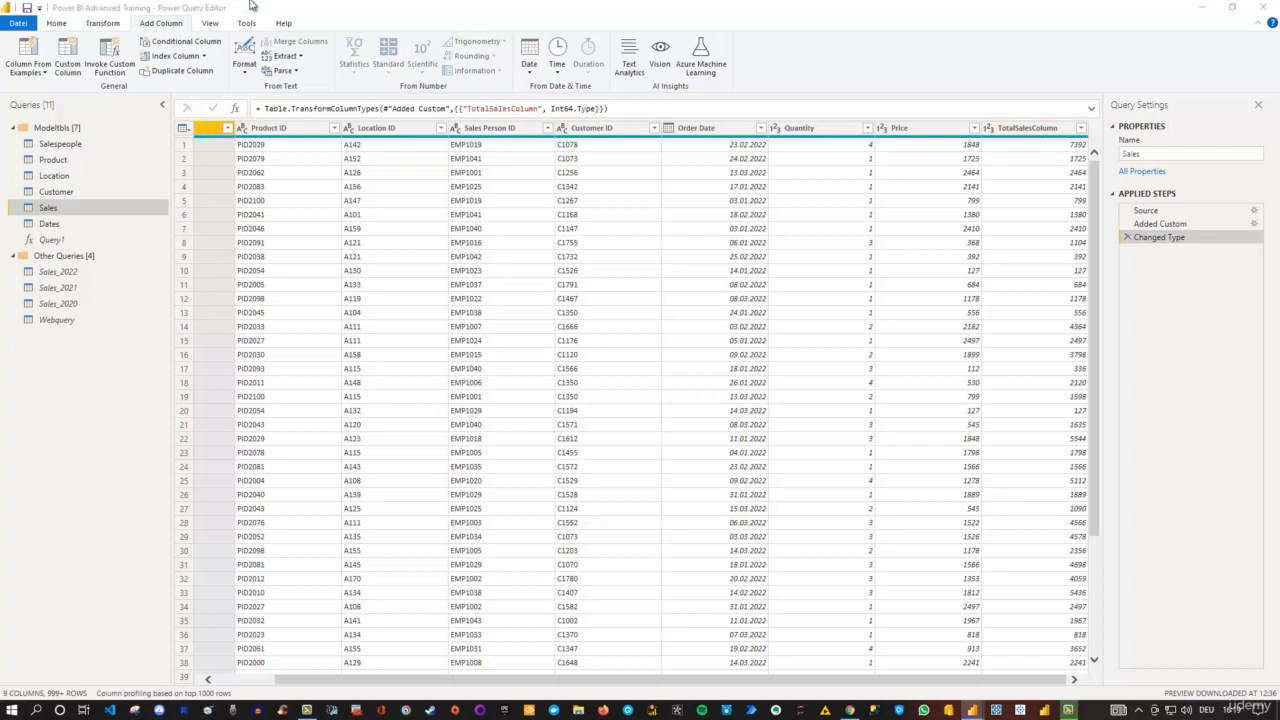
# Close the query editor with the changes applied, and expand the Sales table's field list in the report with a slightly wider pane
pyautogui.click(56, 23)
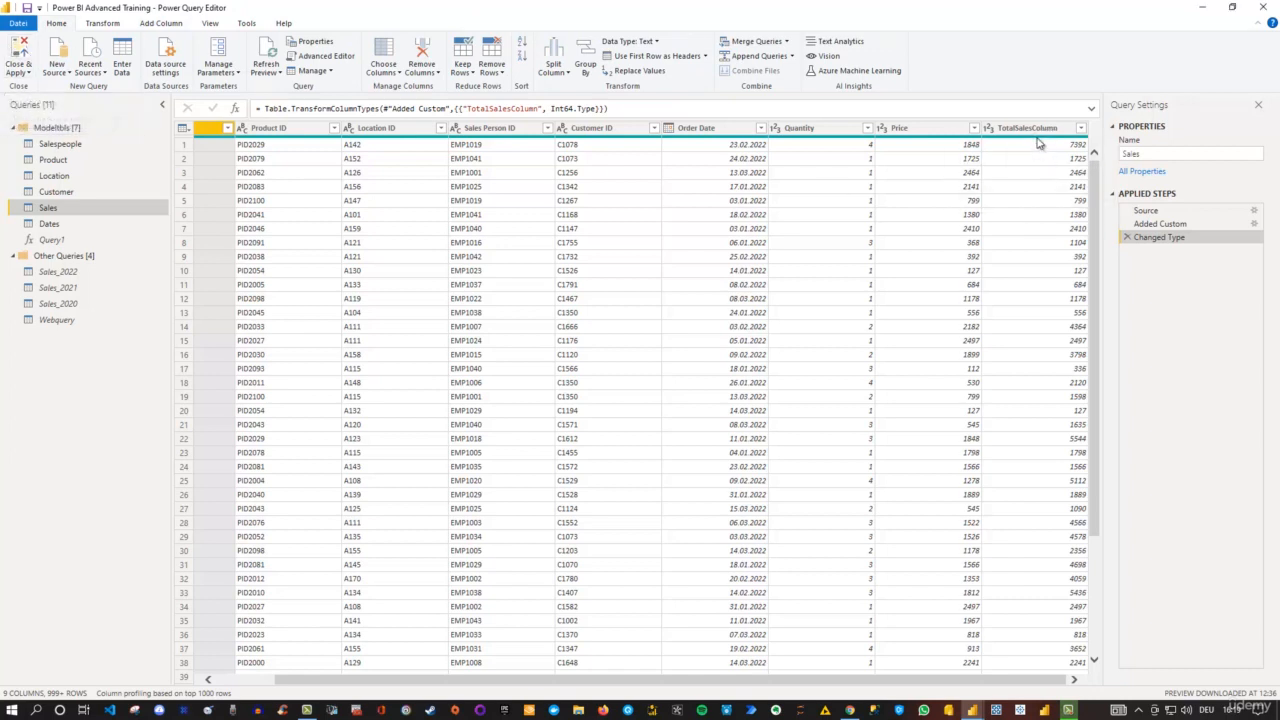
pyautogui.click(17, 47)
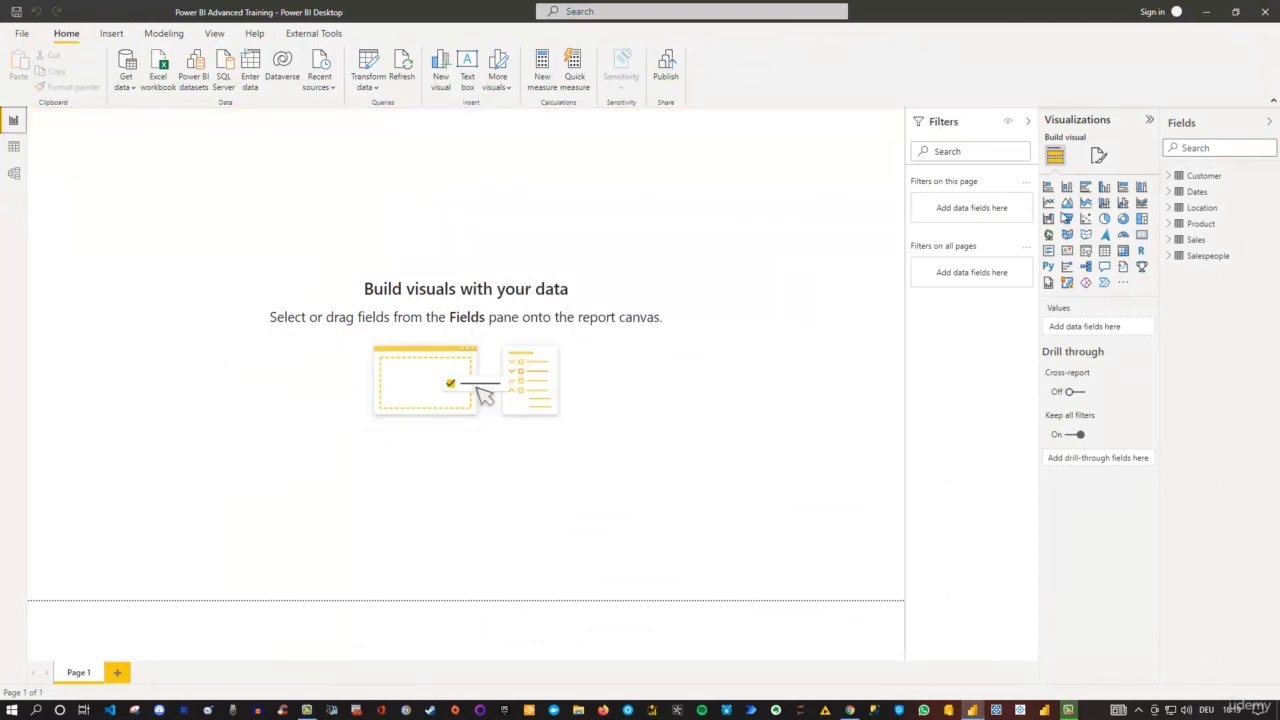
pyautogui.click(1169, 241)
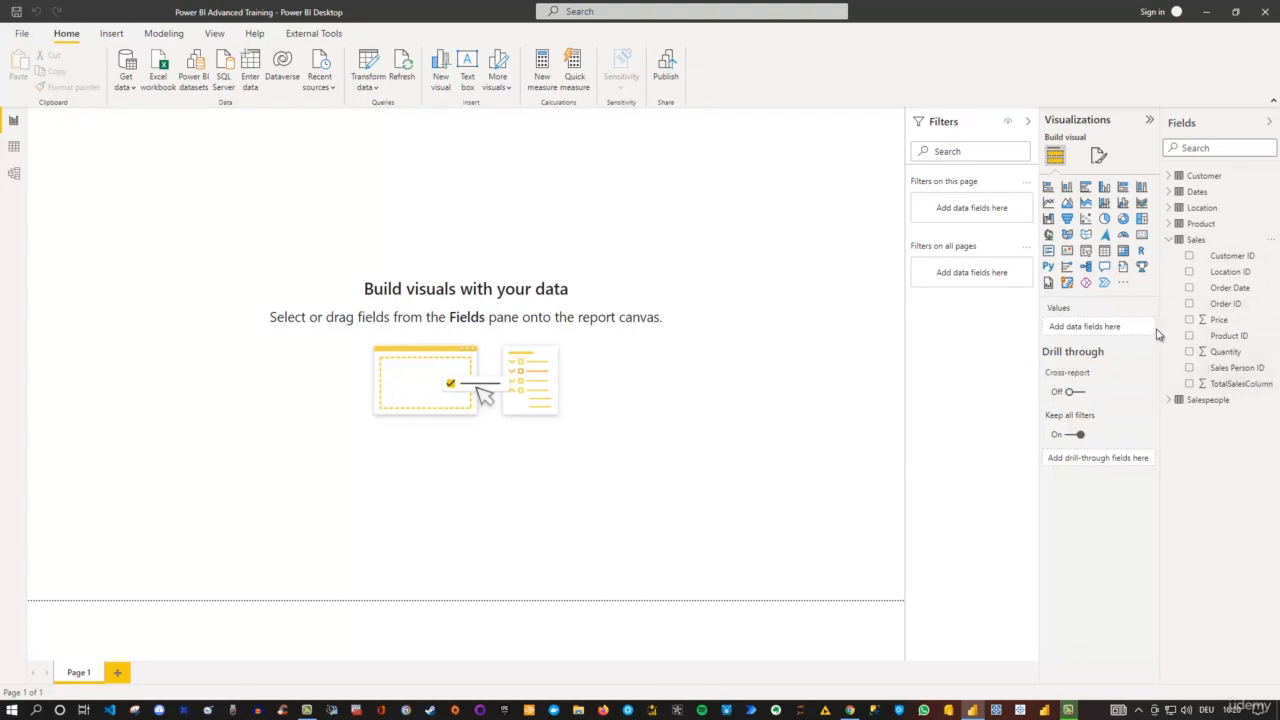
pyautogui.moveTo(1161, 329); pyautogui.dragTo(1131, 331)
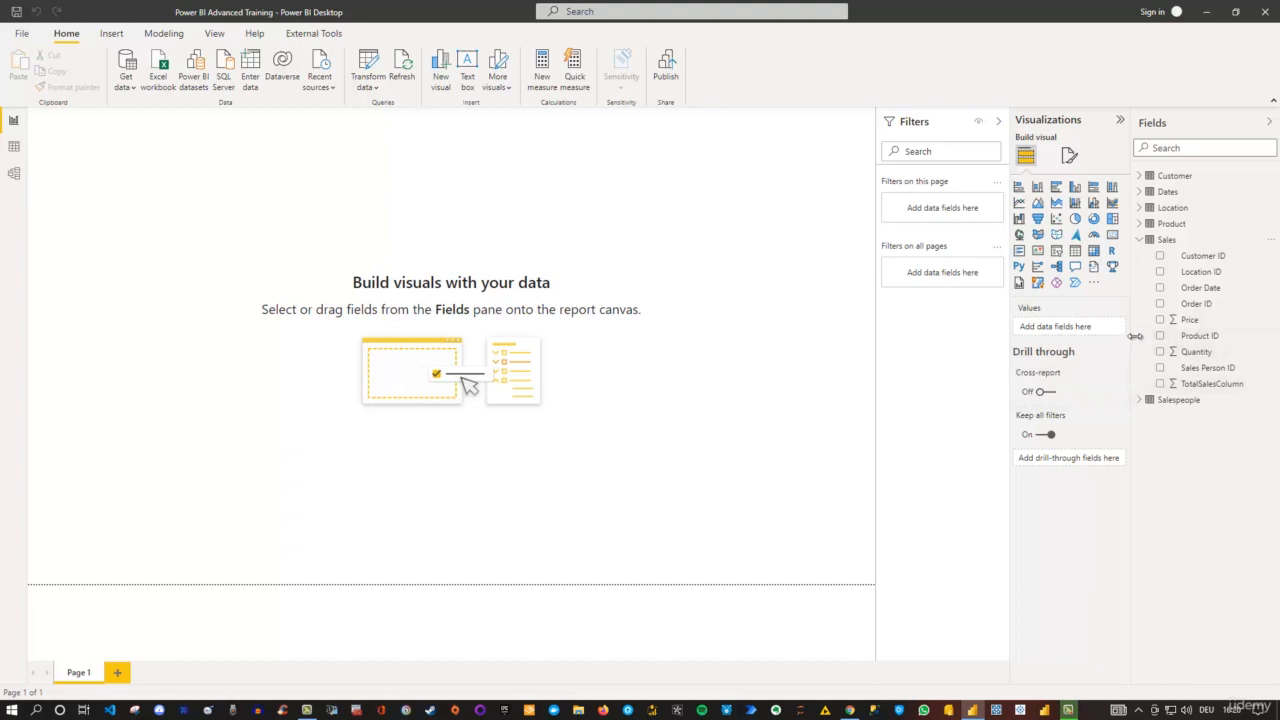
pyautogui.moveTo(1135, 336); pyautogui.dragTo(1153, 334)
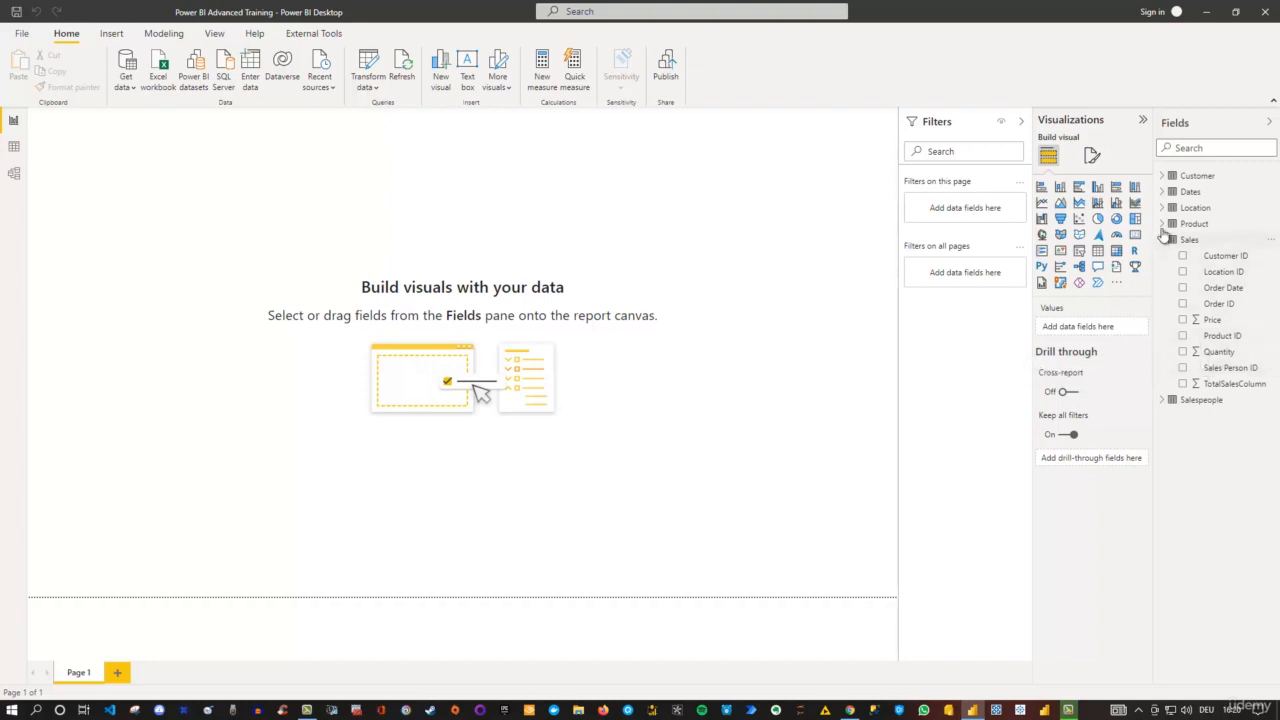
# Show TotalSalesColumn in a card visual and format the column as dollar currency
pyautogui.click(1184, 385)
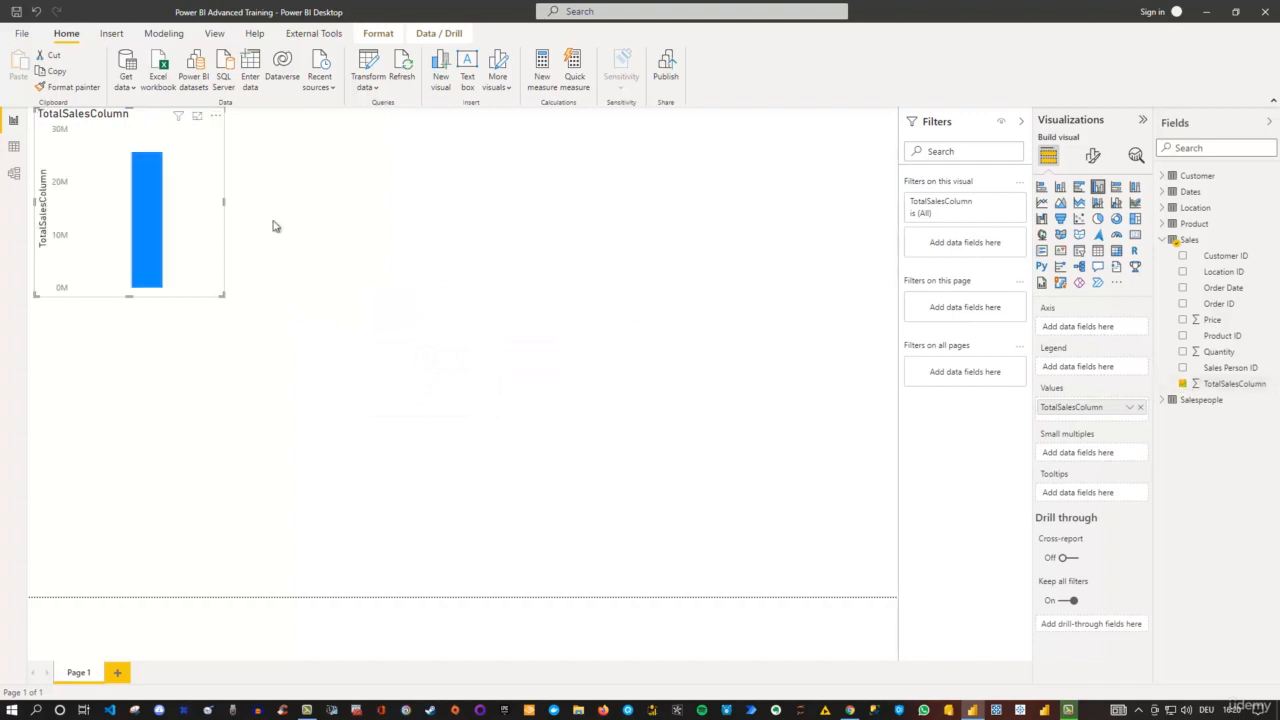
pyautogui.moveTo(153, 175)
pyautogui.click(1135, 236)
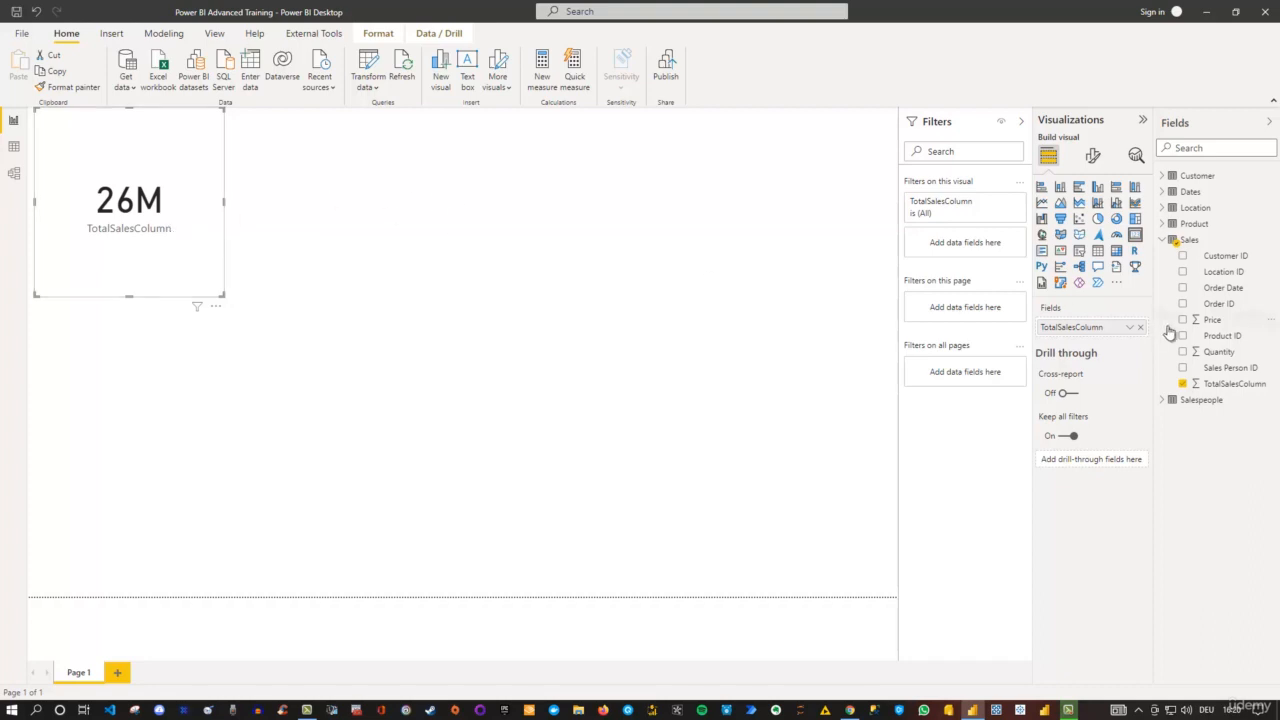
pyautogui.click(1232, 385)
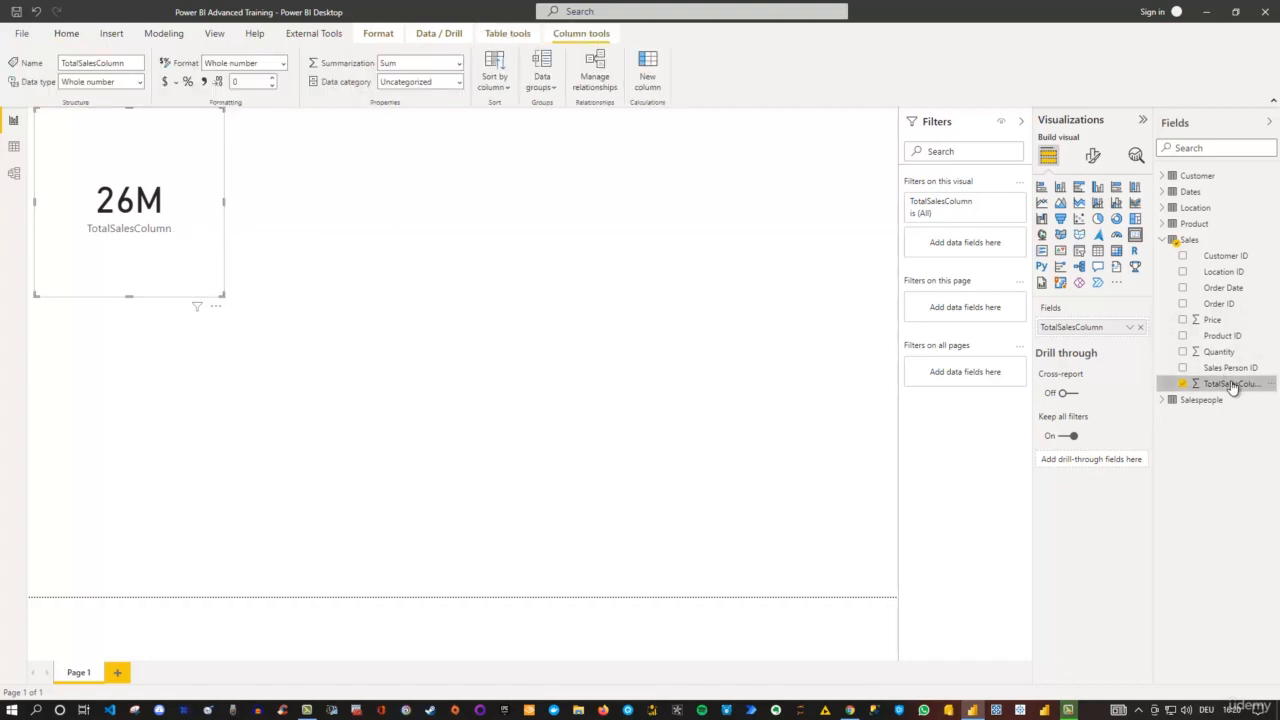
pyautogui.click(166, 86)
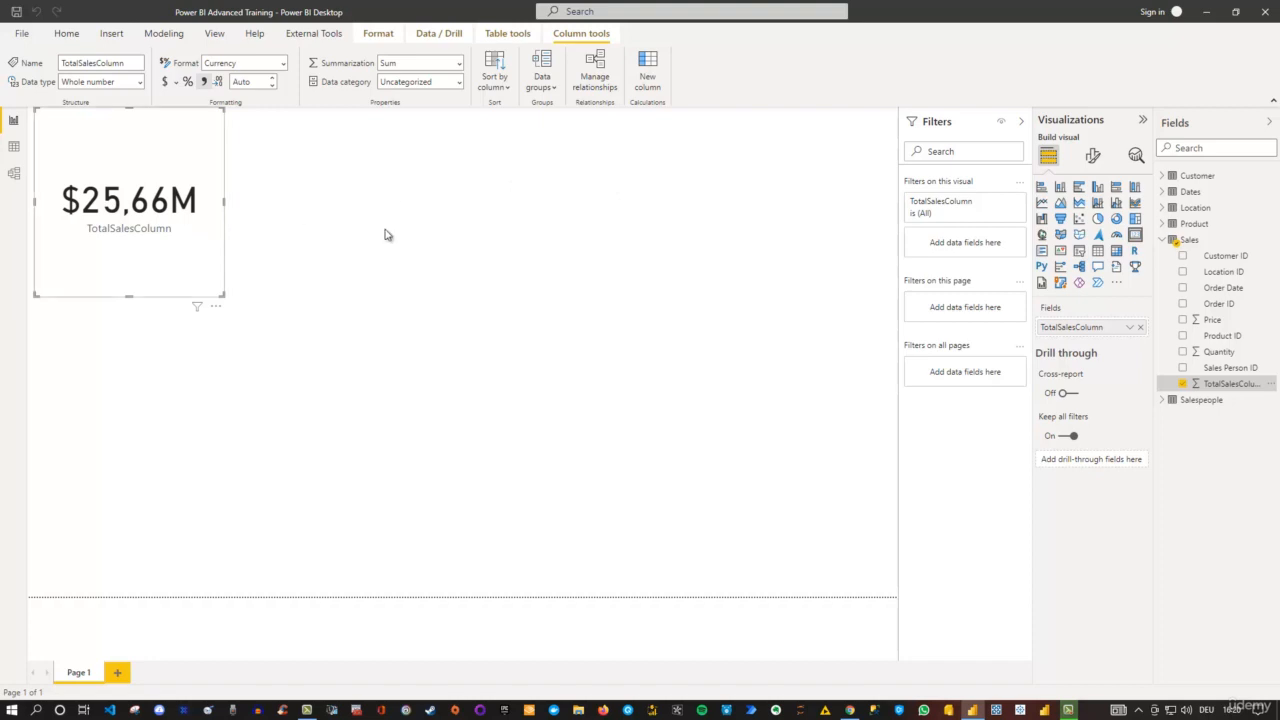
# Make the card's category label bold and set the callout value's display units to None
pyautogui.click(1093, 158)
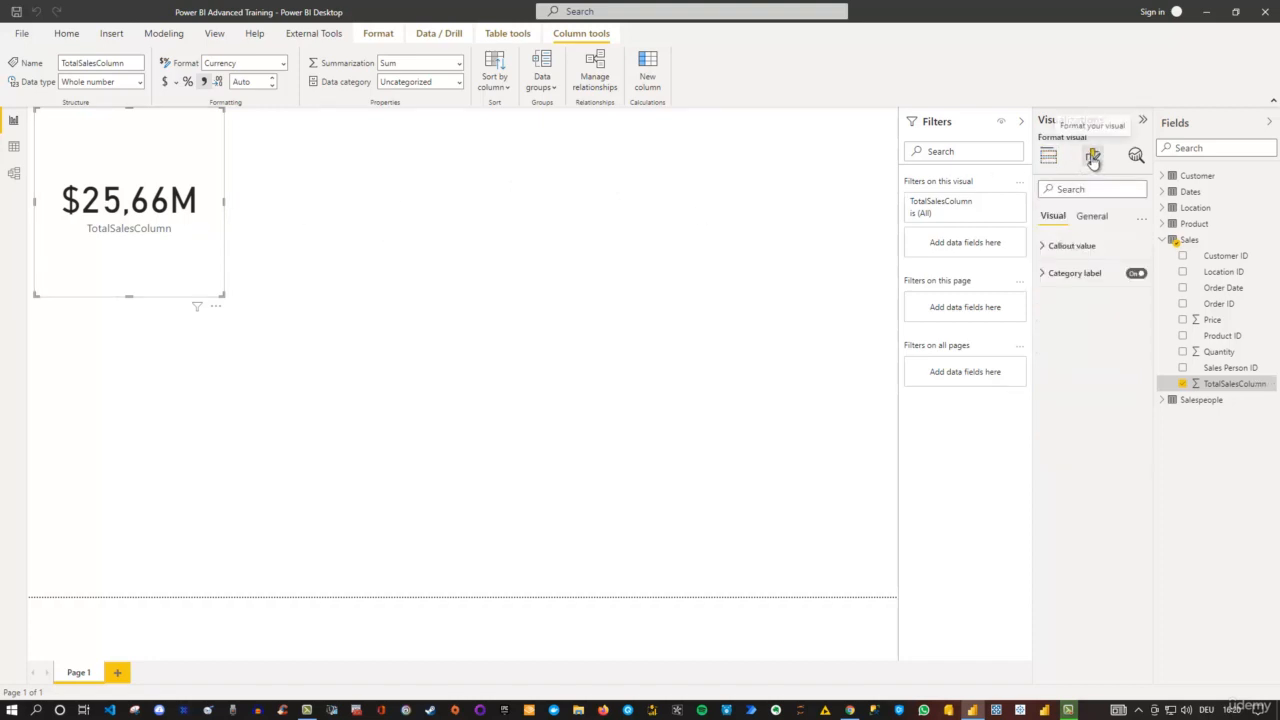
pyautogui.click(1044, 276)
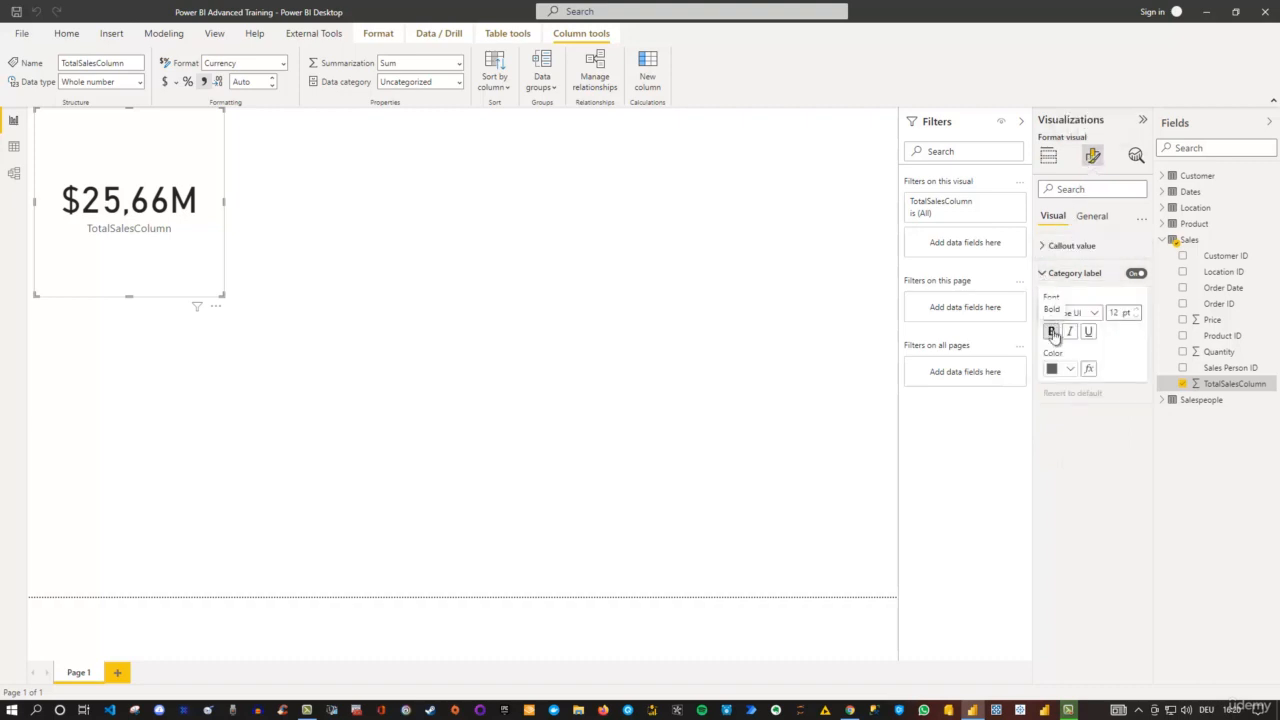
pyautogui.click(1053, 334)
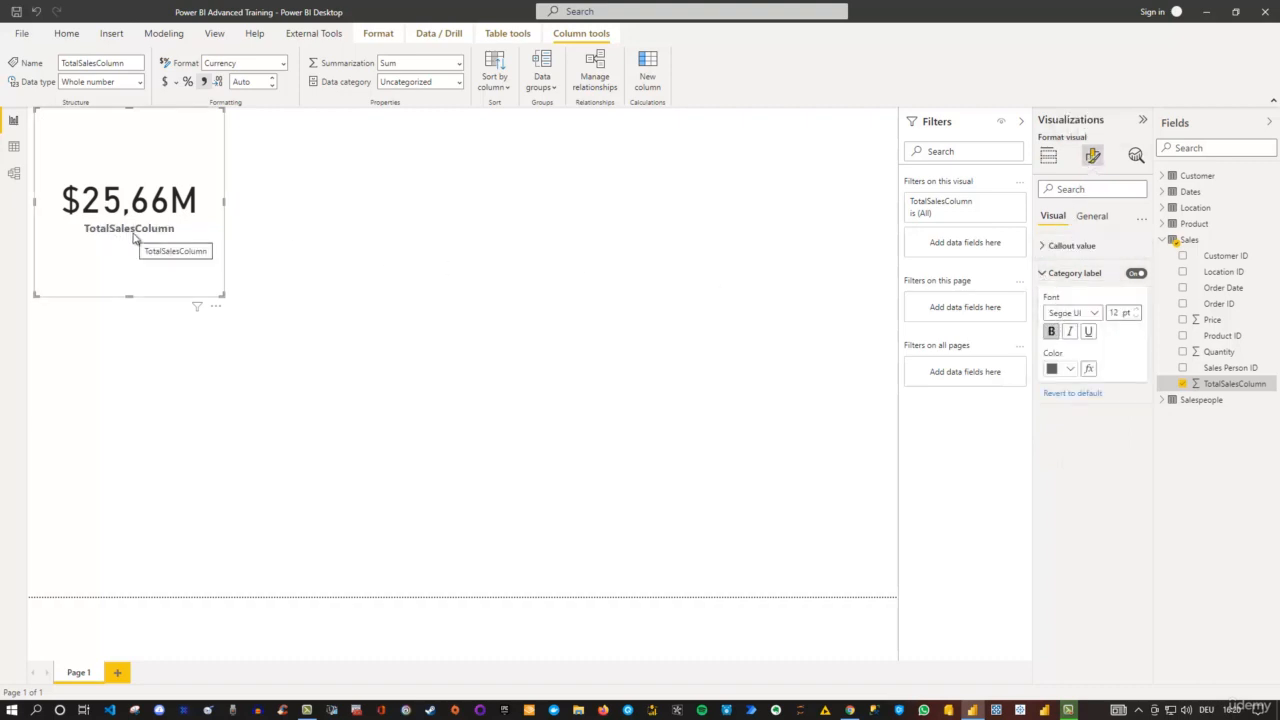
pyautogui.click(1043, 248)
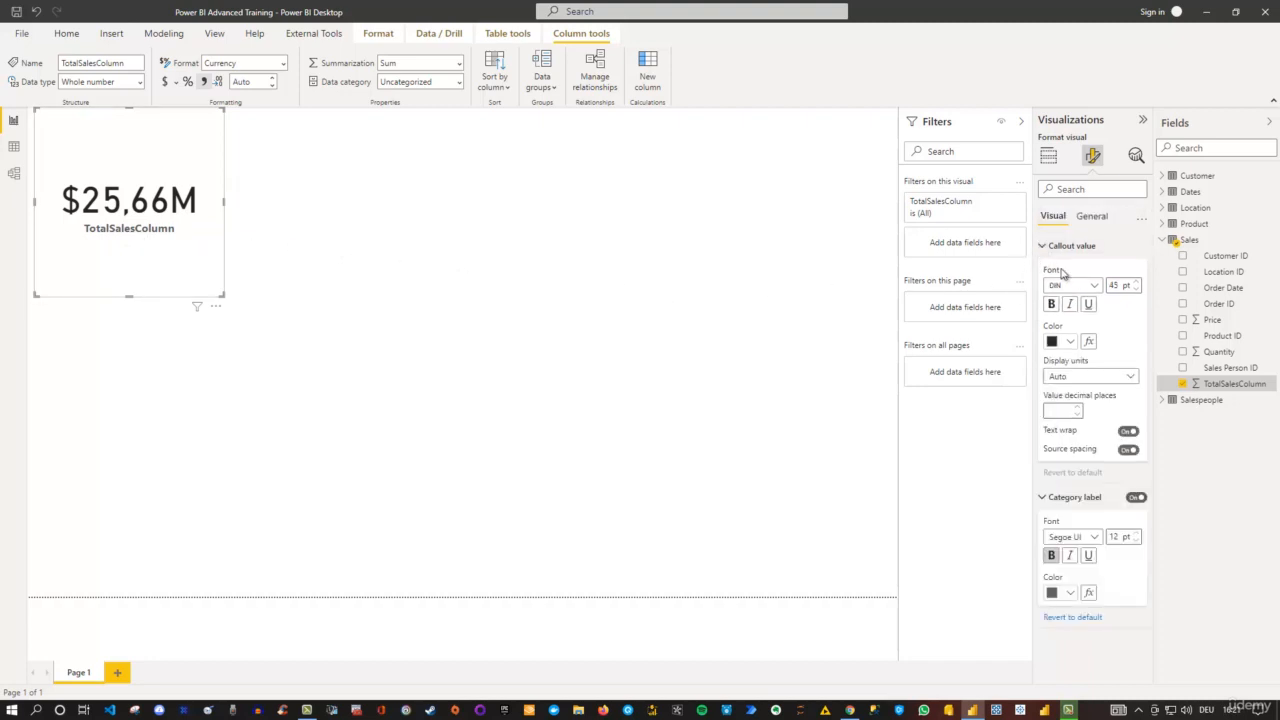
pyautogui.click(1103, 380)
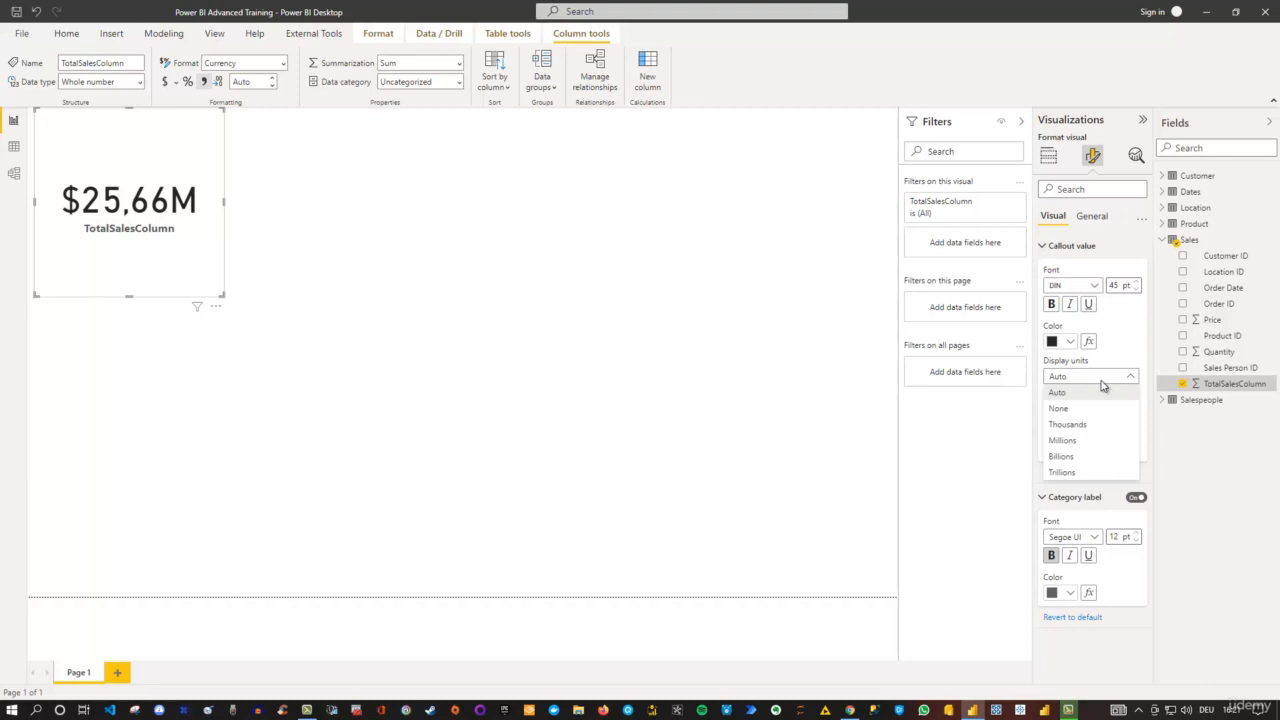
pyautogui.click(1078, 409)
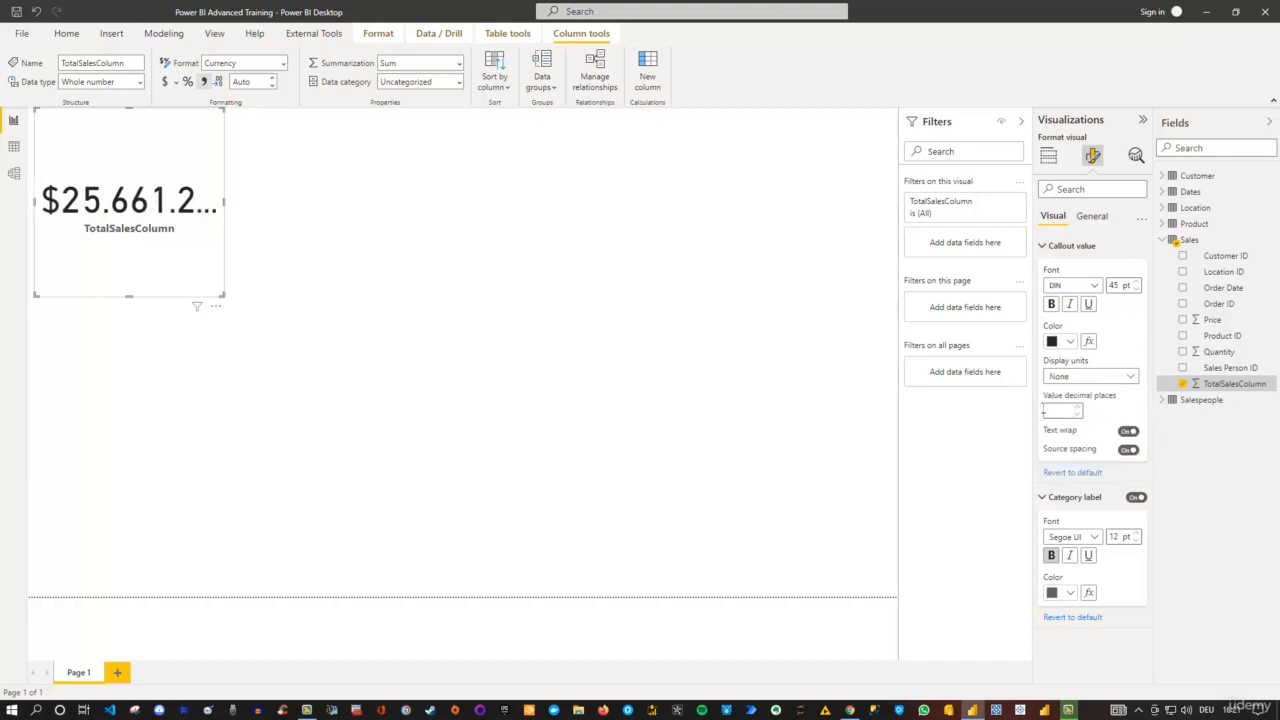
# Enlarge the TotalSalesColumn card to fit its full value, and place it in the upper-right area of the report page
pyautogui.moveTo(224, 296); pyautogui.dragTo(331, 329)
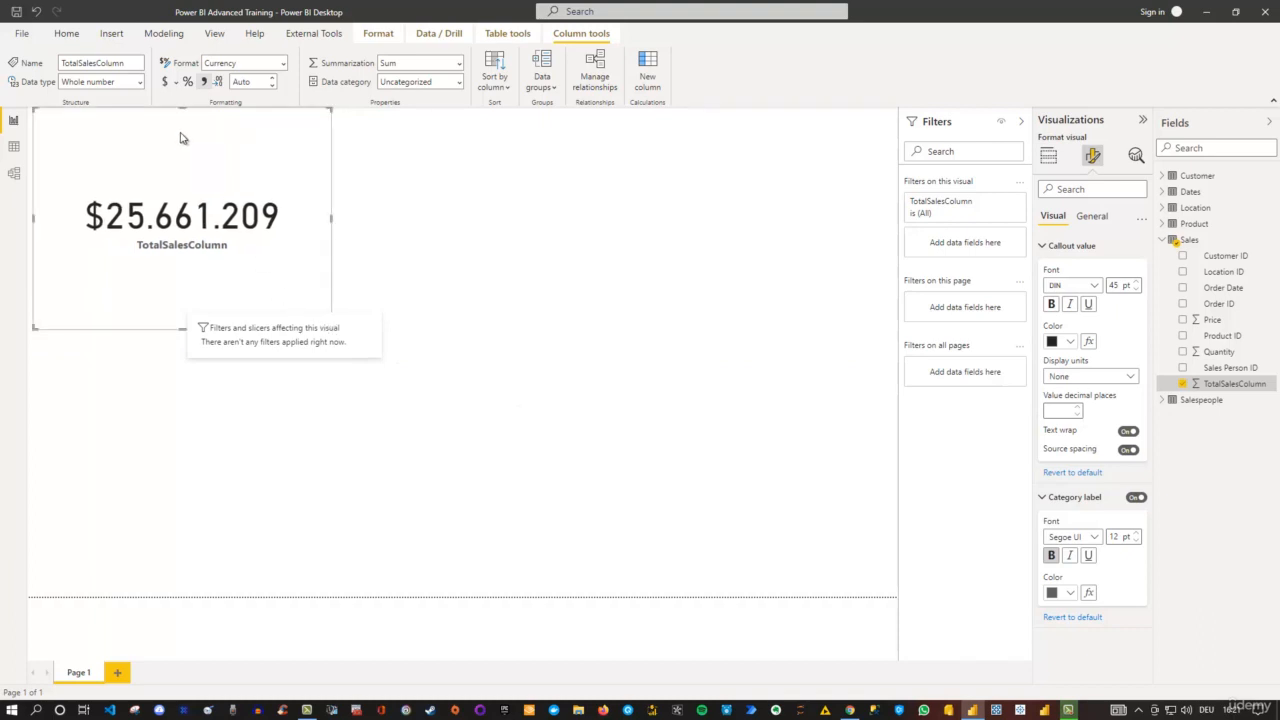
pyautogui.moveTo(180, 138); pyautogui.dragTo(714, 156)
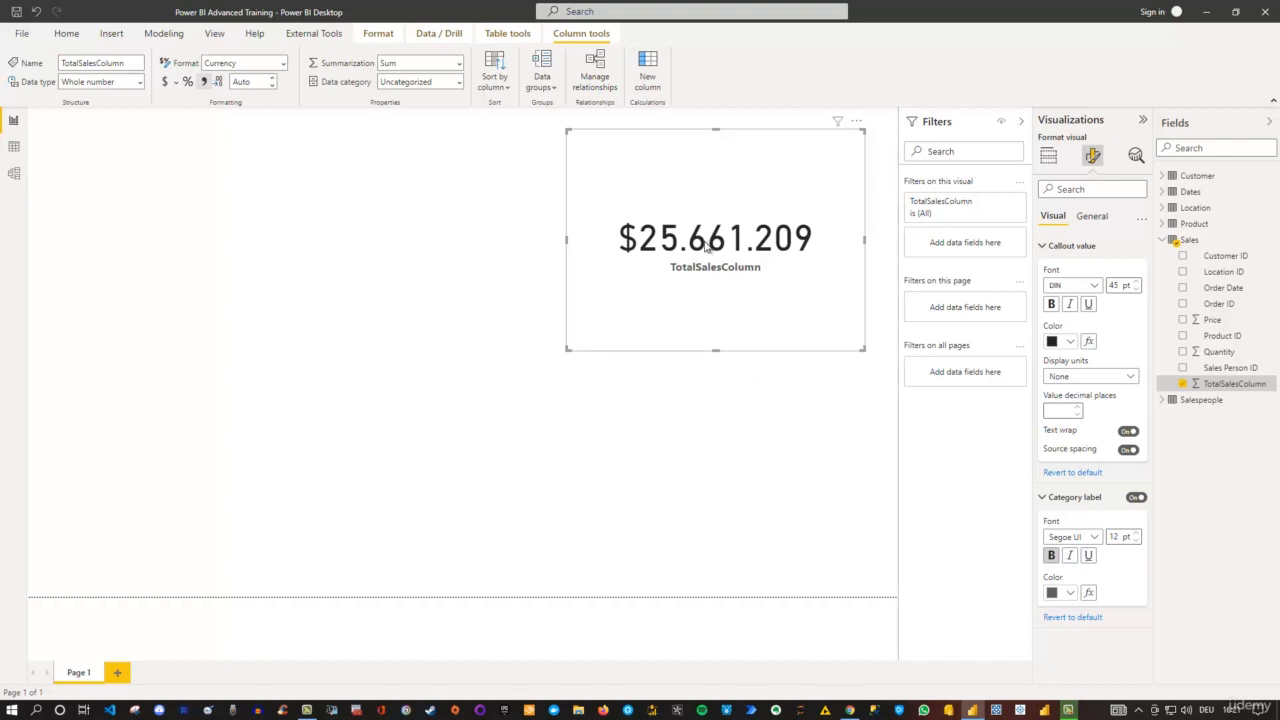
pyautogui.moveTo(757, 256)
pyautogui.click(741, 423)
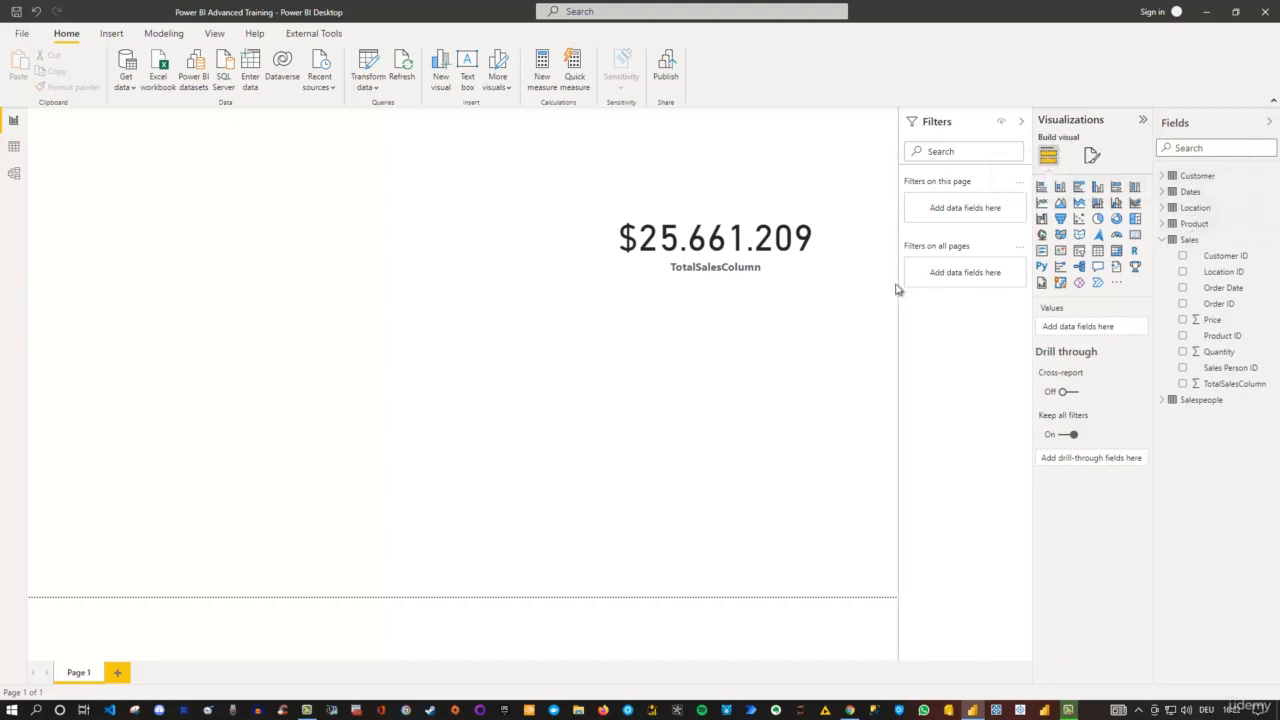
# Build a table of Product Name and TotalSalesColumn along the report page's left edge, stretched to nearly the page's bottom
pyautogui.click(1164, 225)
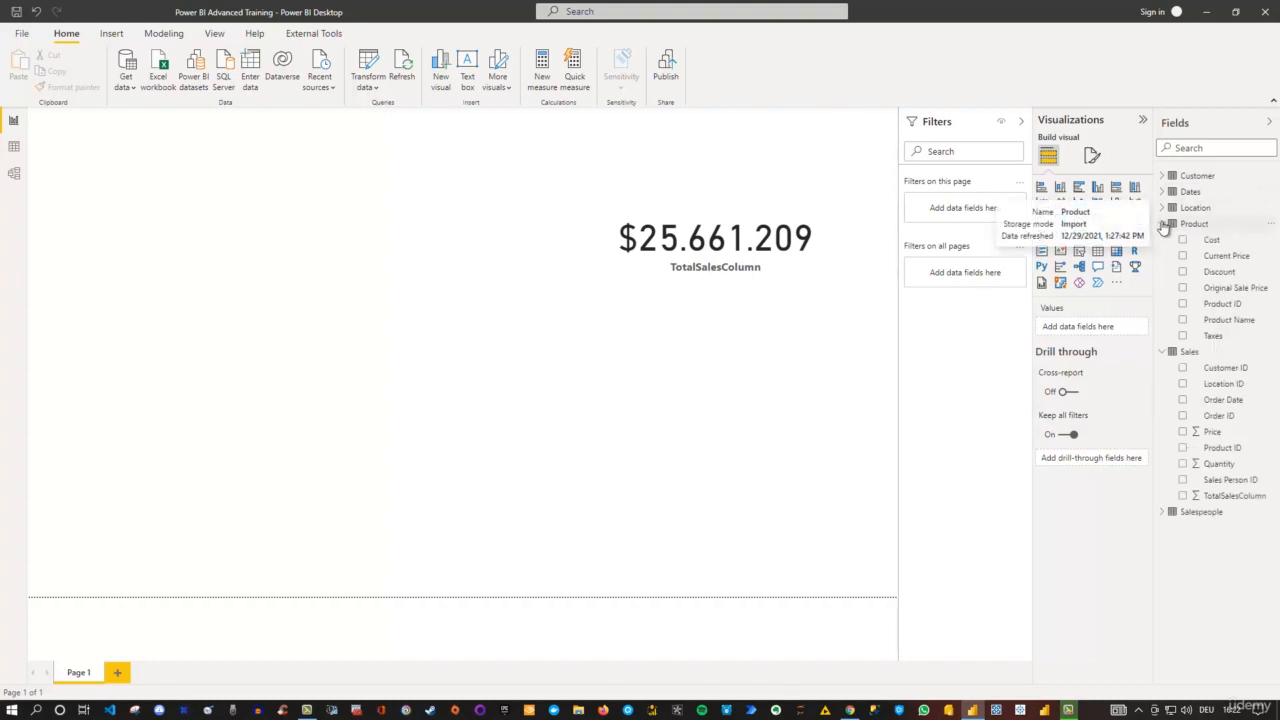
pyautogui.click(1183, 320)
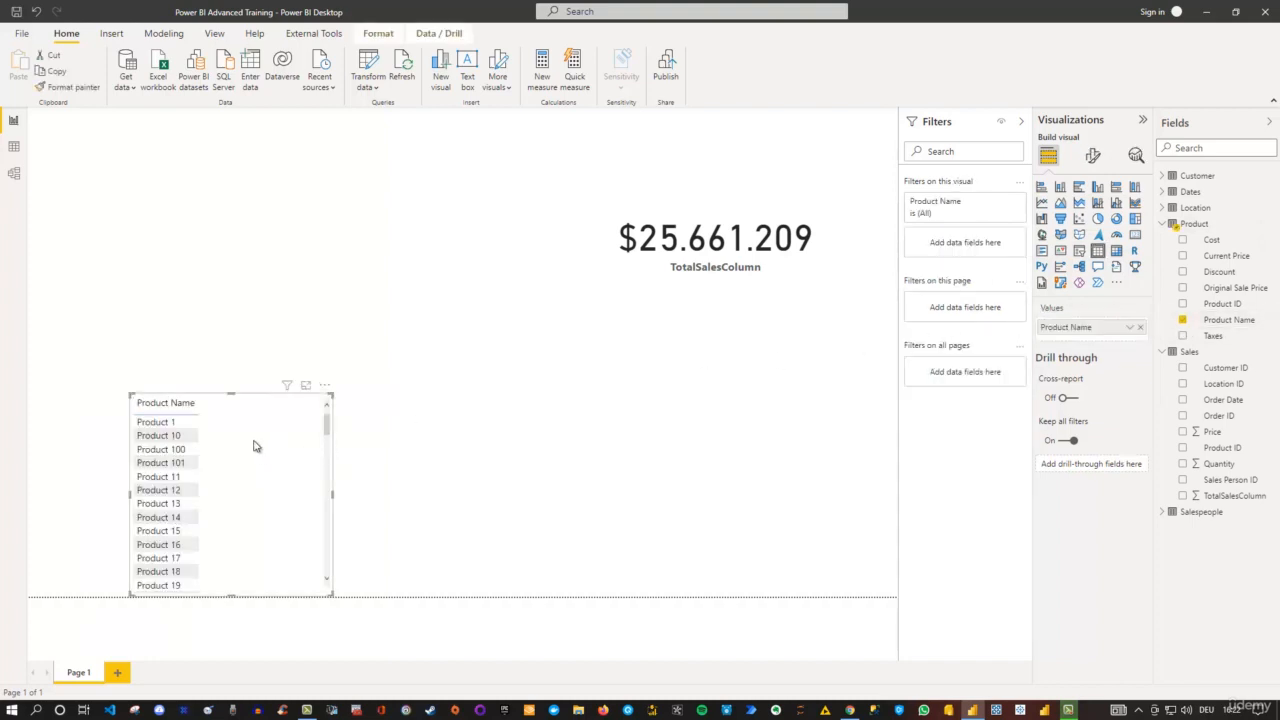
pyautogui.moveTo(285, 380); pyautogui.dragTo(191, 136)
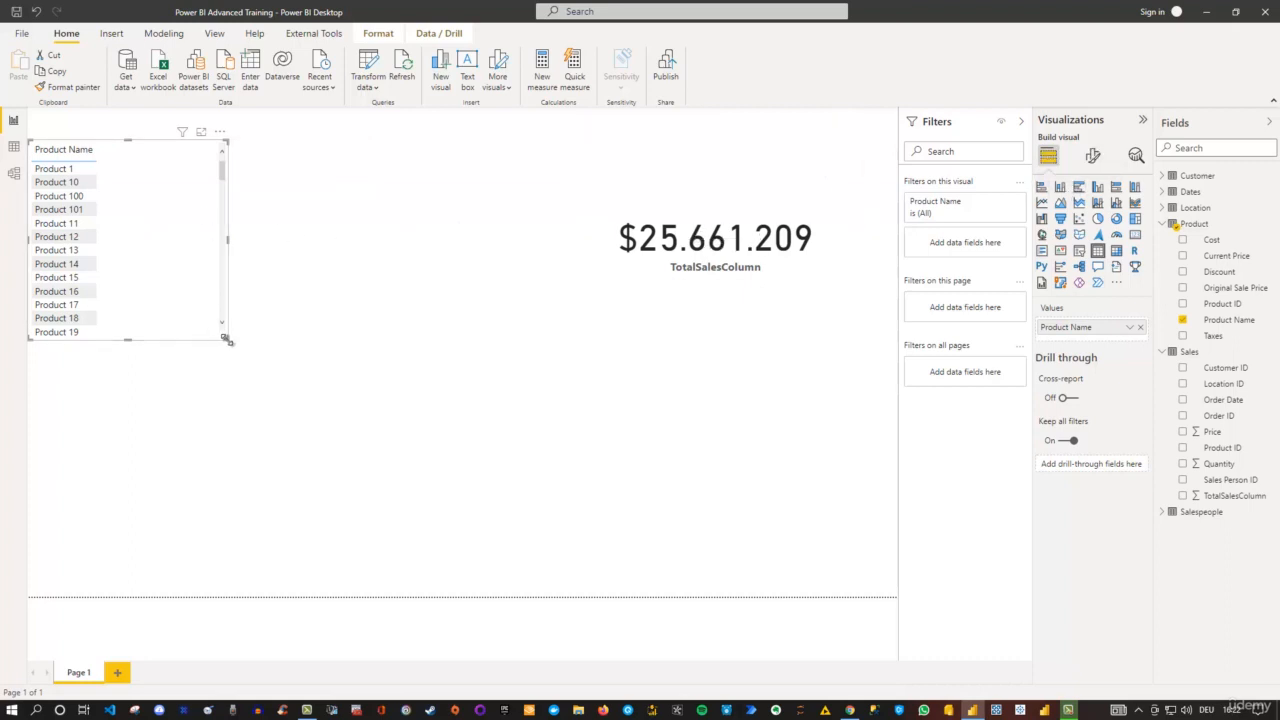
pyautogui.moveTo(226, 343); pyautogui.dragTo(331, 580)
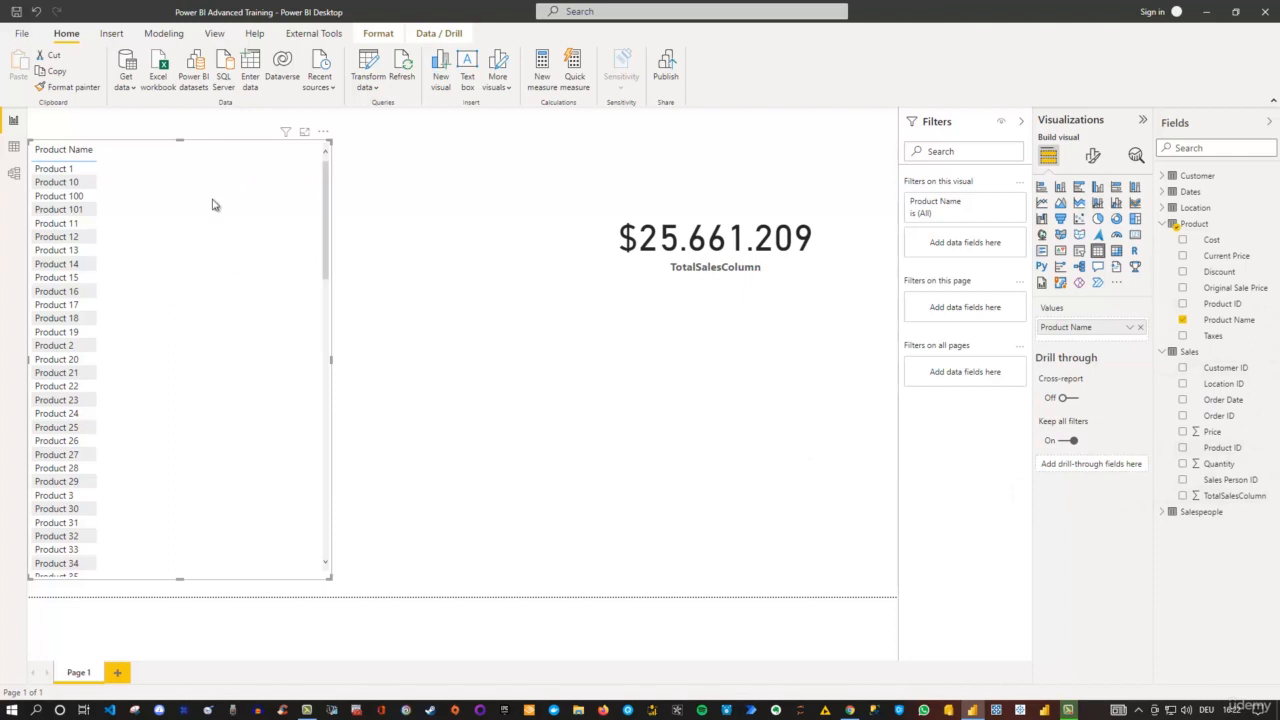
pyautogui.click(1183, 497)
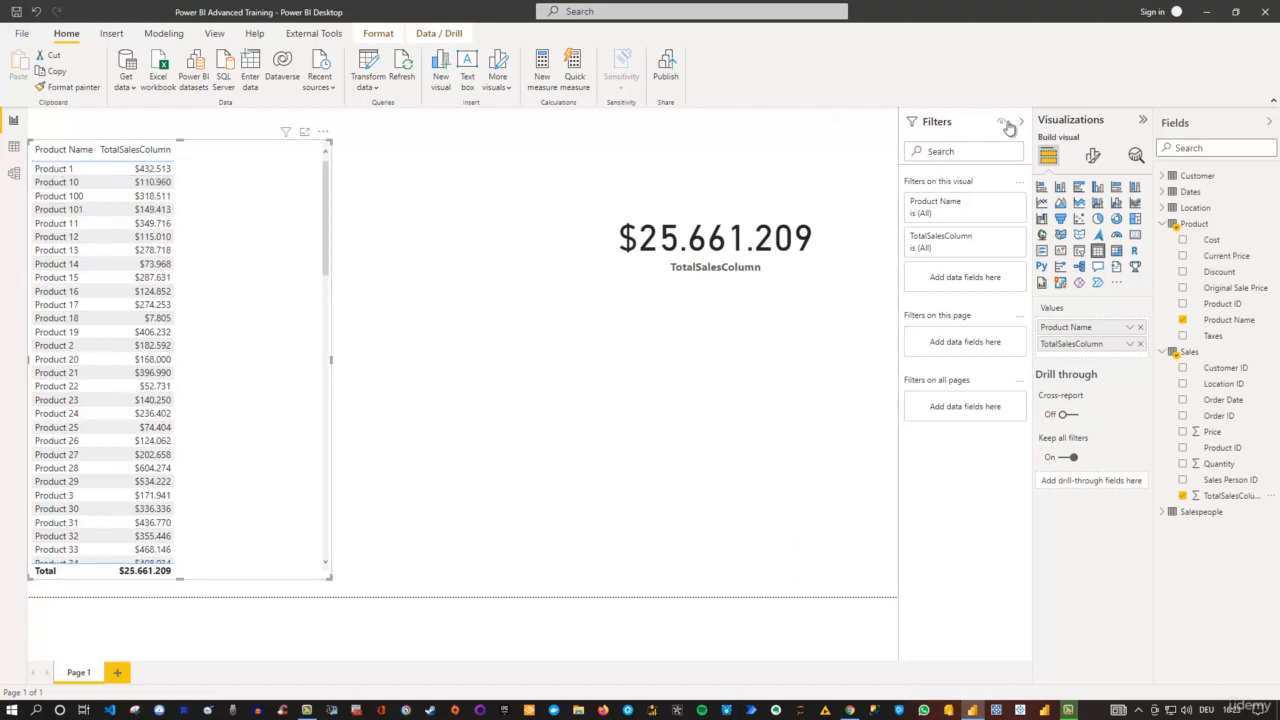
# Set the font size of the product table's values to 14 pt
pyautogui.click(1092, 156)
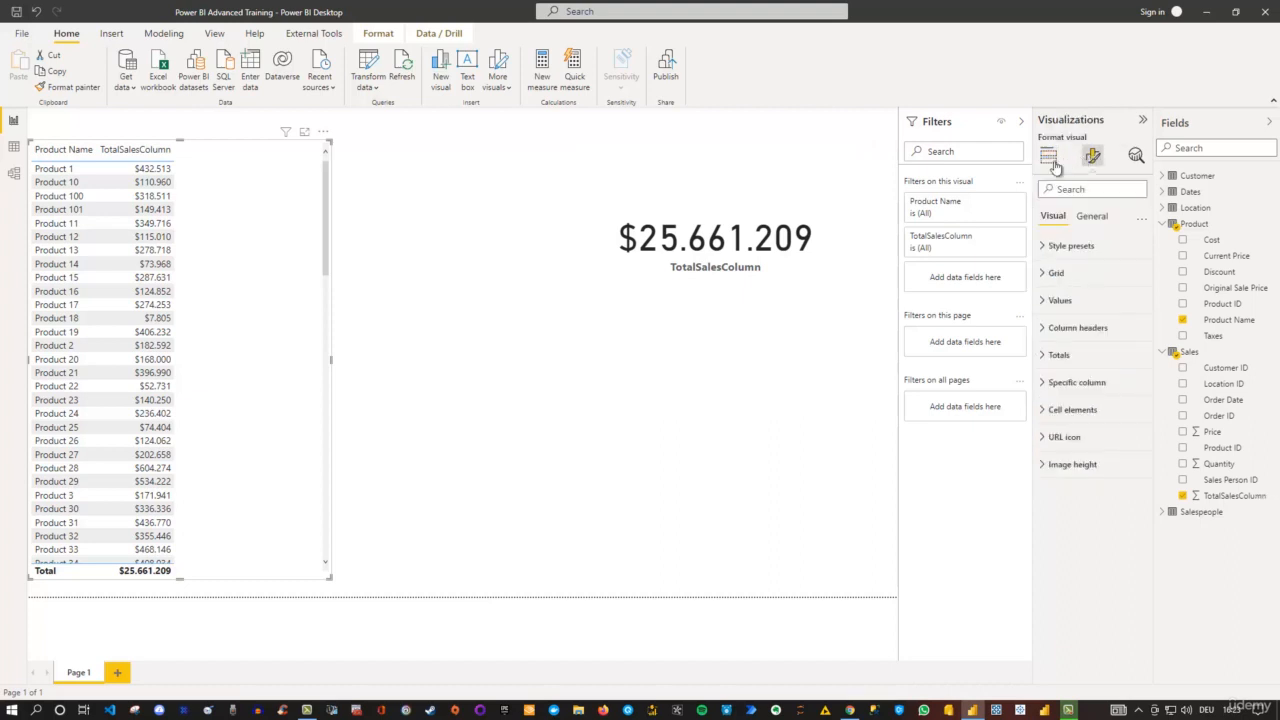
pyautogui.click(1044, 302)
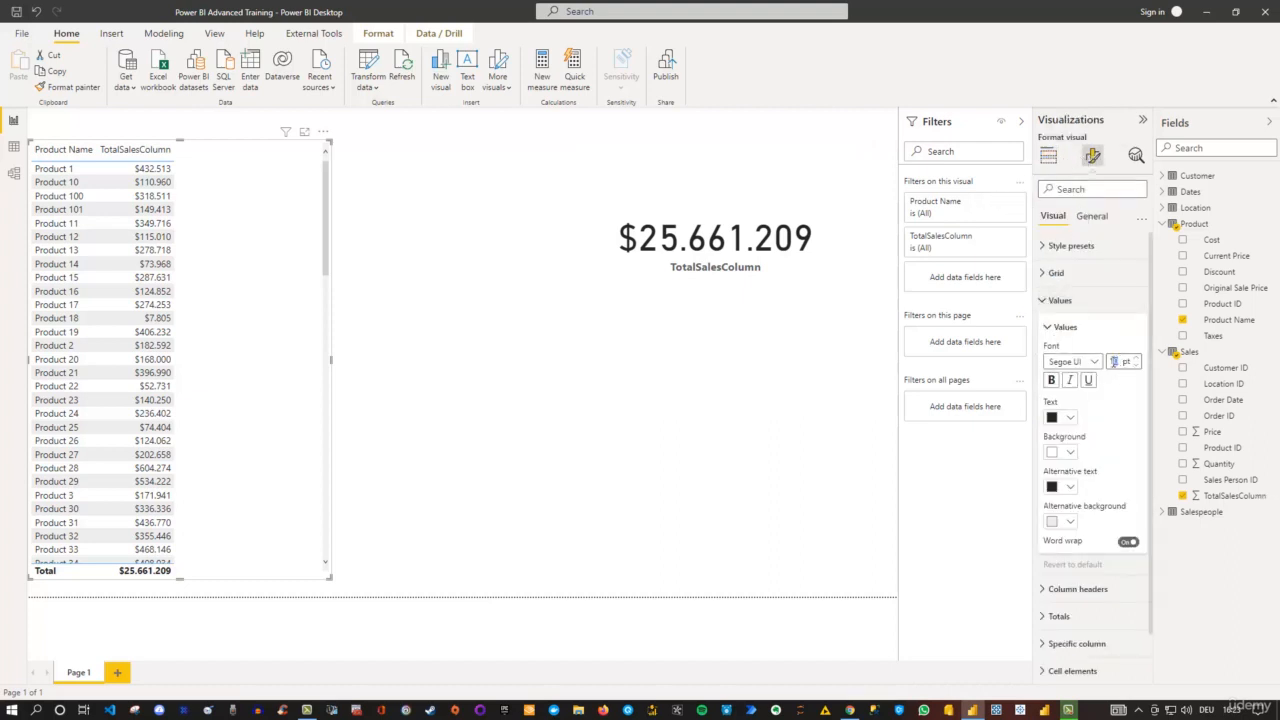
pyautogui.click(1114, 361)
pyautogui.write('14')
pyautogui.press('Return')
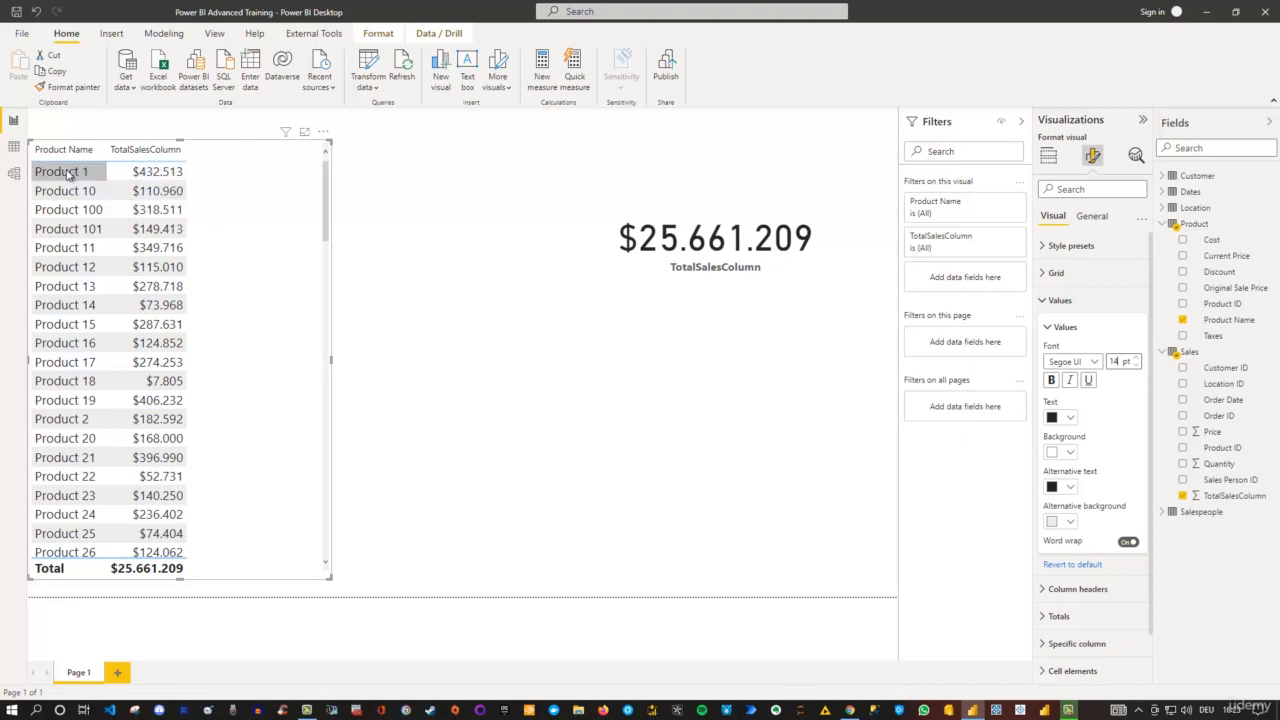
# Examine the relationship between the Product and Sales tables in the data model and compare it with the report's product table
pyautogui.click(17, 177)
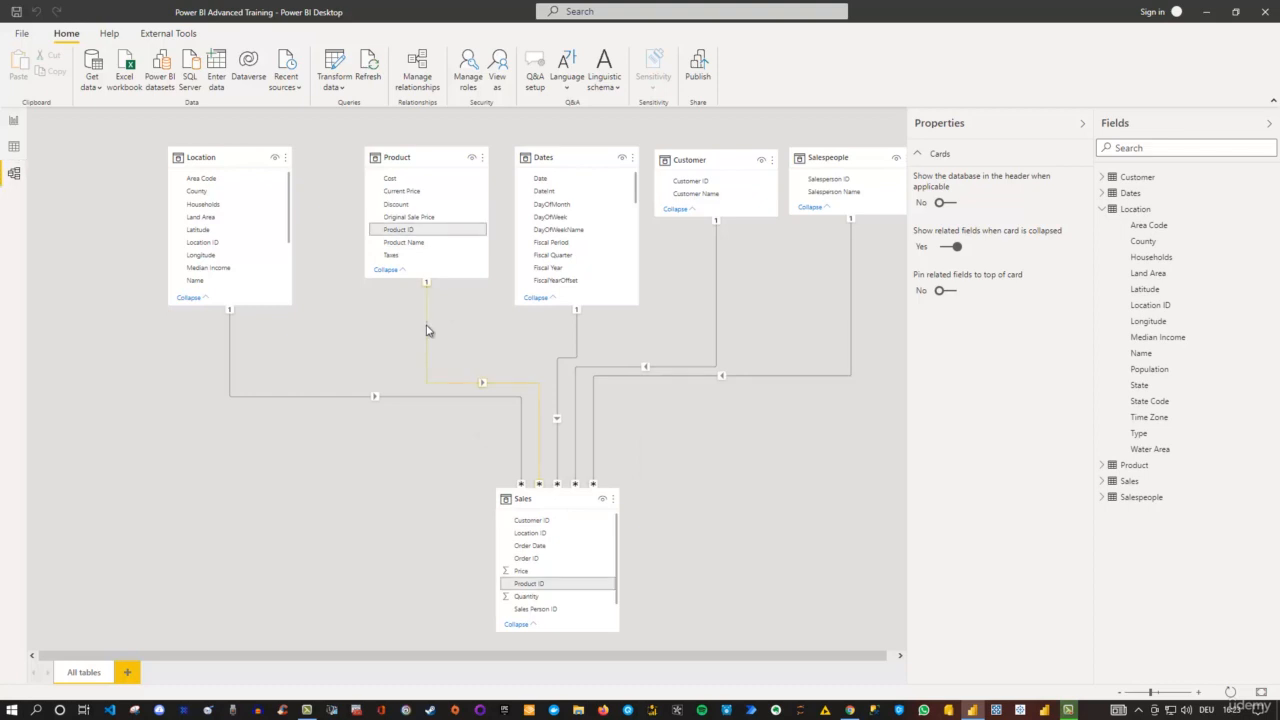
pyautogui.click(15, 124)
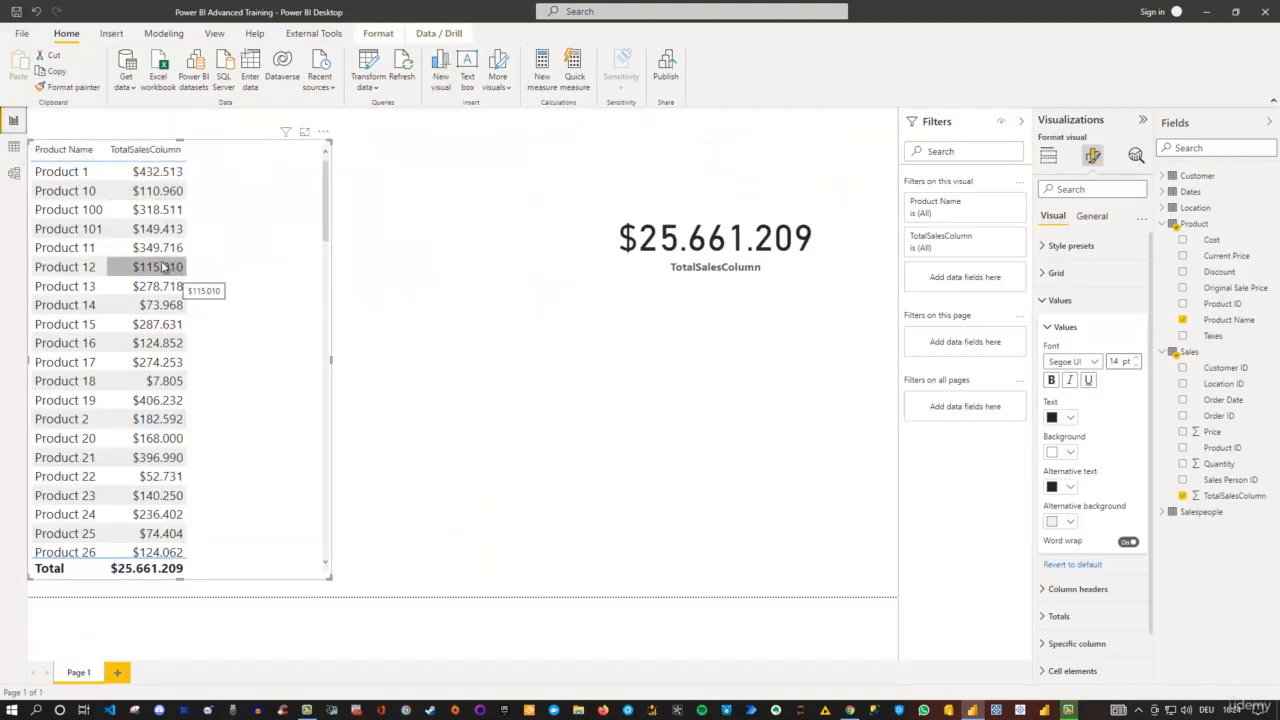
# Delete the relationship between the Product and Sales tables in the data model, and check the report's product table without it
pyautogui.click(15, 175)
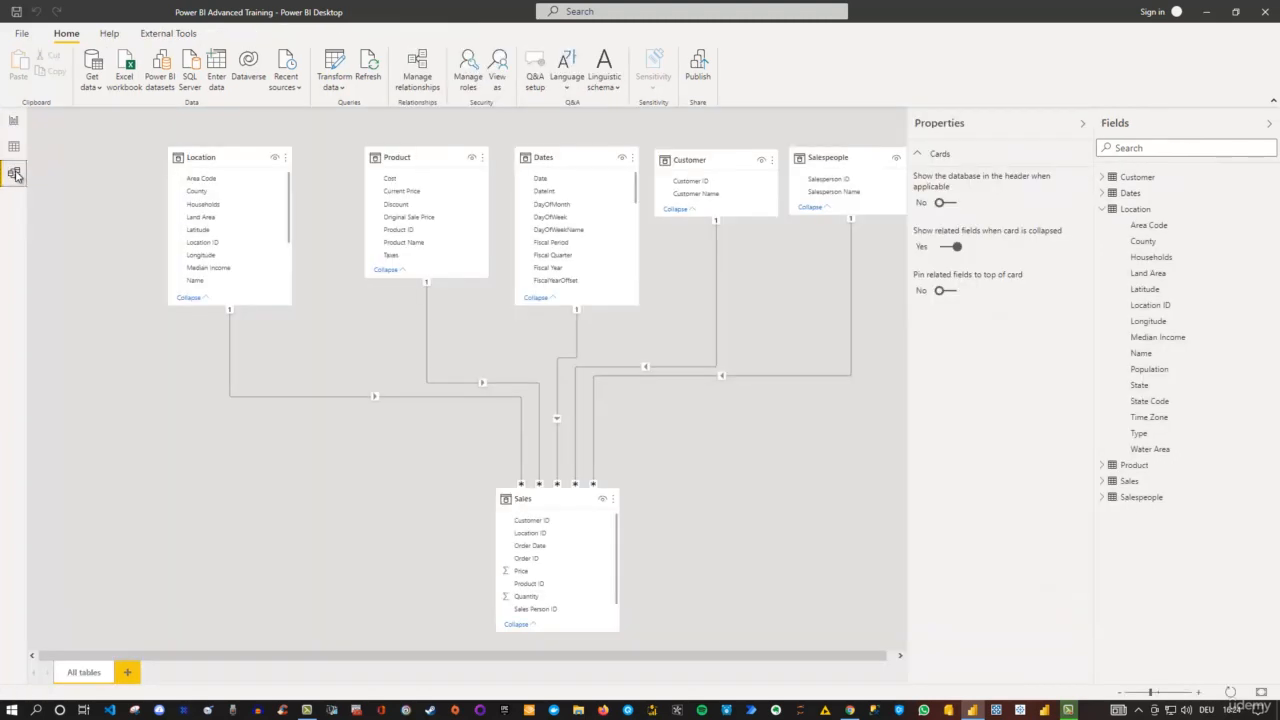
pyautogui.rightClick(428, 316)
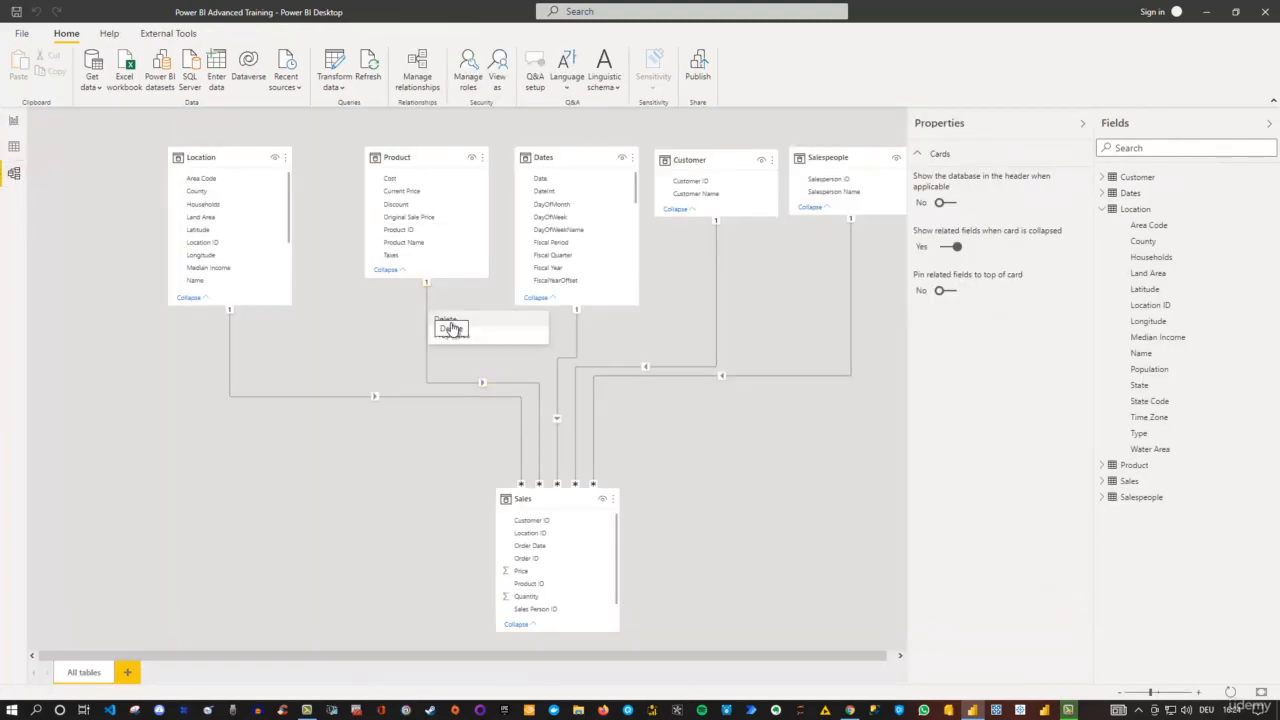
pyautogui.click(456, 324)
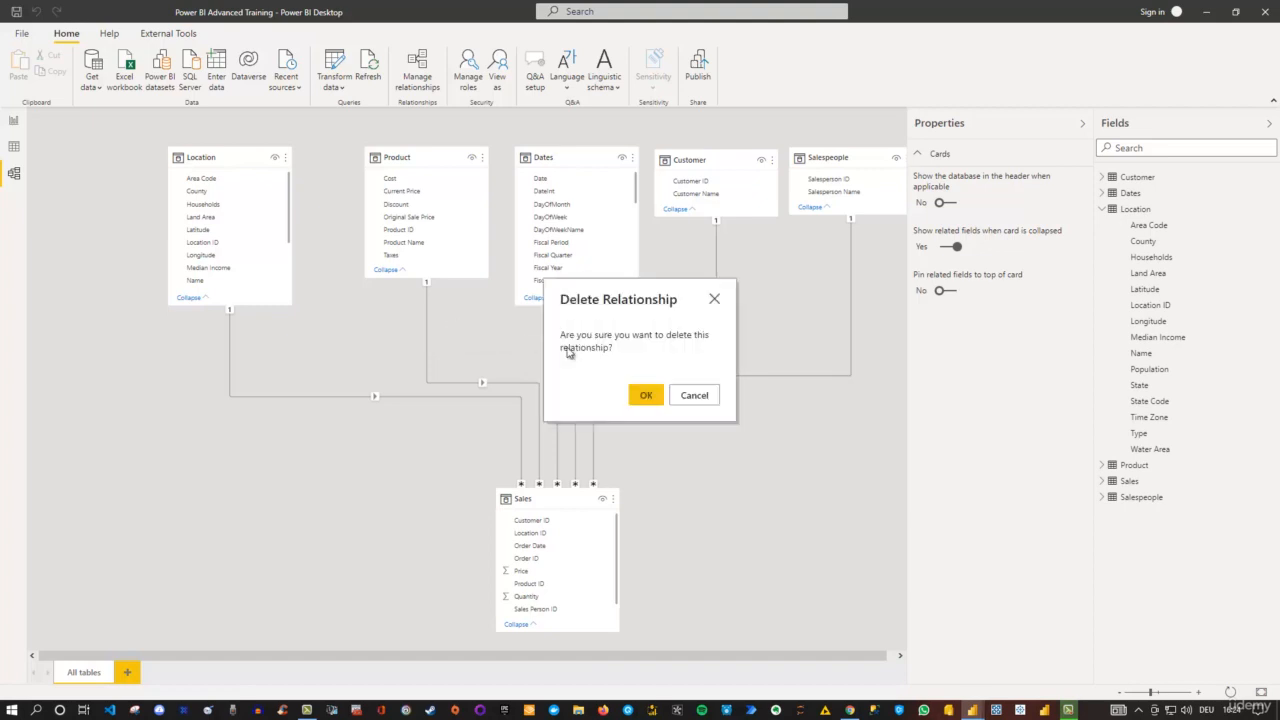
pyautogui.click(646, 396)
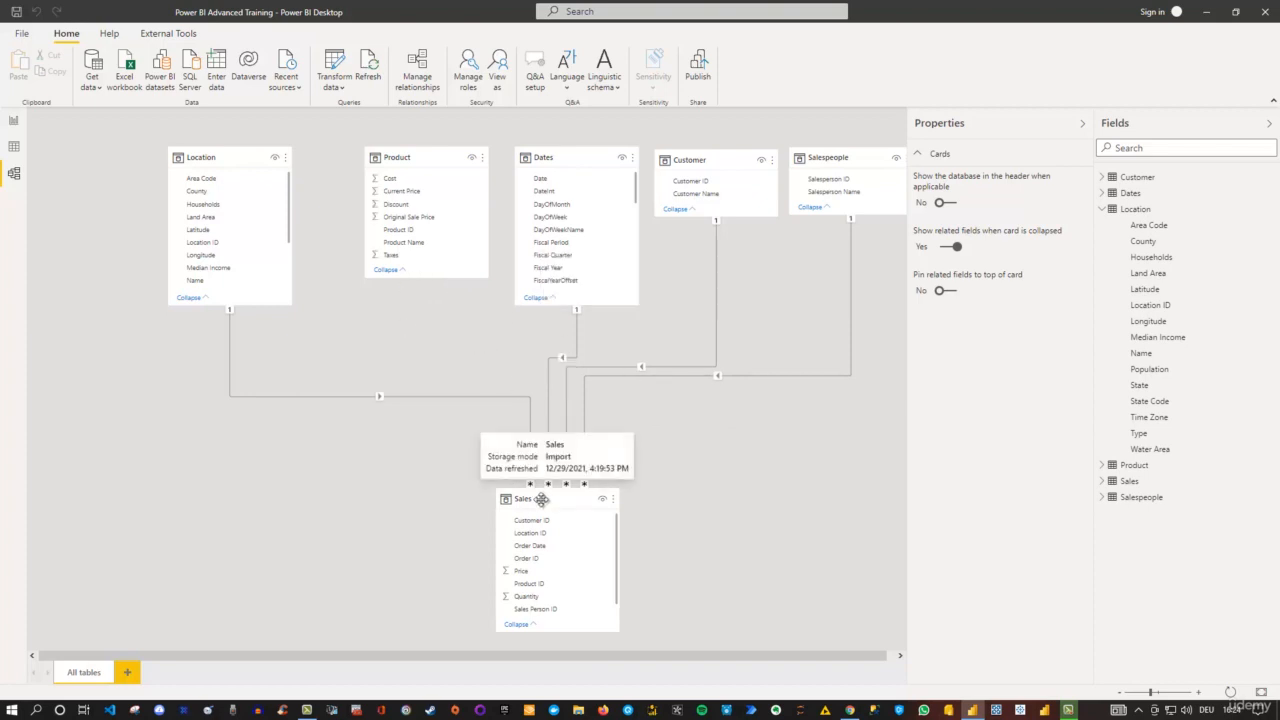
pyautogui.click(12, 121)
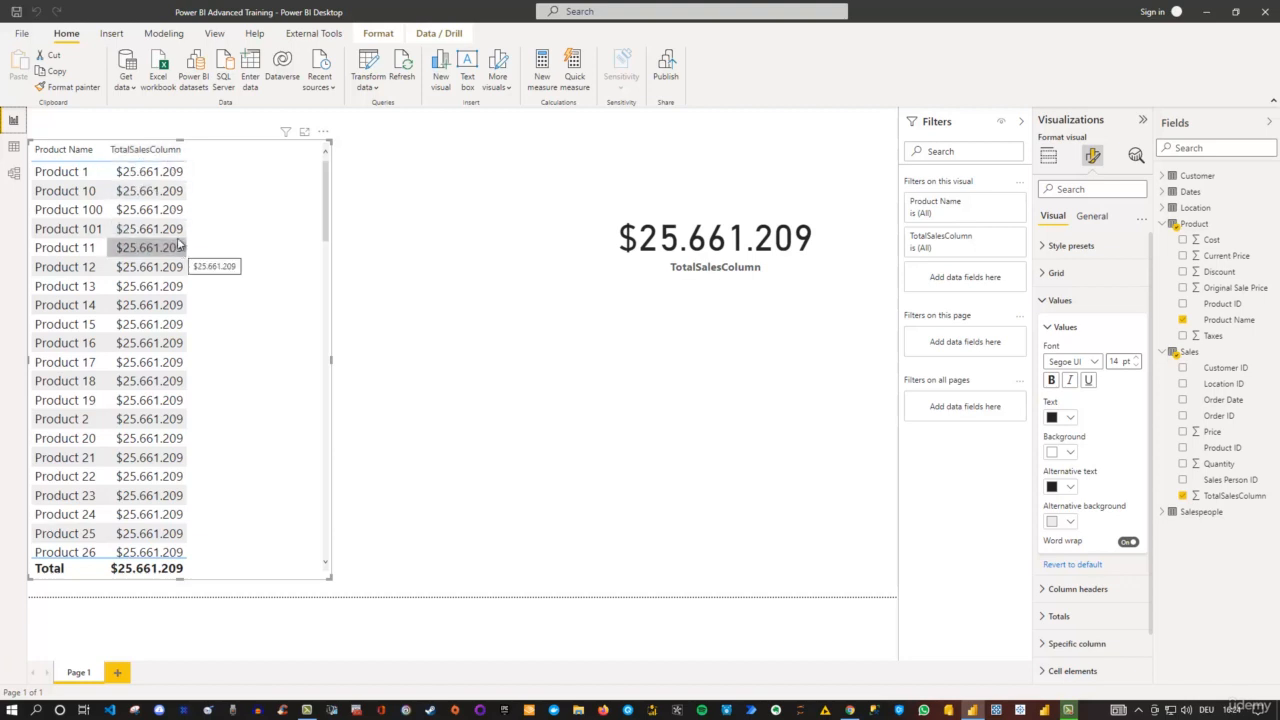
# Re-create the relationship between the Product and Sales tables on Product ID, and check the report's product table again
pyautogui.click(14, 173)
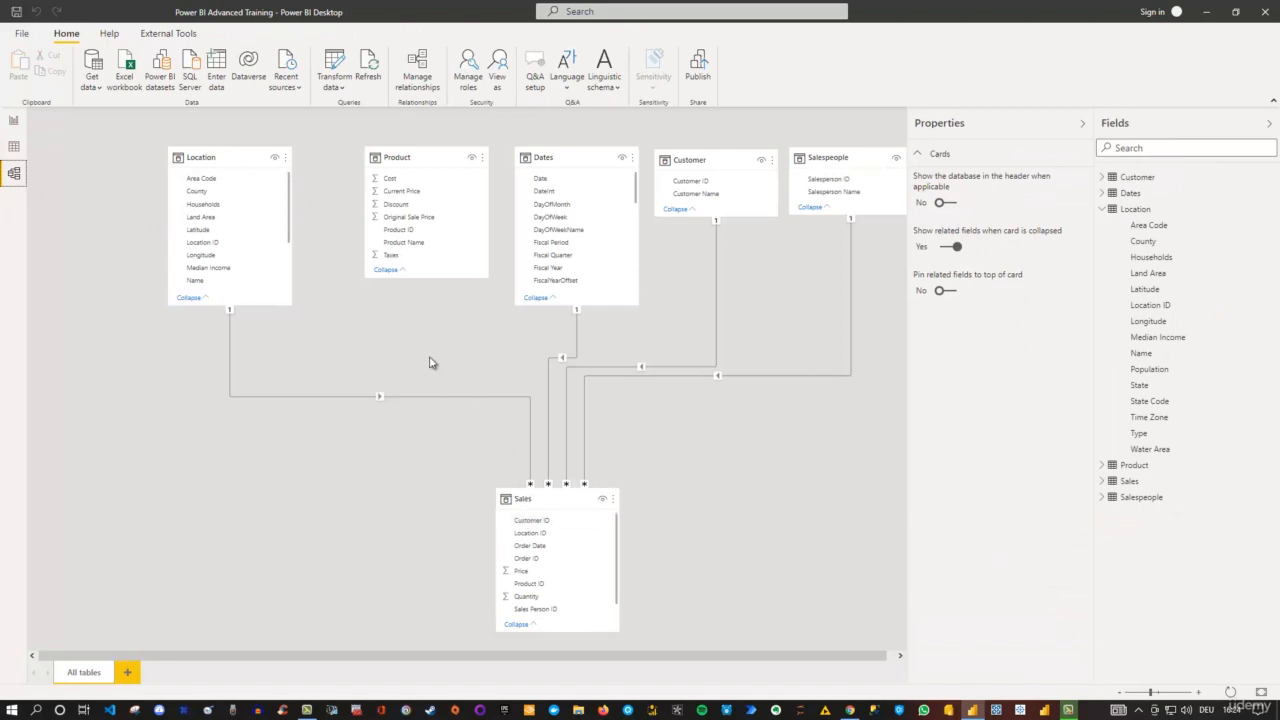
pyautogui.moveTo(405, 233); pyautogui.dragTo(544, 587)
pyautogui.moveTo(543, 585); pyautogui.dragTo(543, 585)
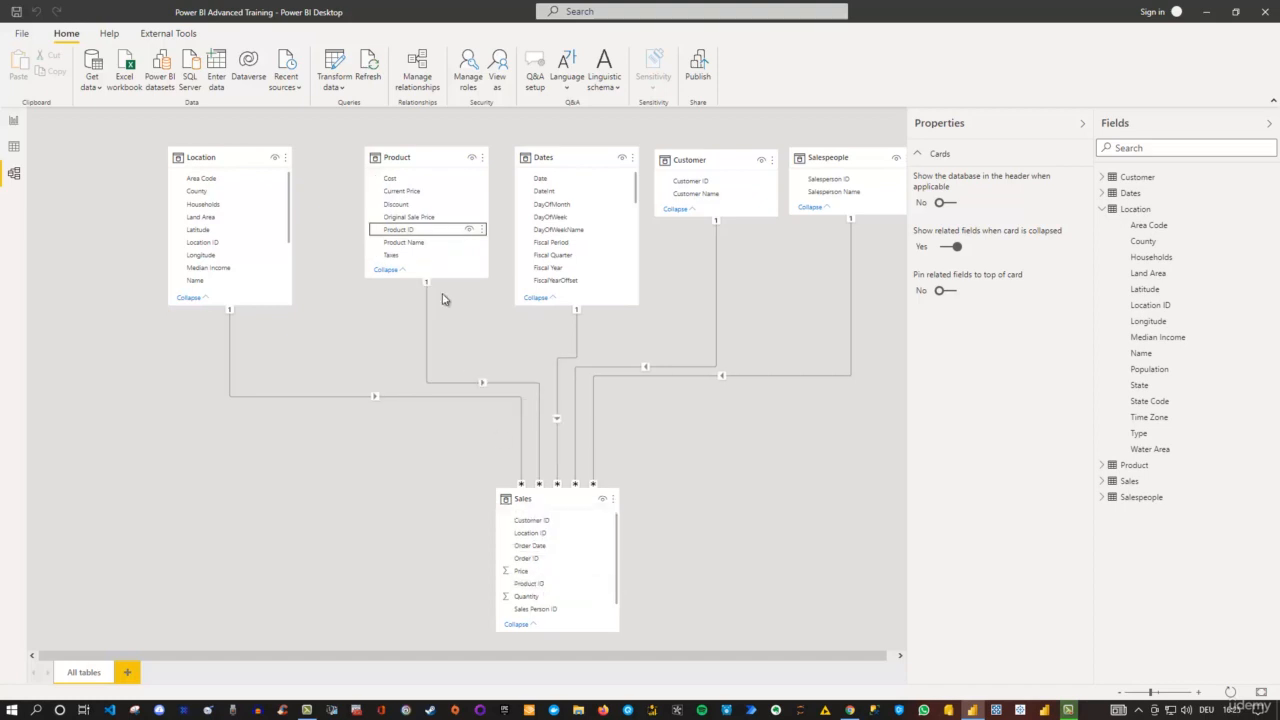
pyautogui.click(14, 121)
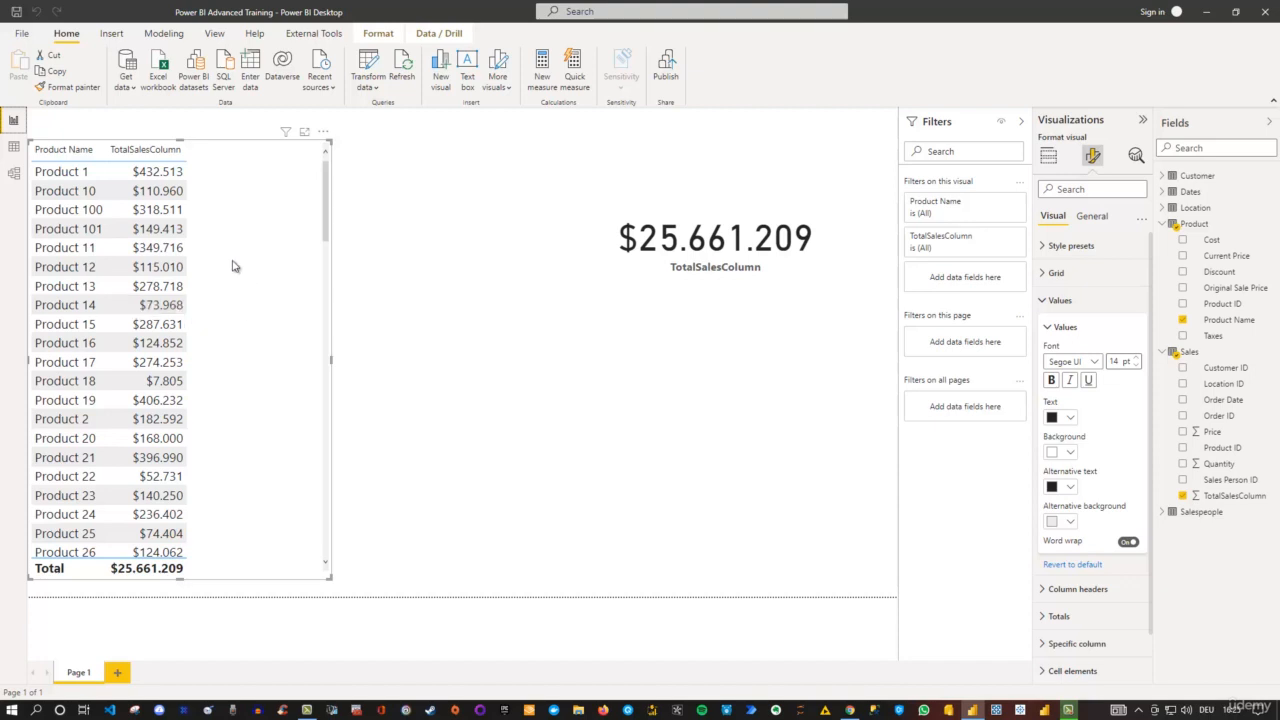
# Review the table relationships in the data model, the report's product table, and the rows of the Product table
pyautogui.click(14, 175)
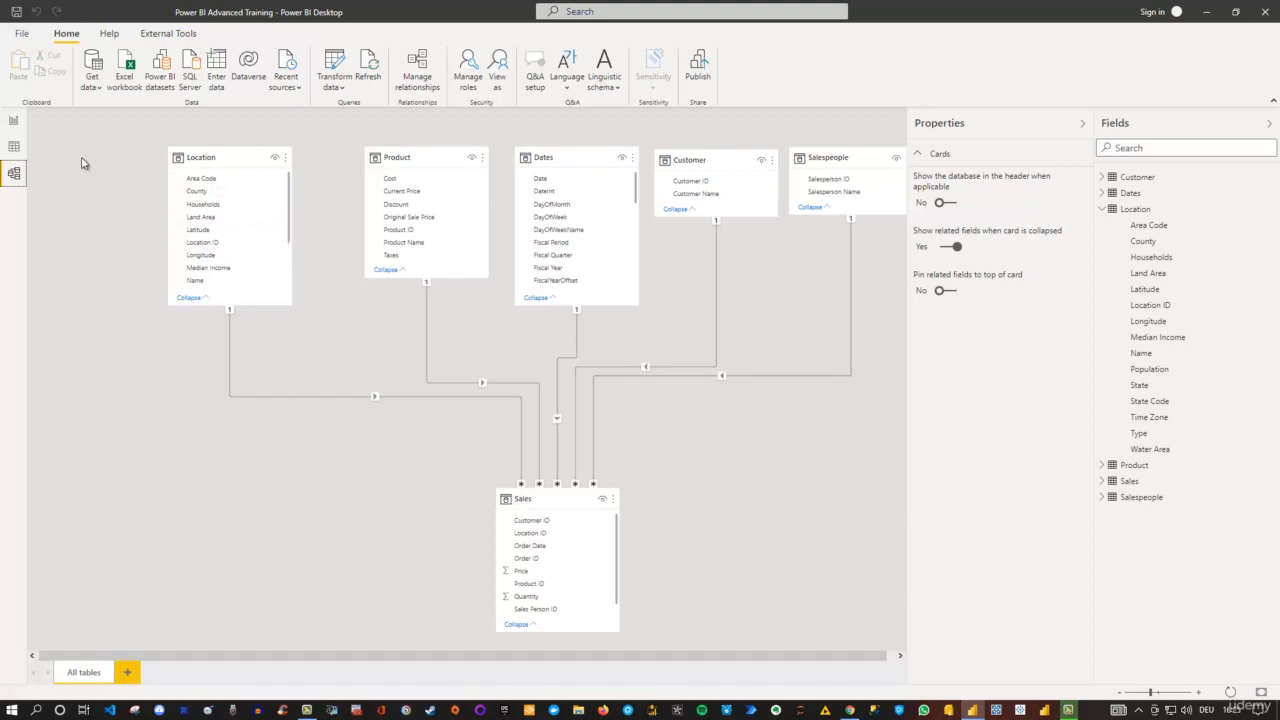
pyautogui.click(20, 124)
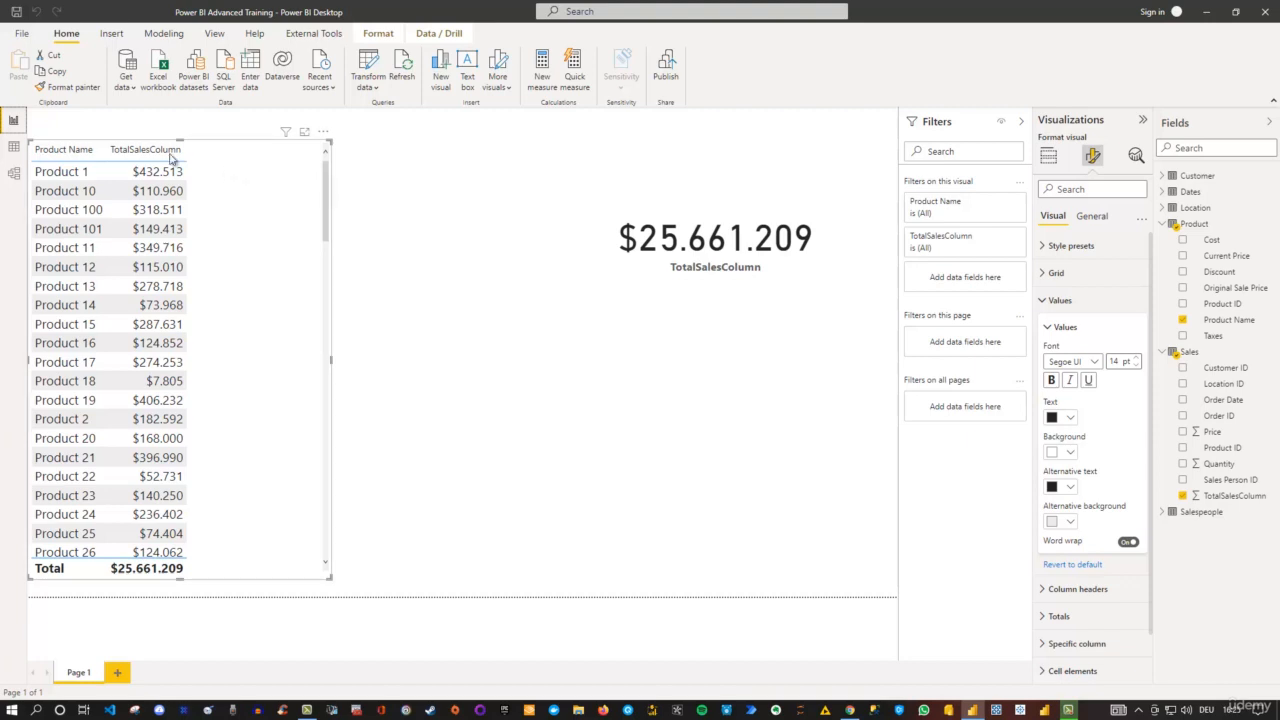
pyautogui.click(13, 148)
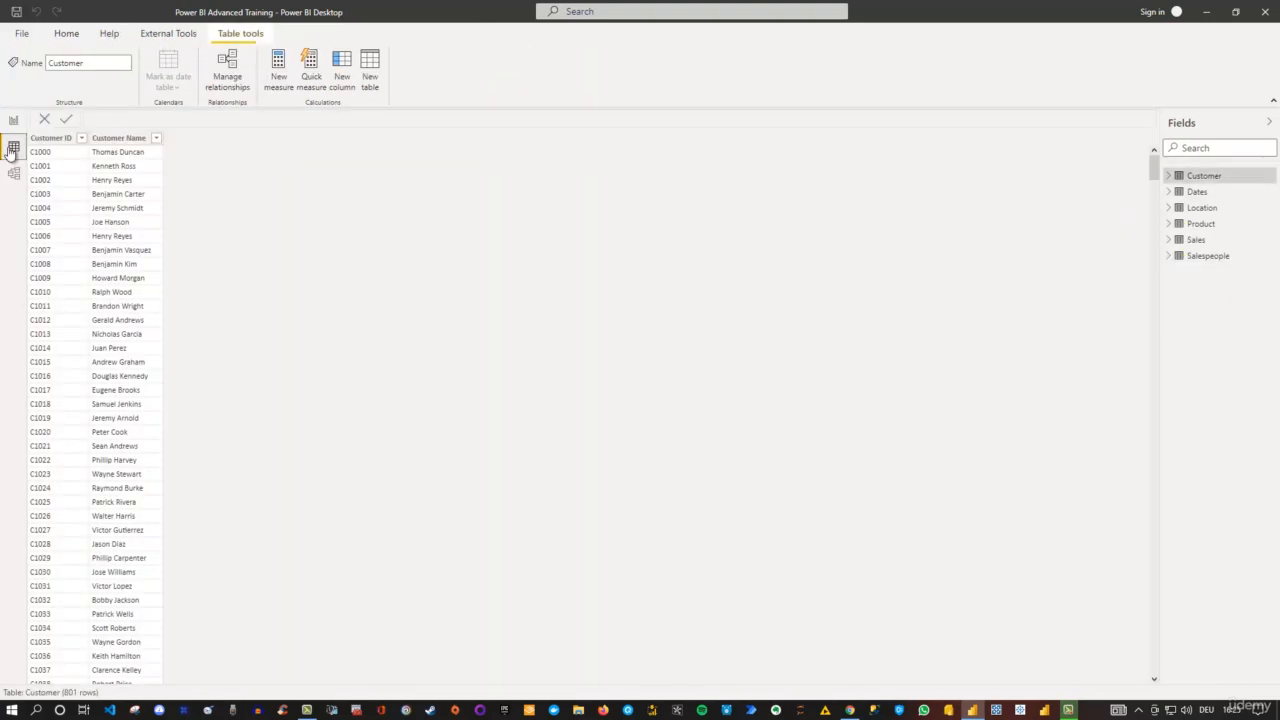
pyautogui.click(1205, 224)
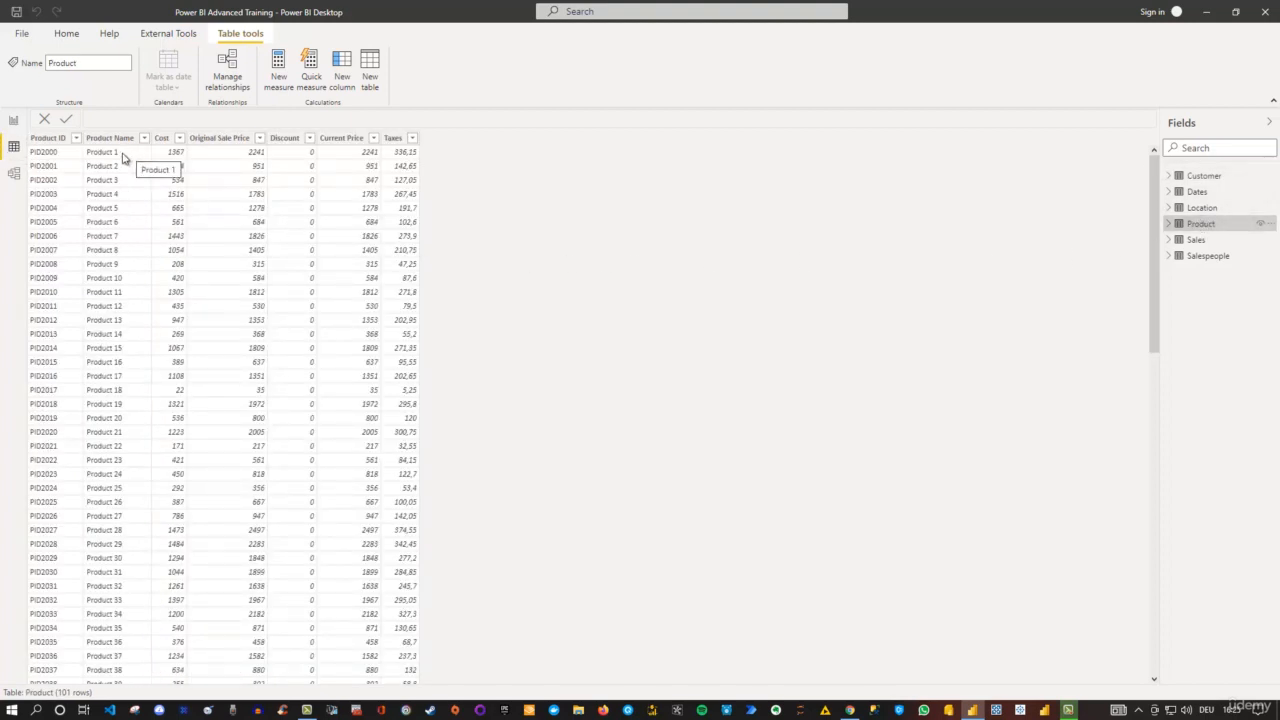
# Switch the report's product table to descending Product Name order and back to ascending, and review its other sort options
pyautogui.click(14, 122)
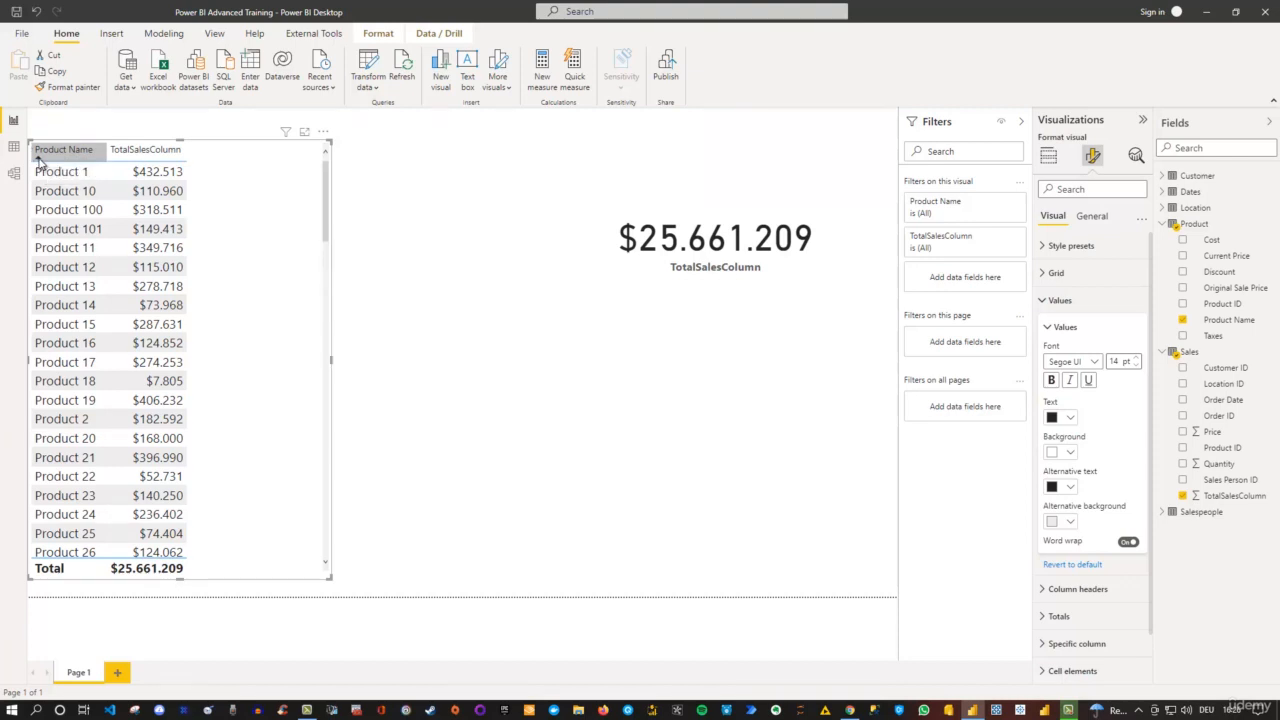
pyautogui.click(38, 158)
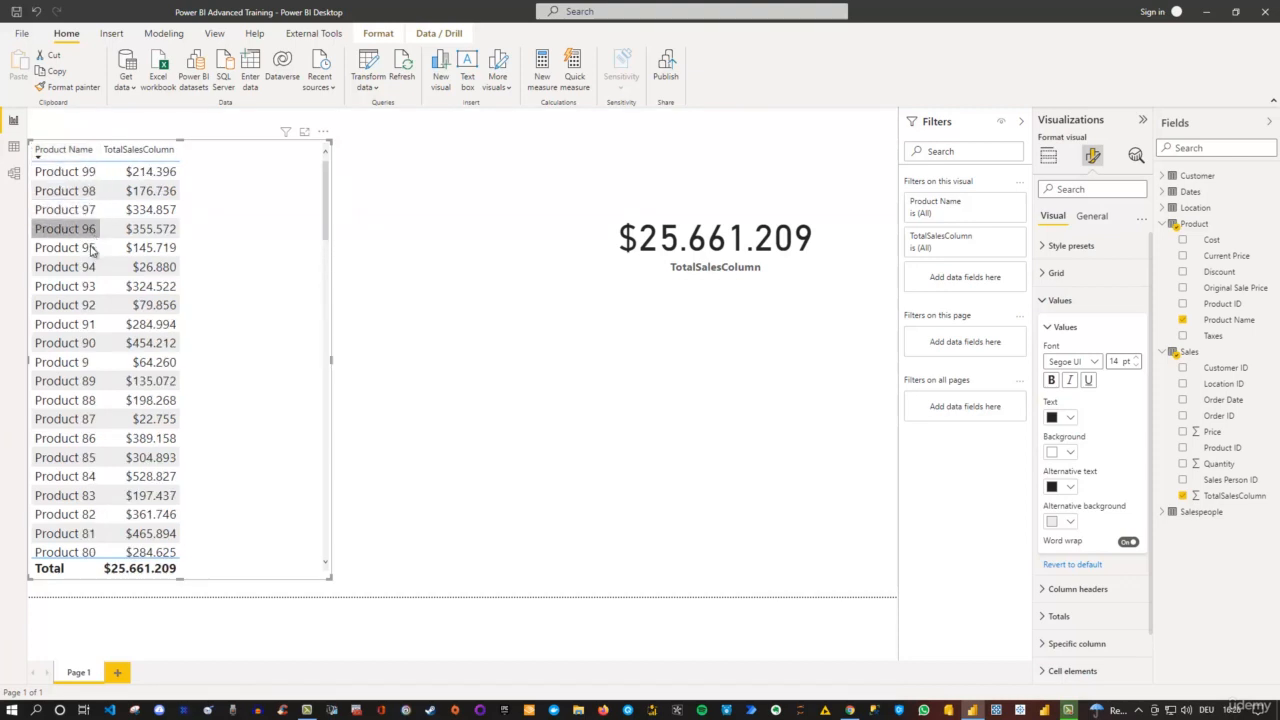
pyautogui.click(38, 158)
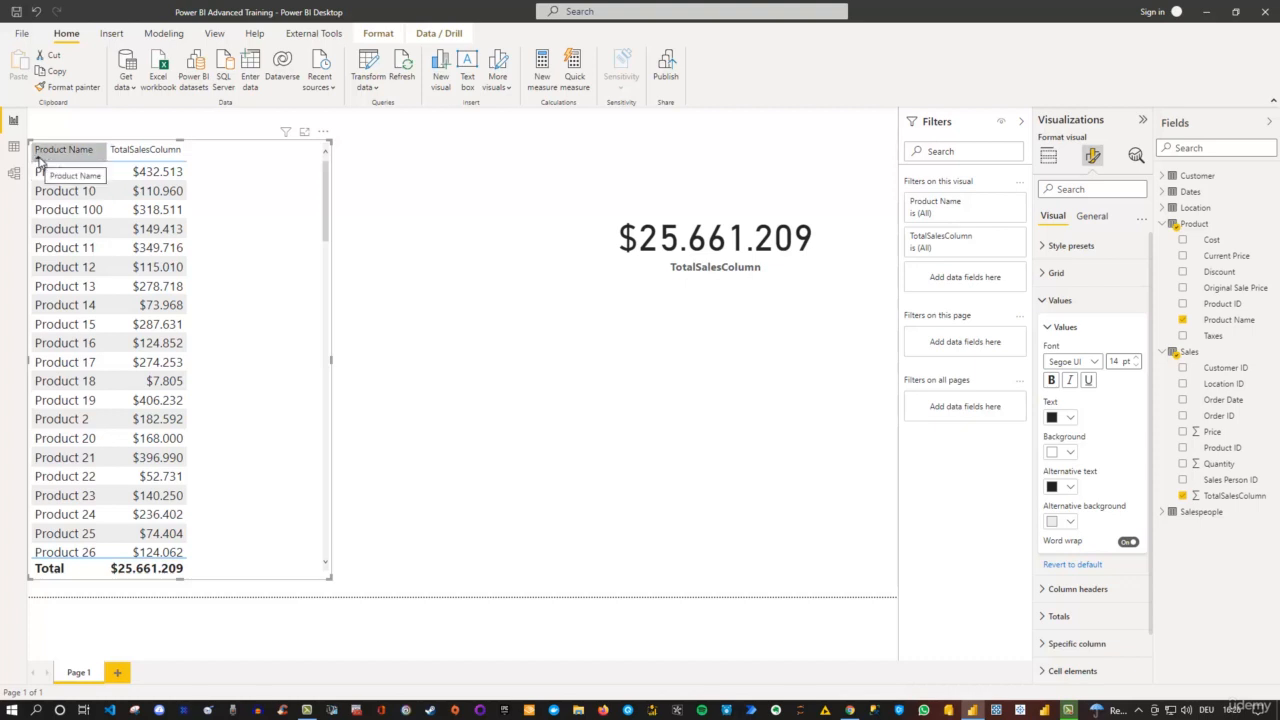
pyautogui.click(323, 134)
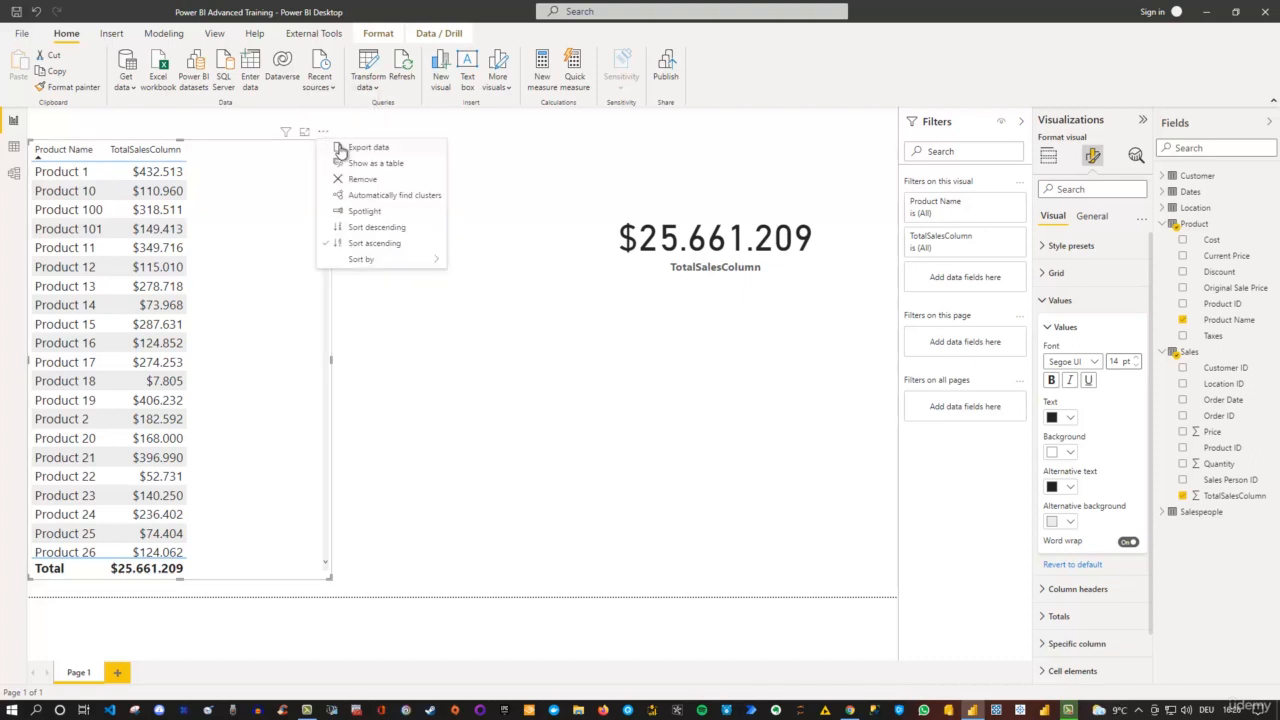
pyautogui.moveTo(369, 261)
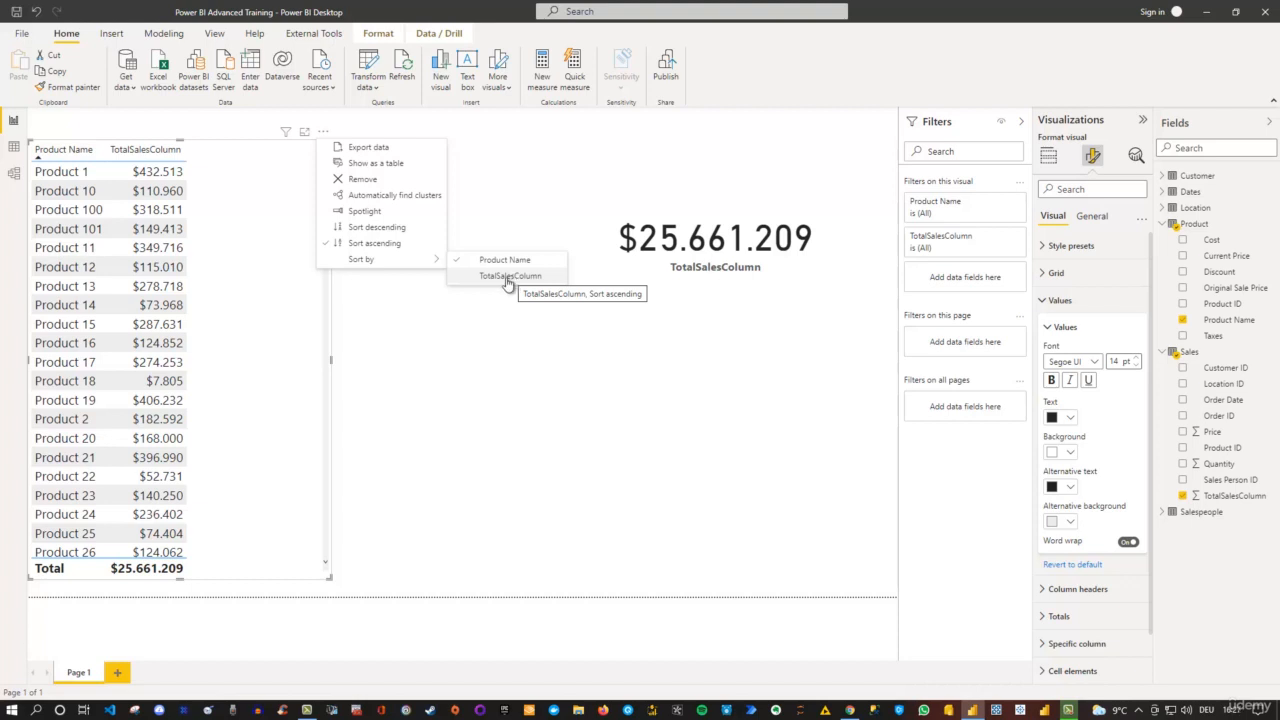
pyautogui.click(415, 294)
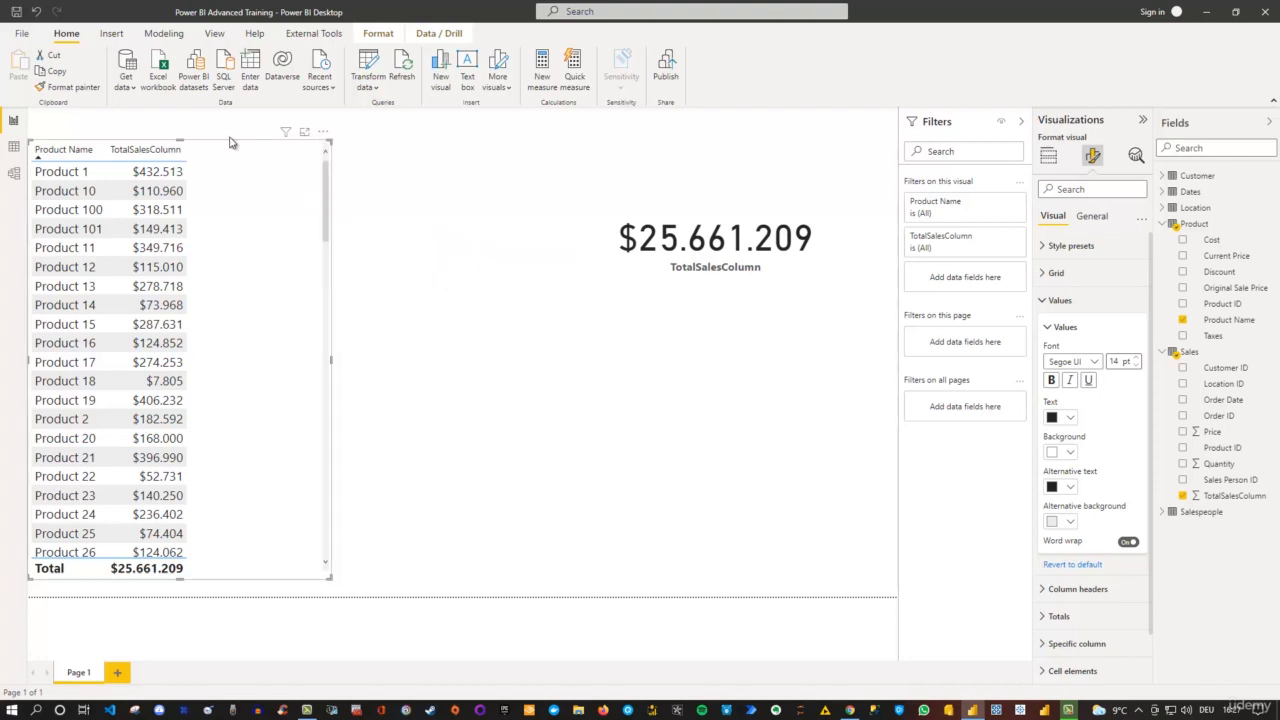
# Set the Product Name column of the Product table to sort by Product ID, and check the order in the report
pyautogui.click(13, 149)
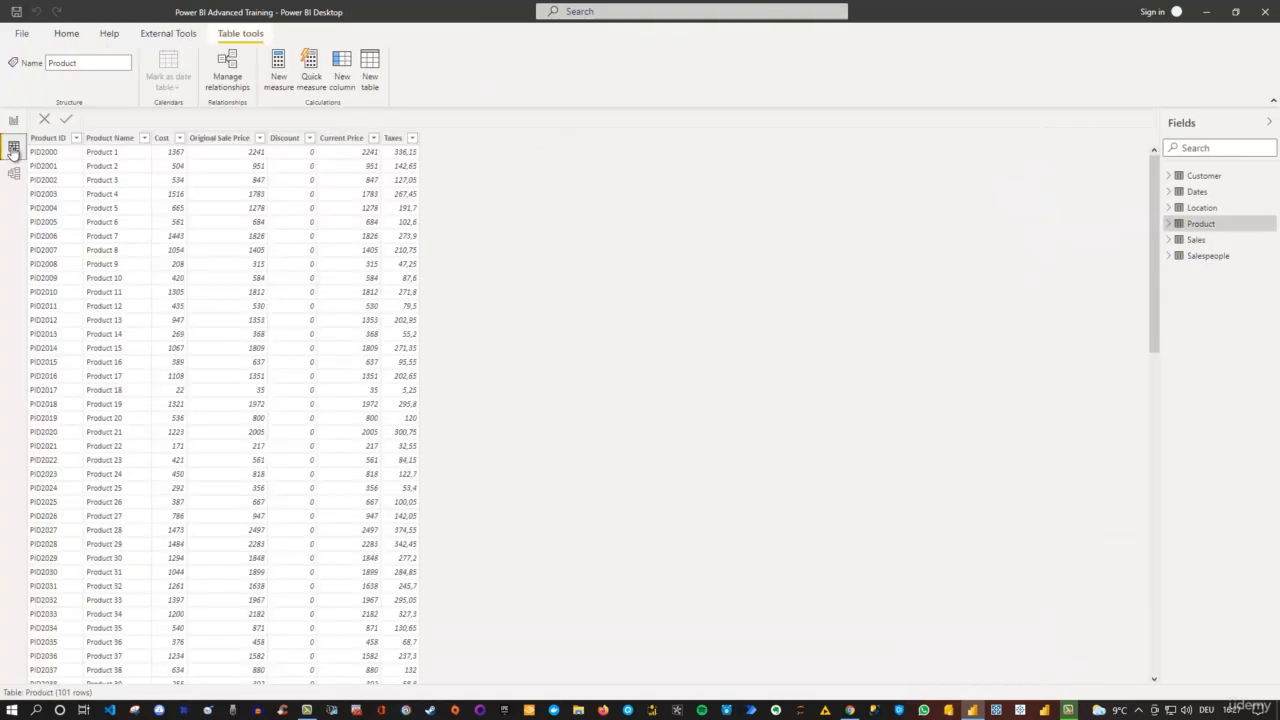
pyautogui.click(121, 140)
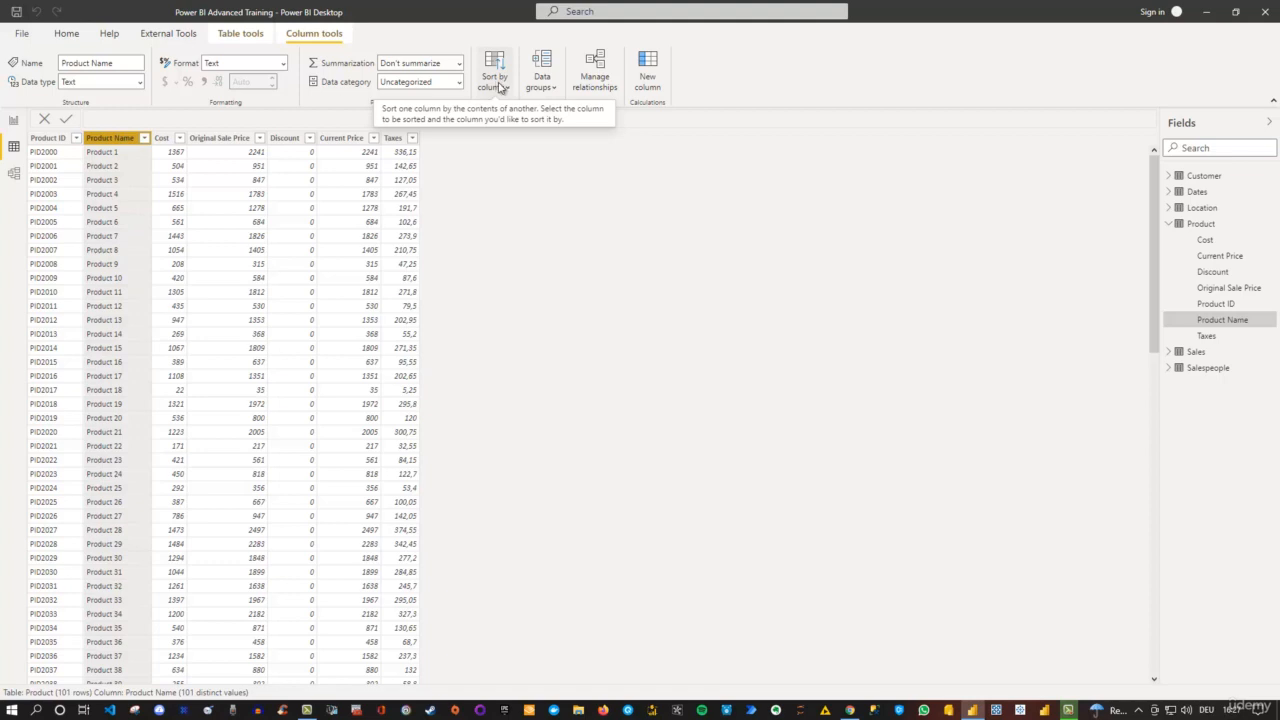
pyautogui.click(501, 88)
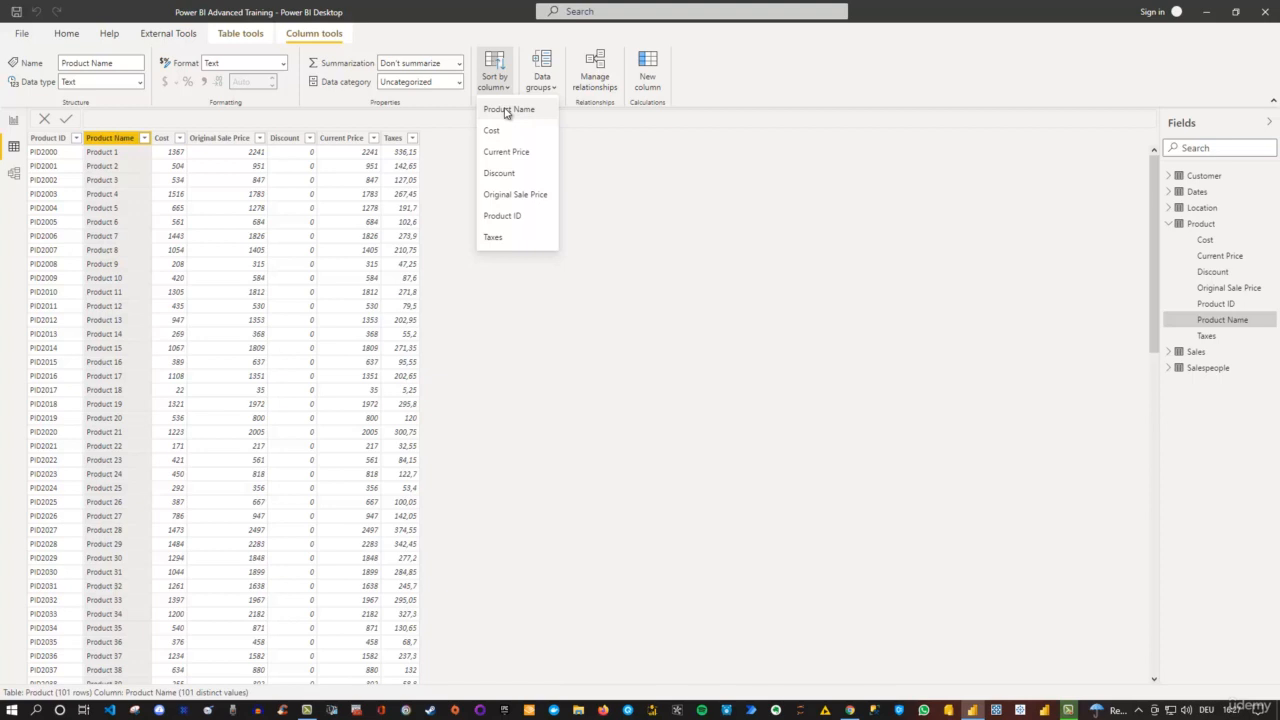
pyautogui.click(511, 220)
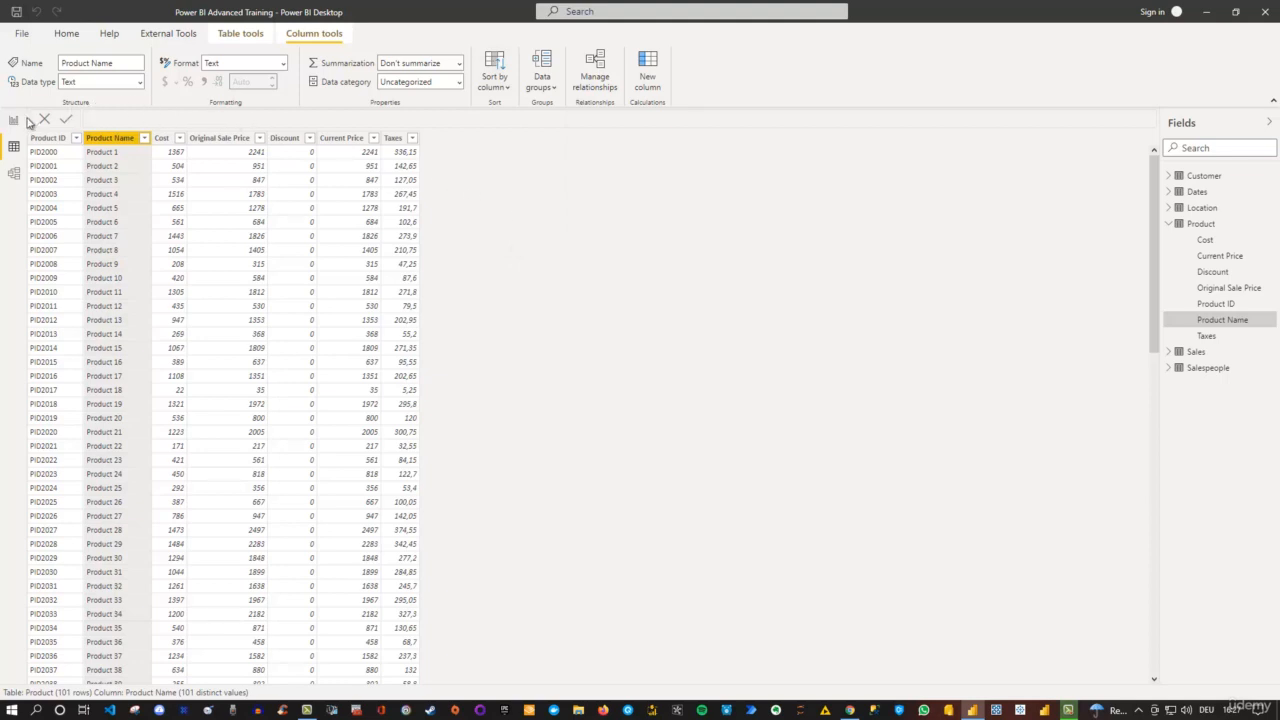
pyautogui.click(14, 121)
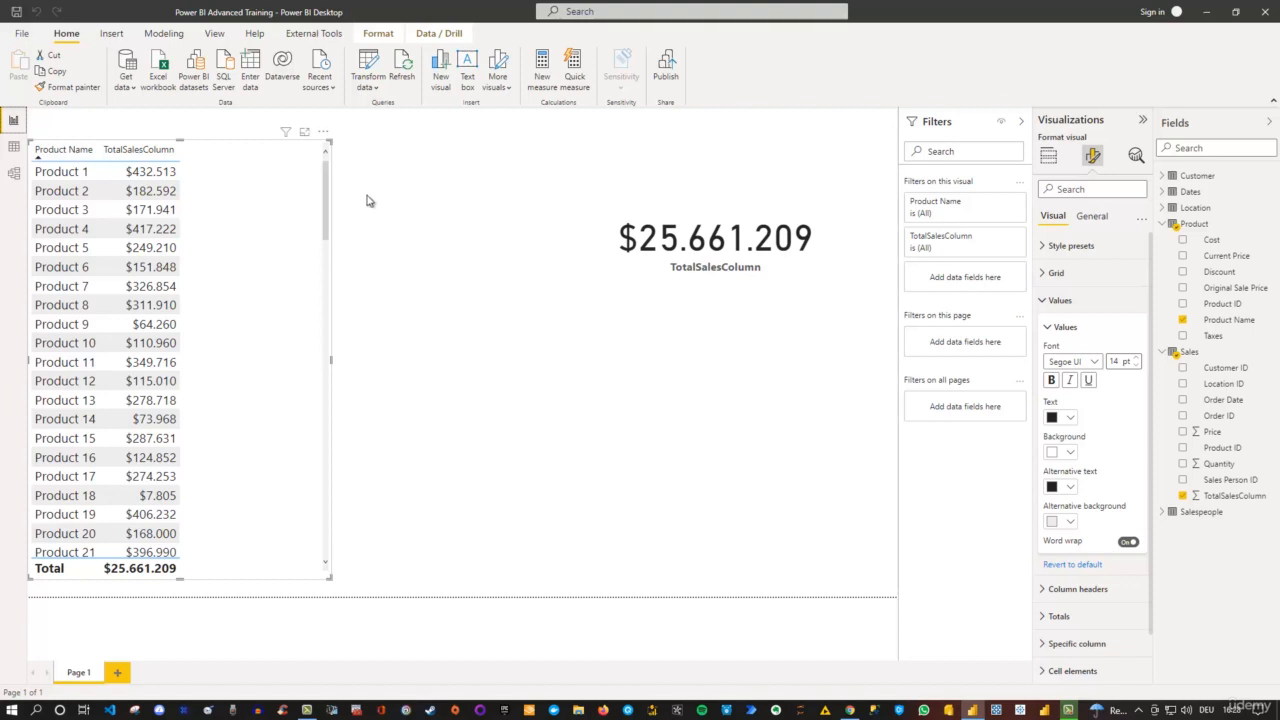
# Review the sort options of the report's product table, the Product table's rows, and the total sales card
pyautogui.click(324, 132)
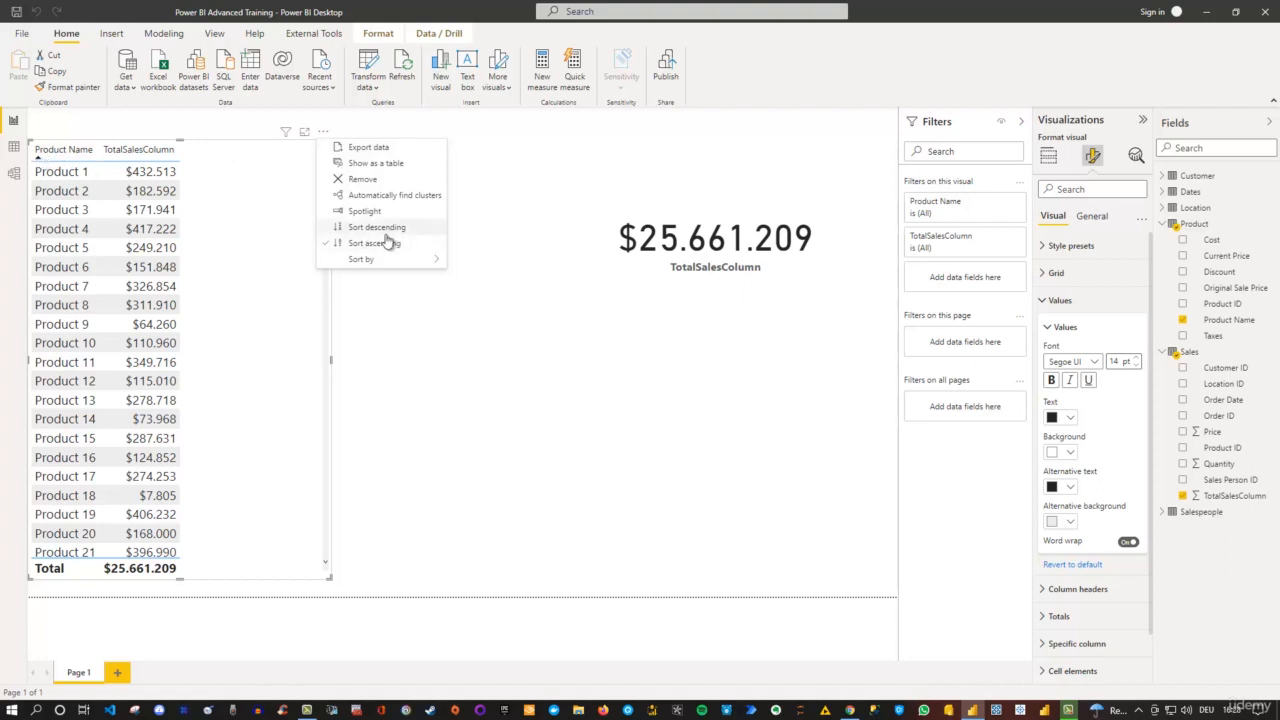
pyautogui.moveTo(397, 262)
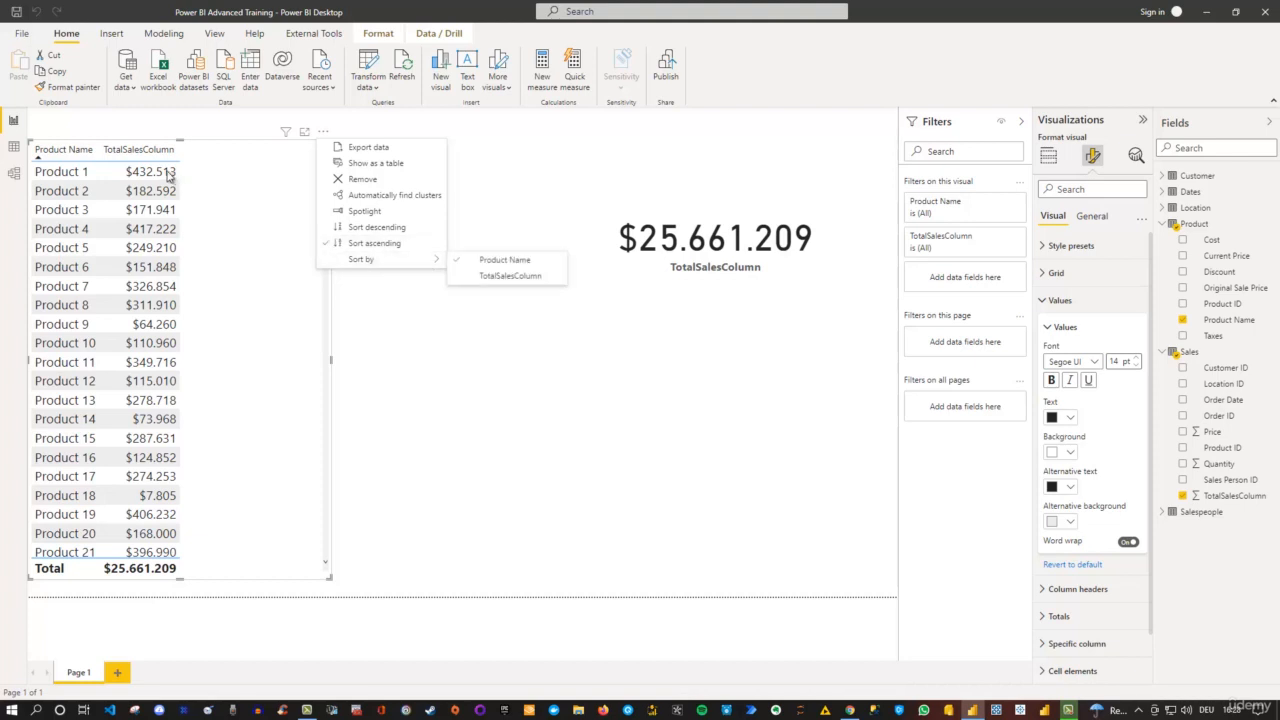
pyautogui.click(520, 189)
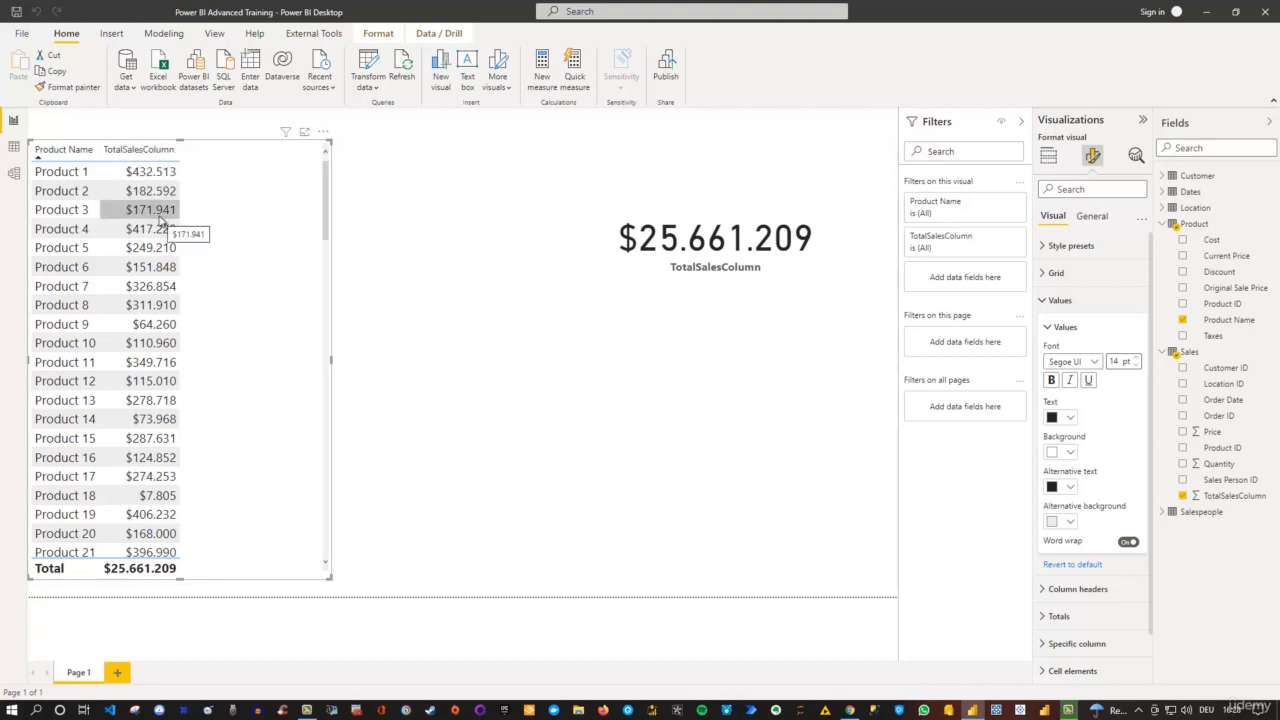
pyautogui.click(13, 148)
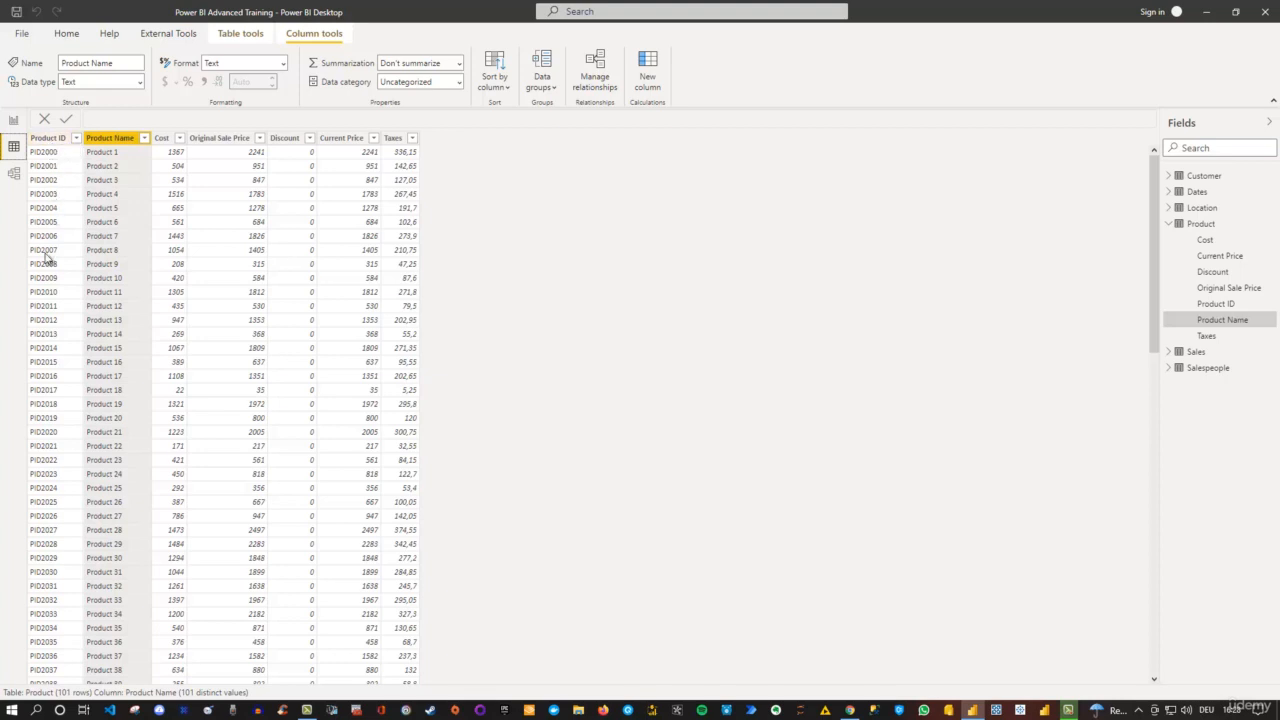
pyautogui.click(13, 120)
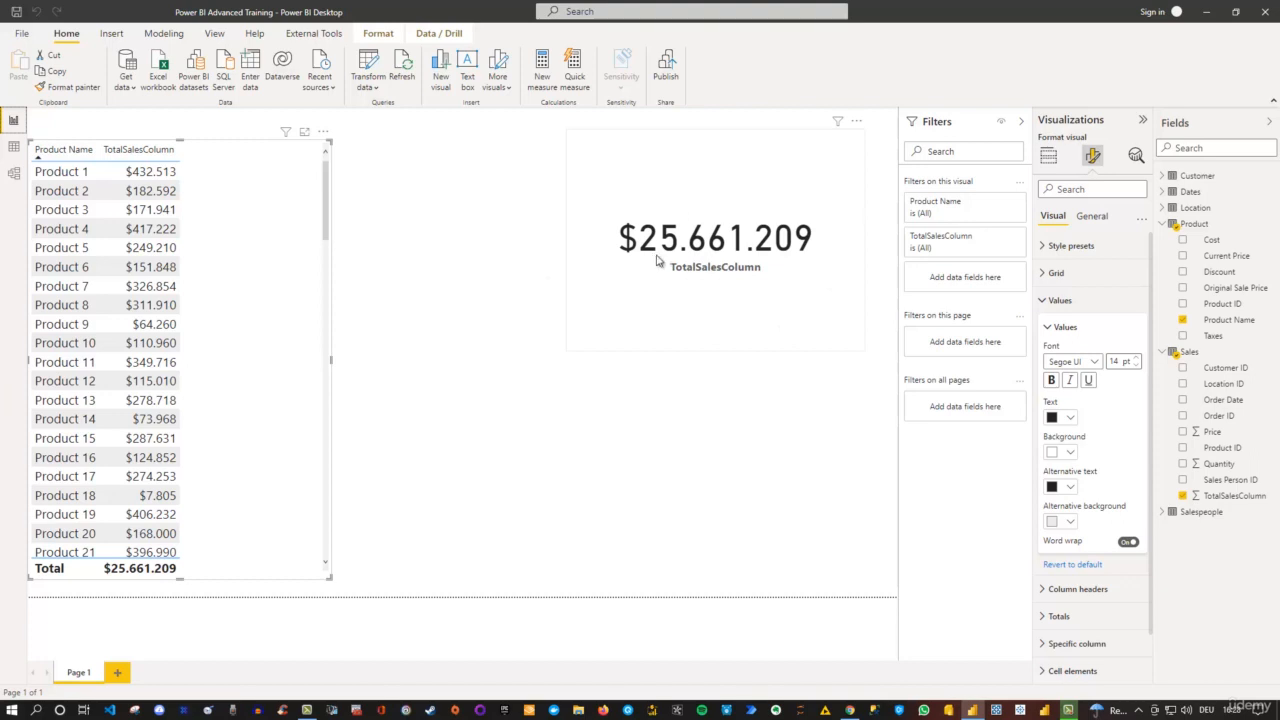
pyautogui.moveTo(673, 261)
pyautogui.click(710, 392)
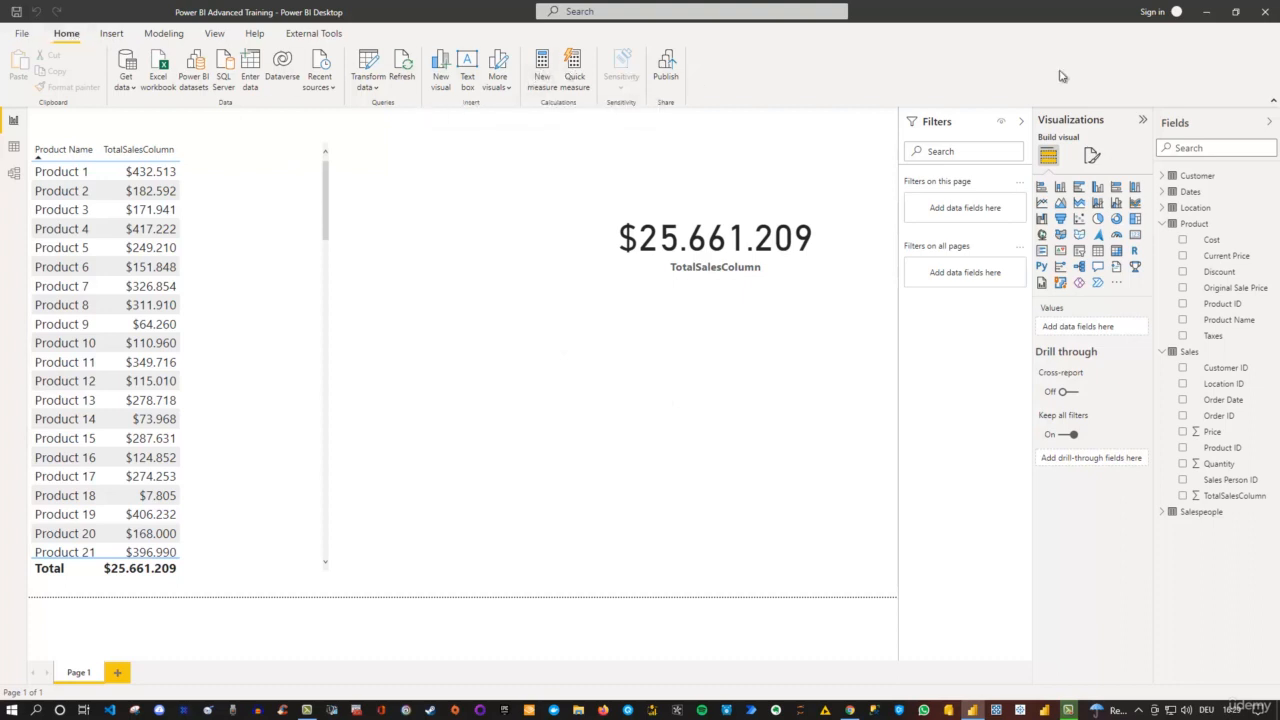
# Collapse the ribbon and expand it again
pyautogui.click(1273, 104)
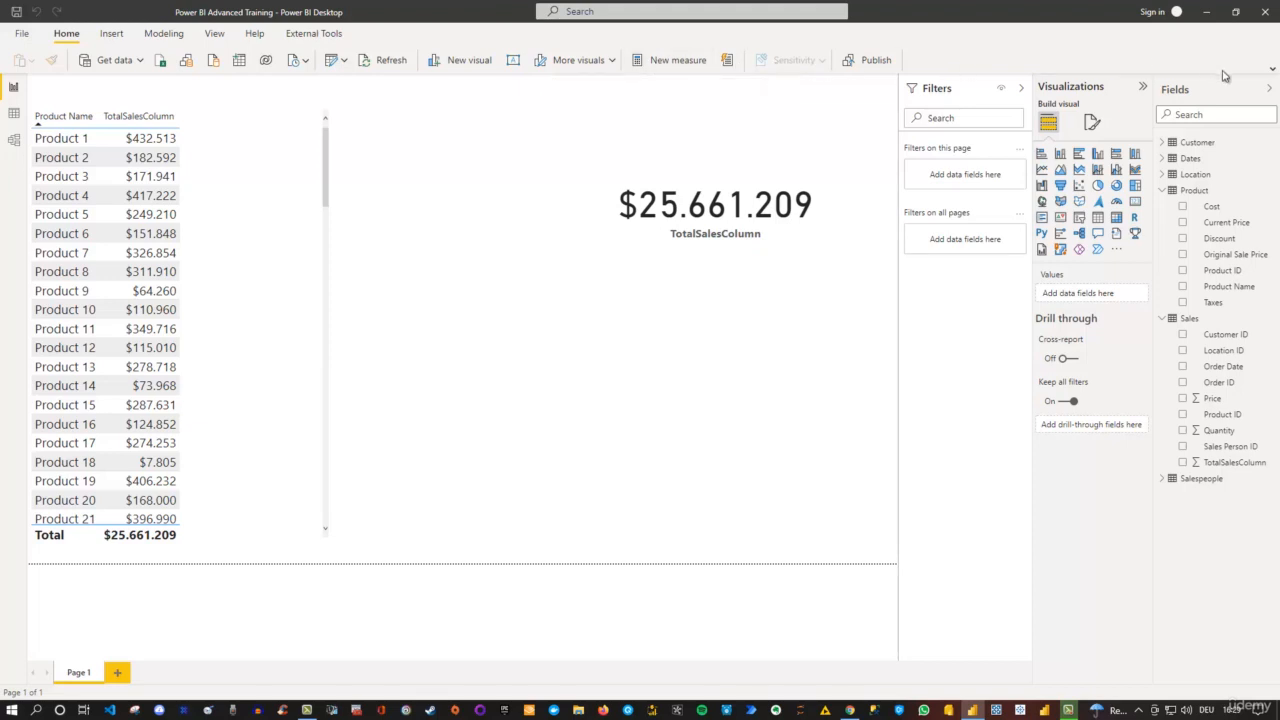
pyautogui.click(1272, 70)
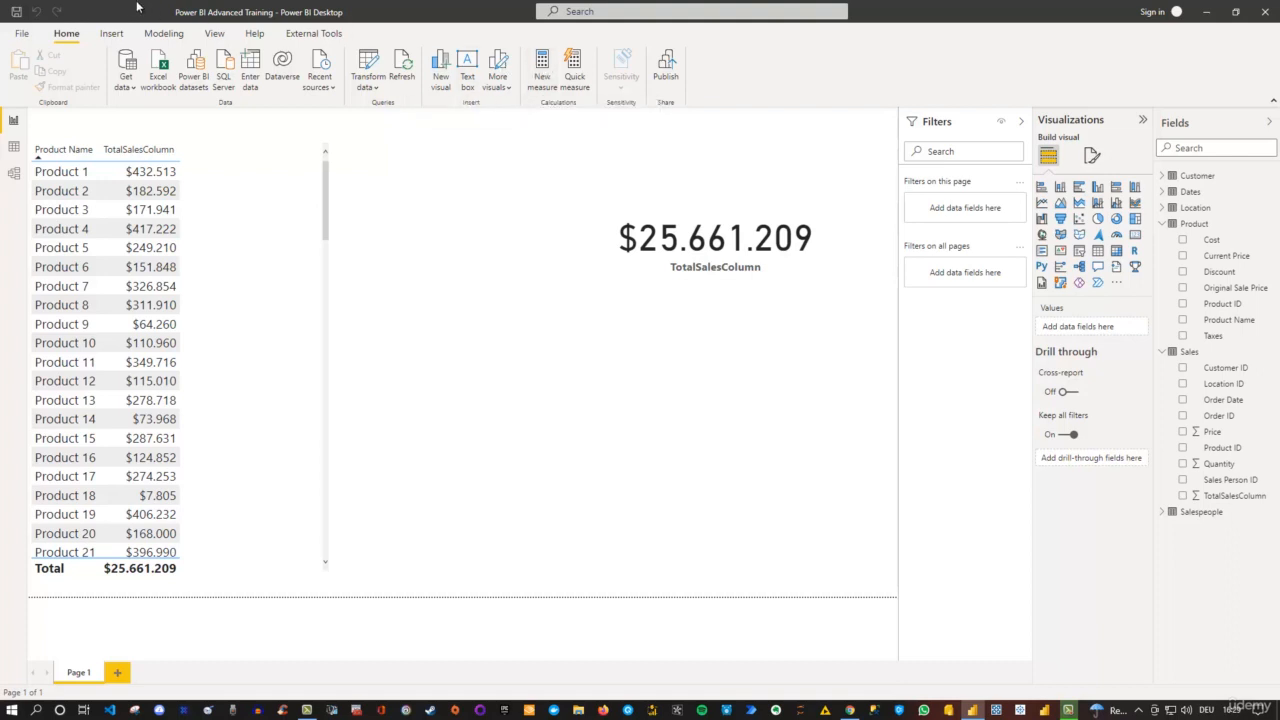
# Create a new measure in the Sales table, enlarge its formula editor, and name the measure TotalSales
pyautogui.click(158, 34)
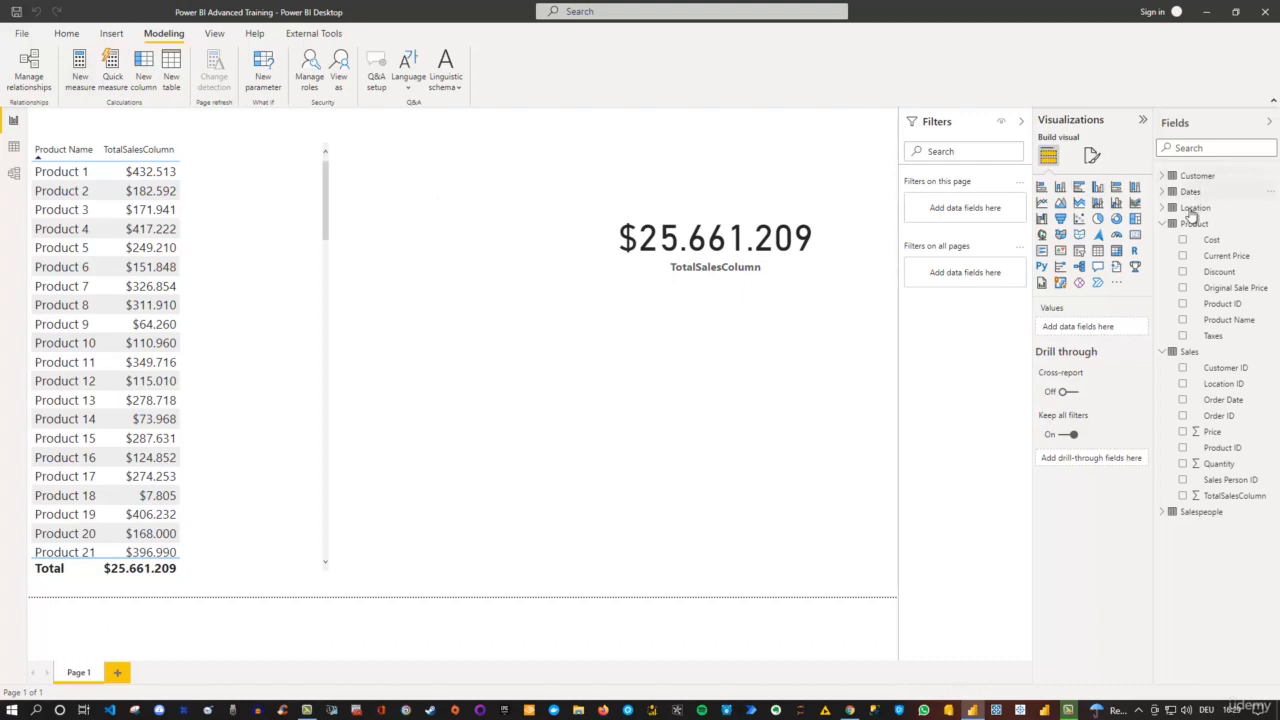
pyautogui.rightClick(1192, 357)
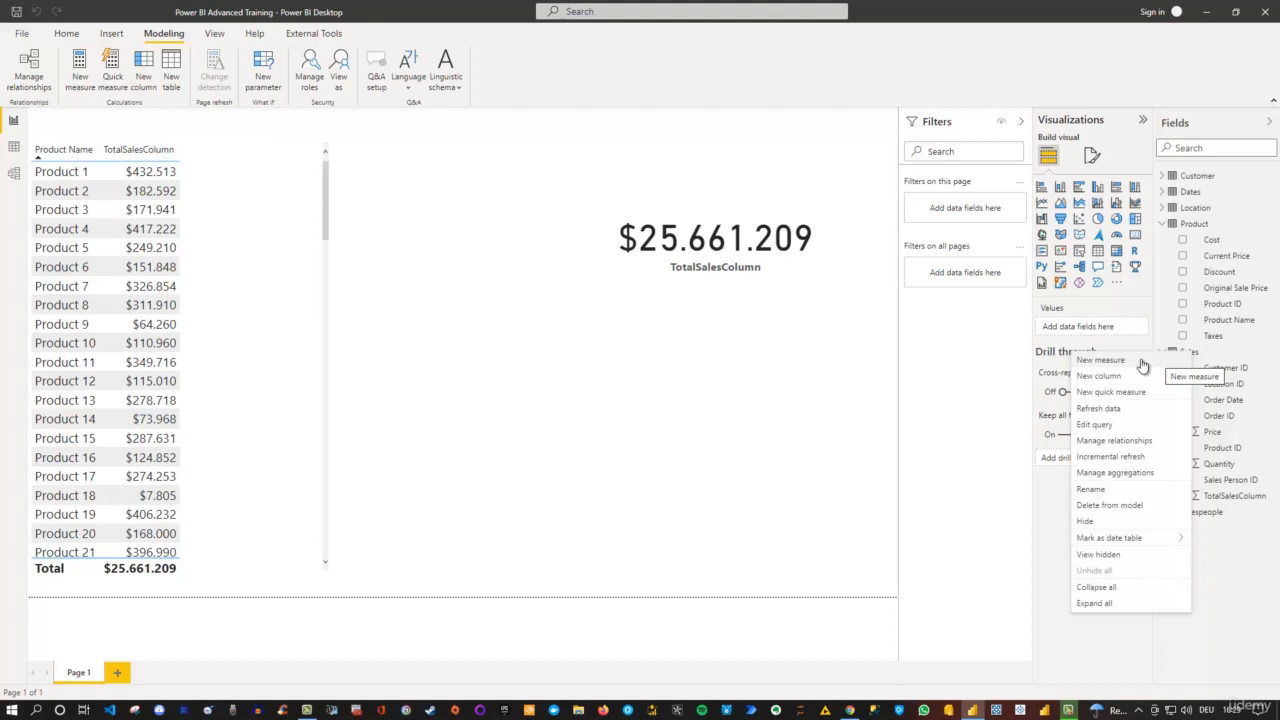
pyautogui.click(1143, 362)
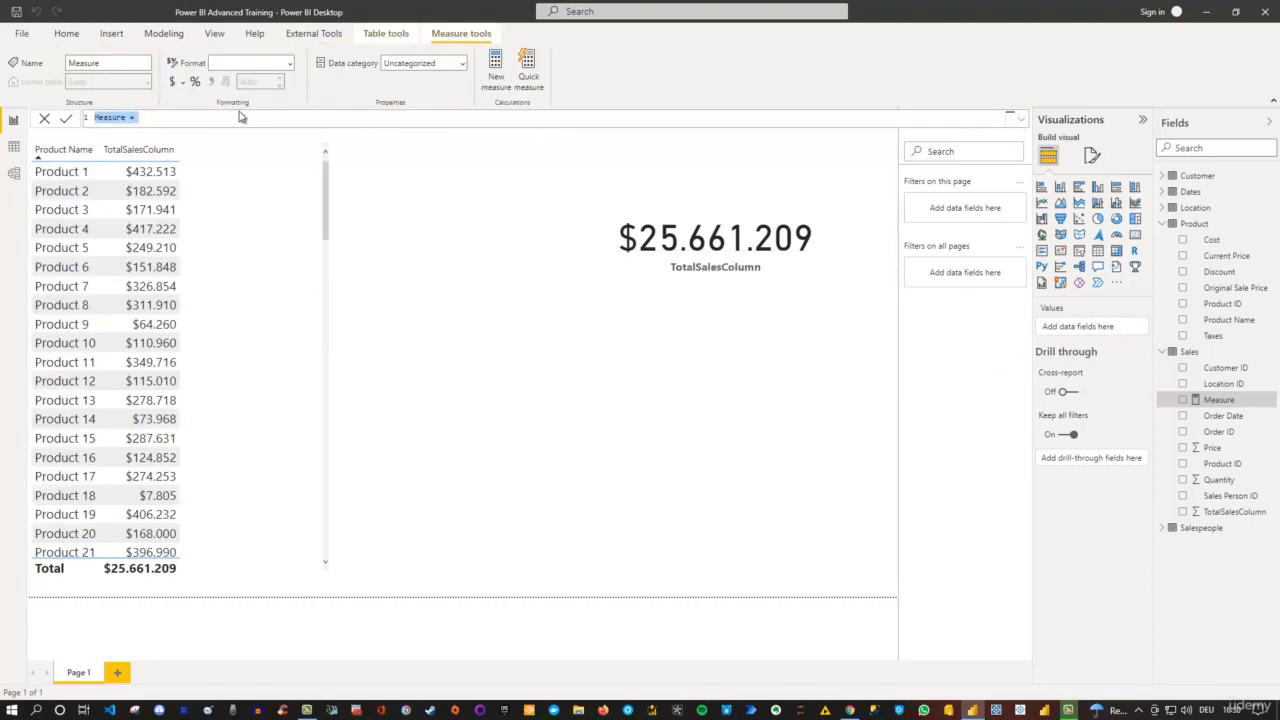
pyautogui.click(1020, 118)
pyautogui.scroll(5, 270, 302)
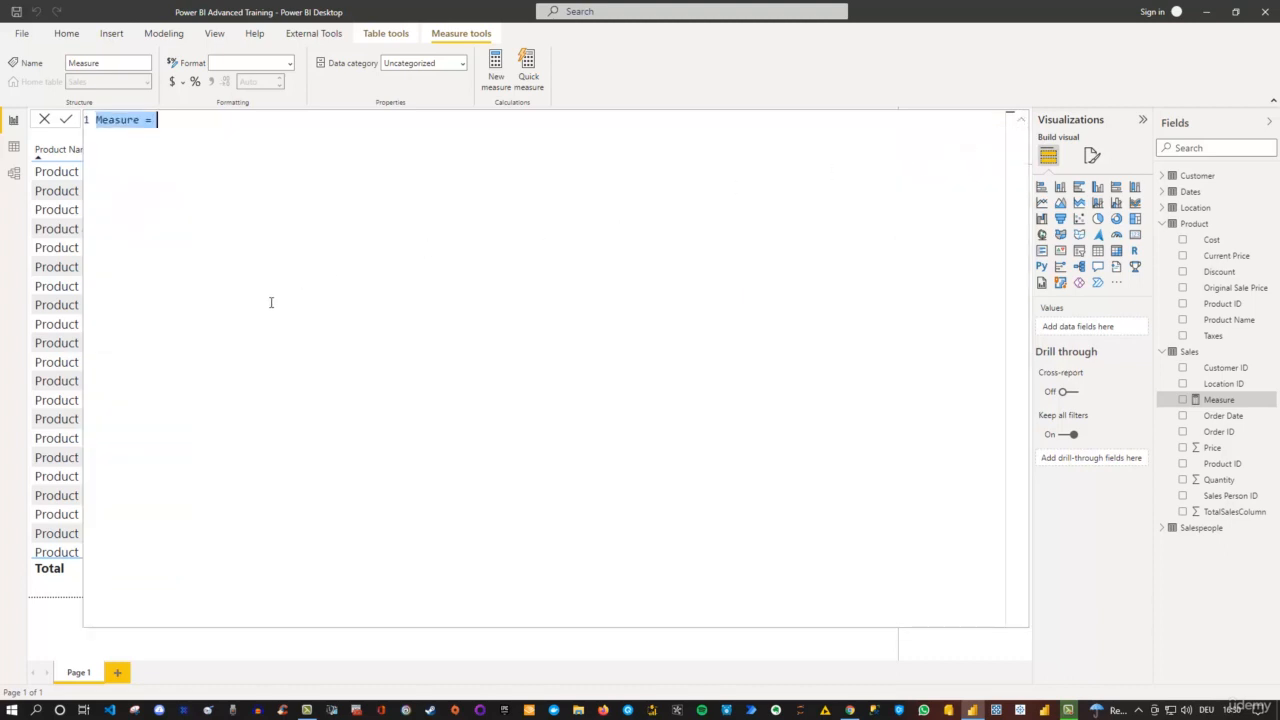
pyautogui.scroll(3, 270, 302)
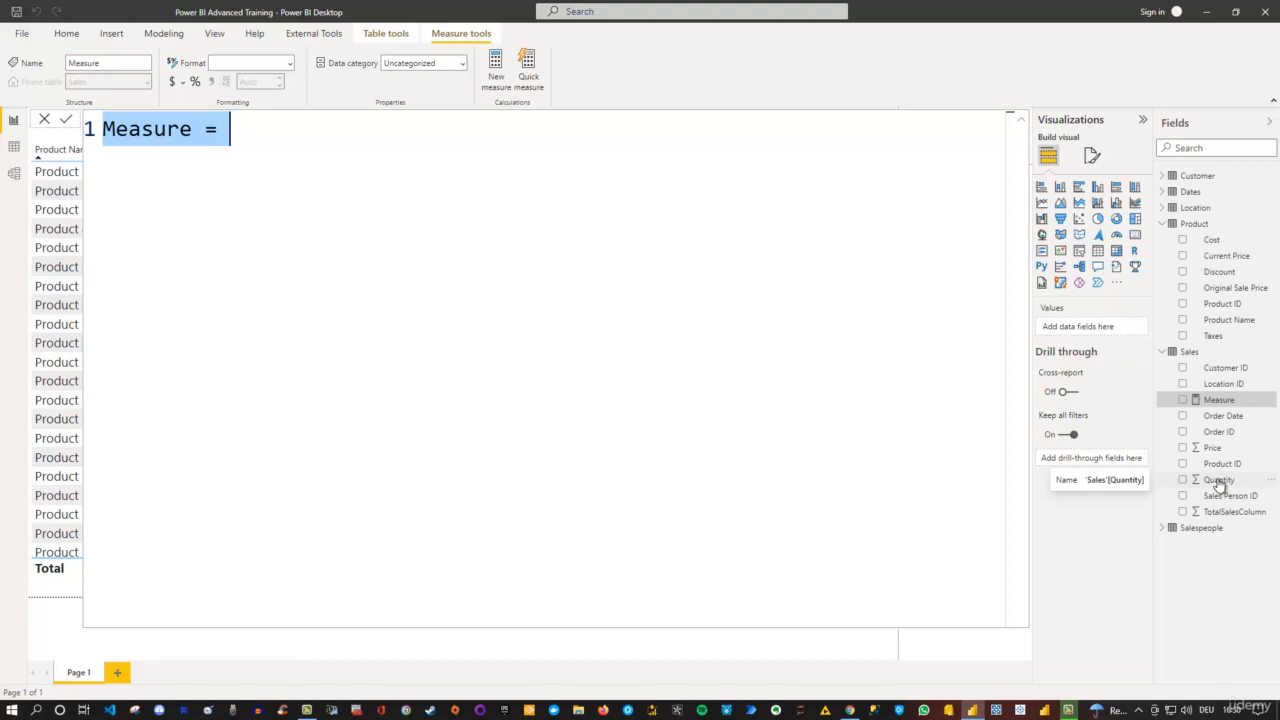
pyautogui.write('Total')
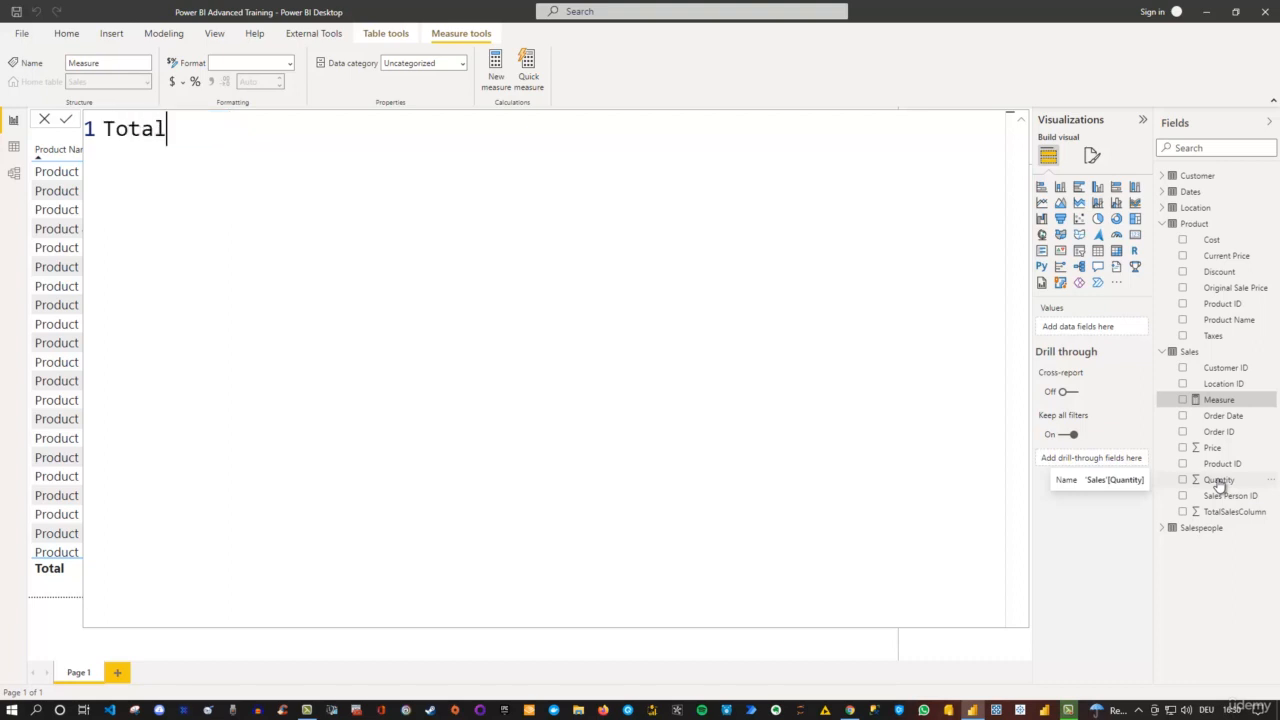
pyautogui.write('Sales =')
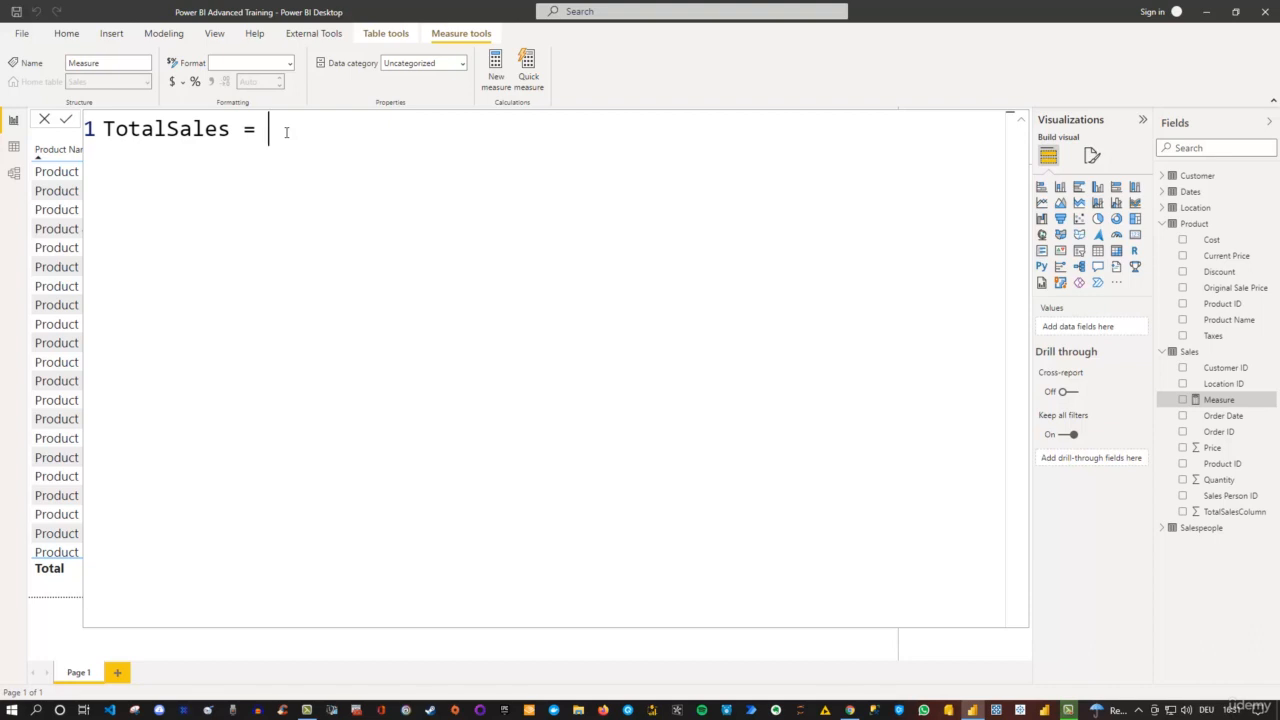
# Begin the TotalSales formula with the SUMX function and give the Sales table as its first argument
pyautogui.write('Su')
pyautogui.write('M')
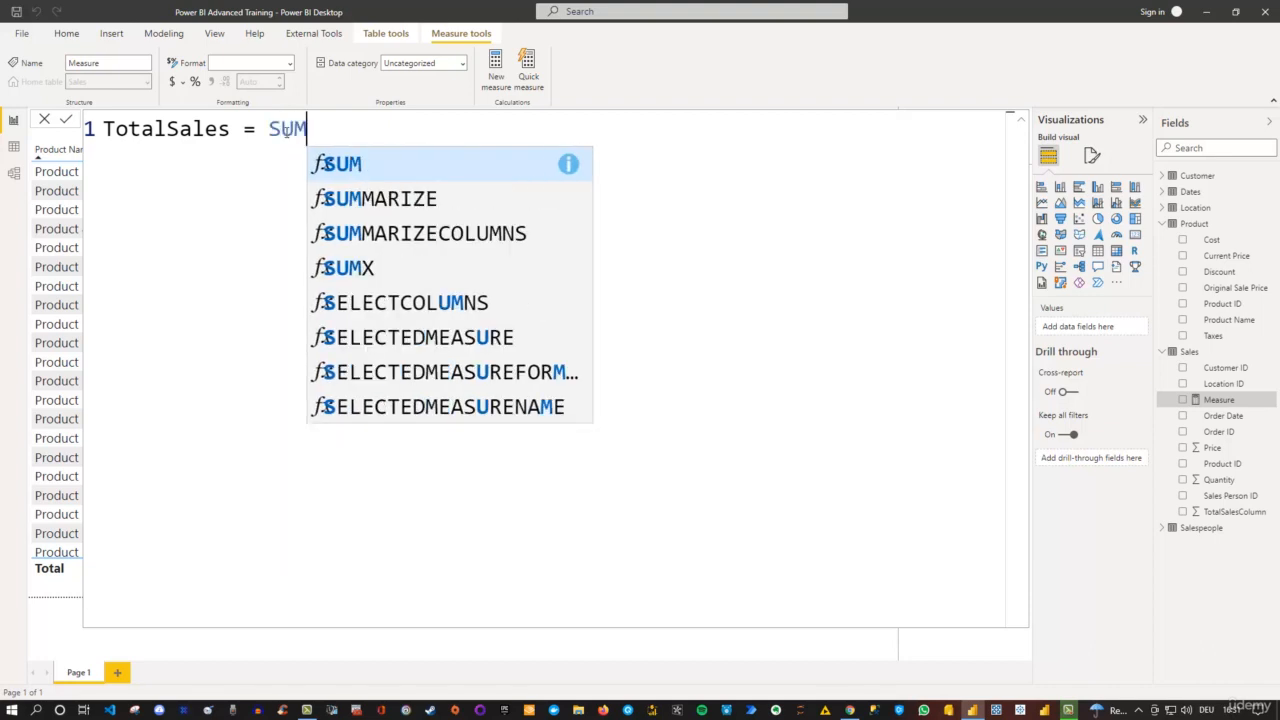
pyautogui.write('X')
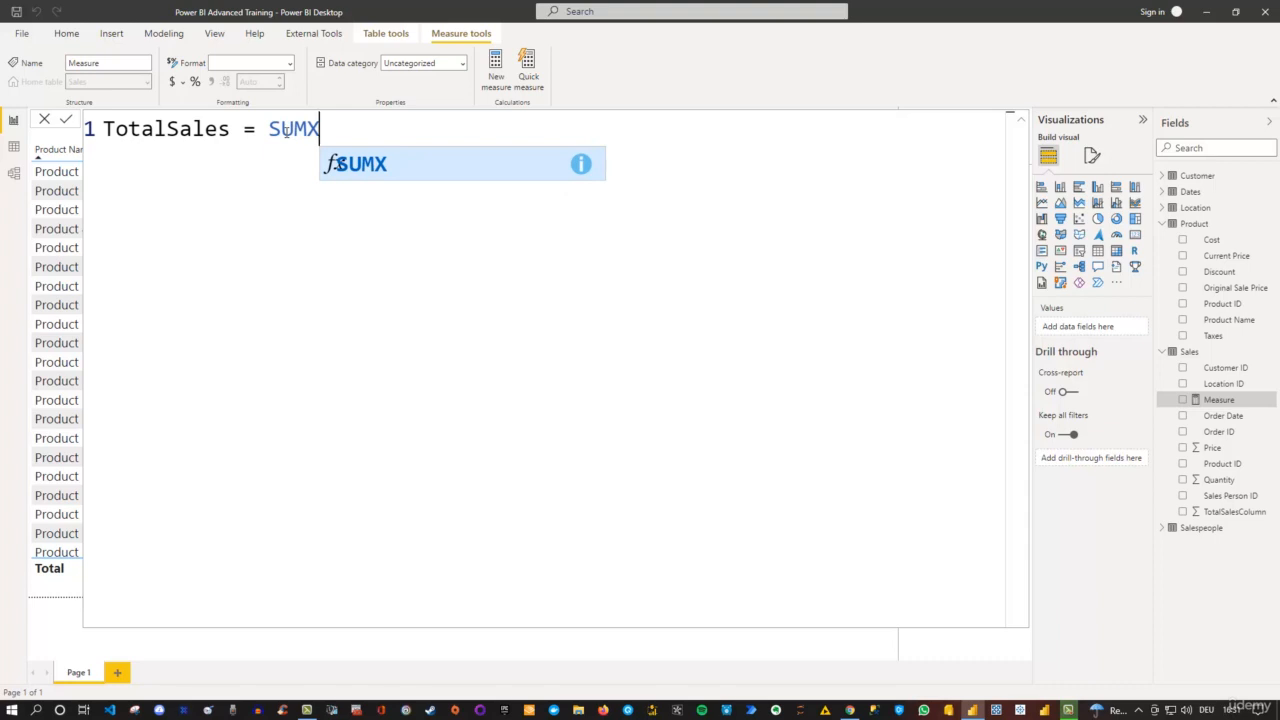
pyautogui.write('(')
pyautogui.press('Escape')
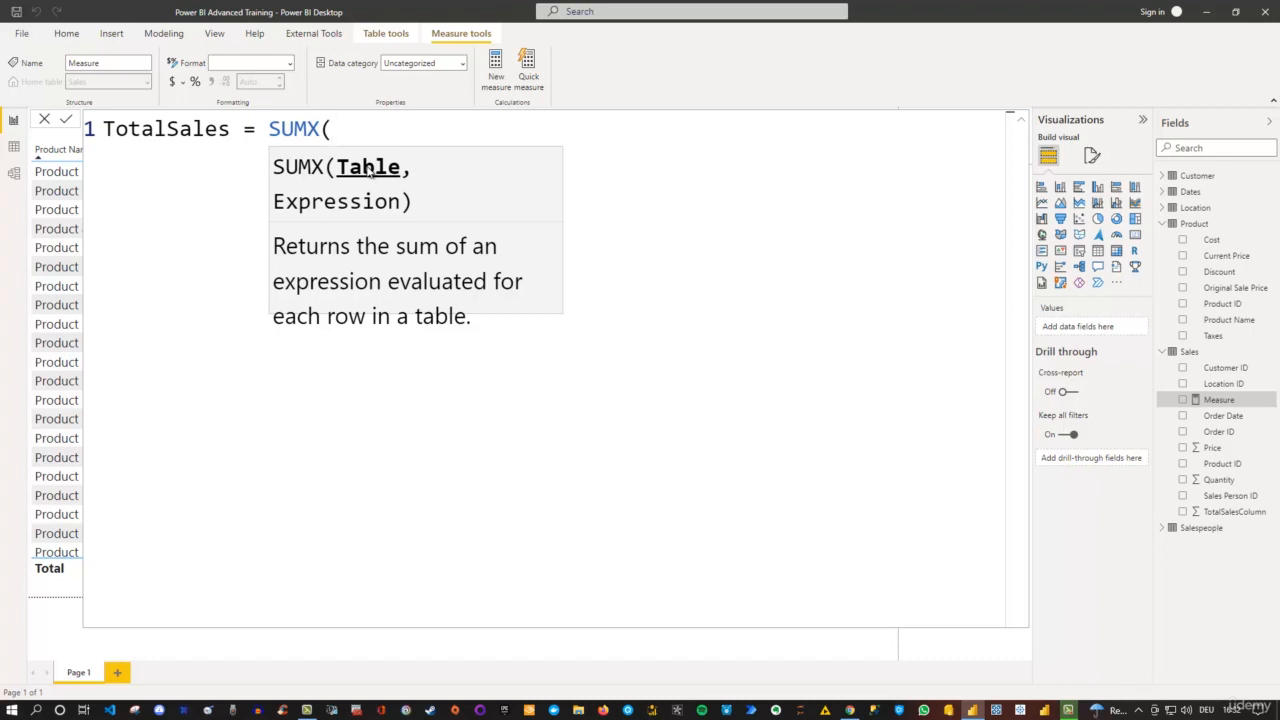
pyautogui.write('S')
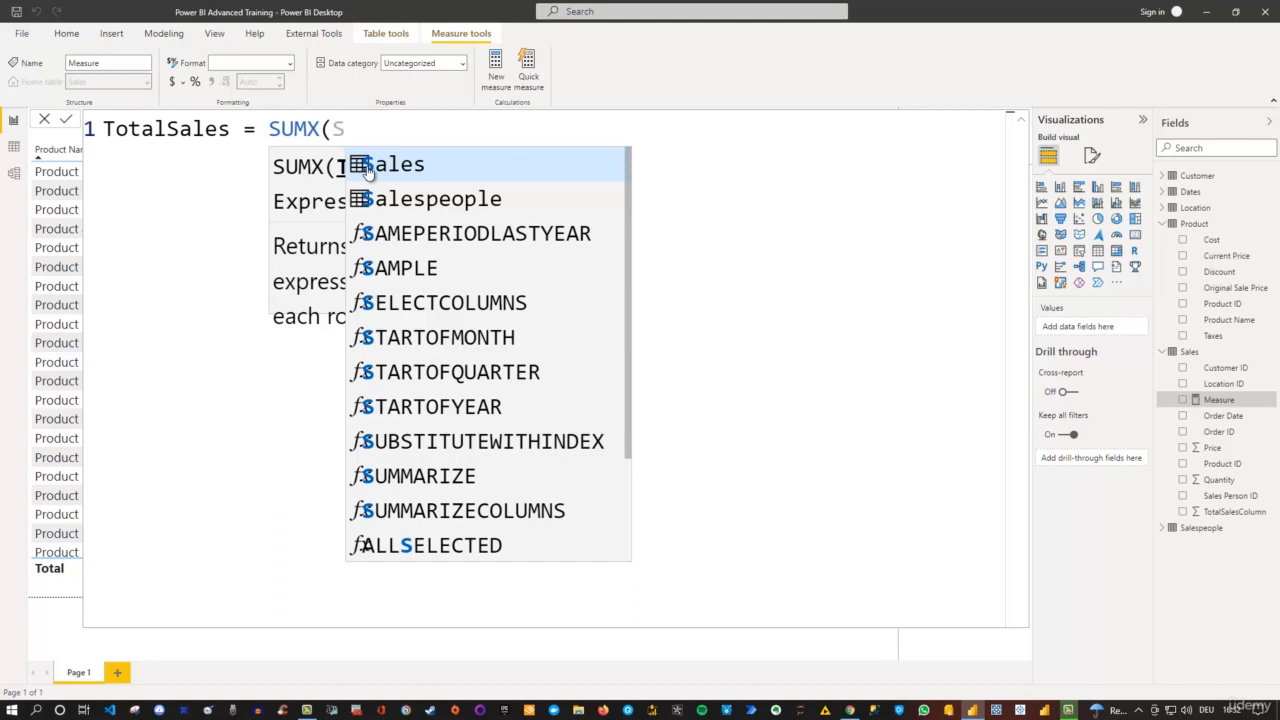
pyautogui.write('ales')
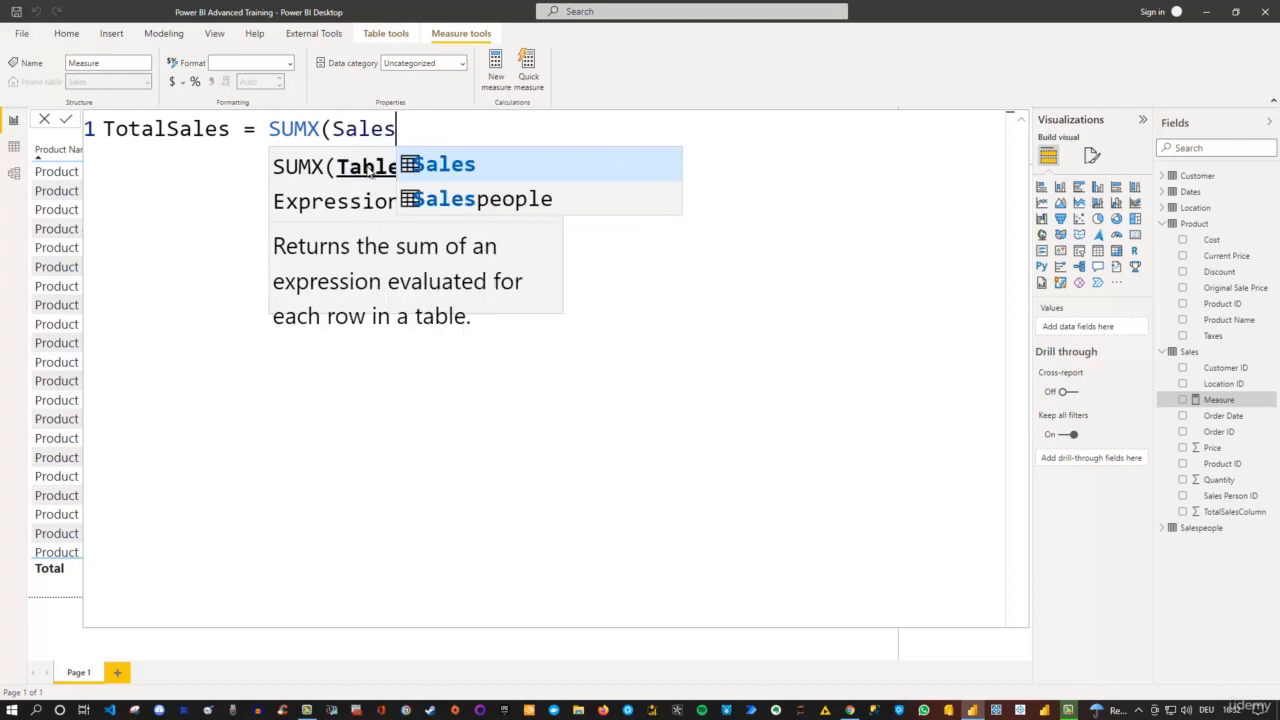
pyautogui.press('Tab')
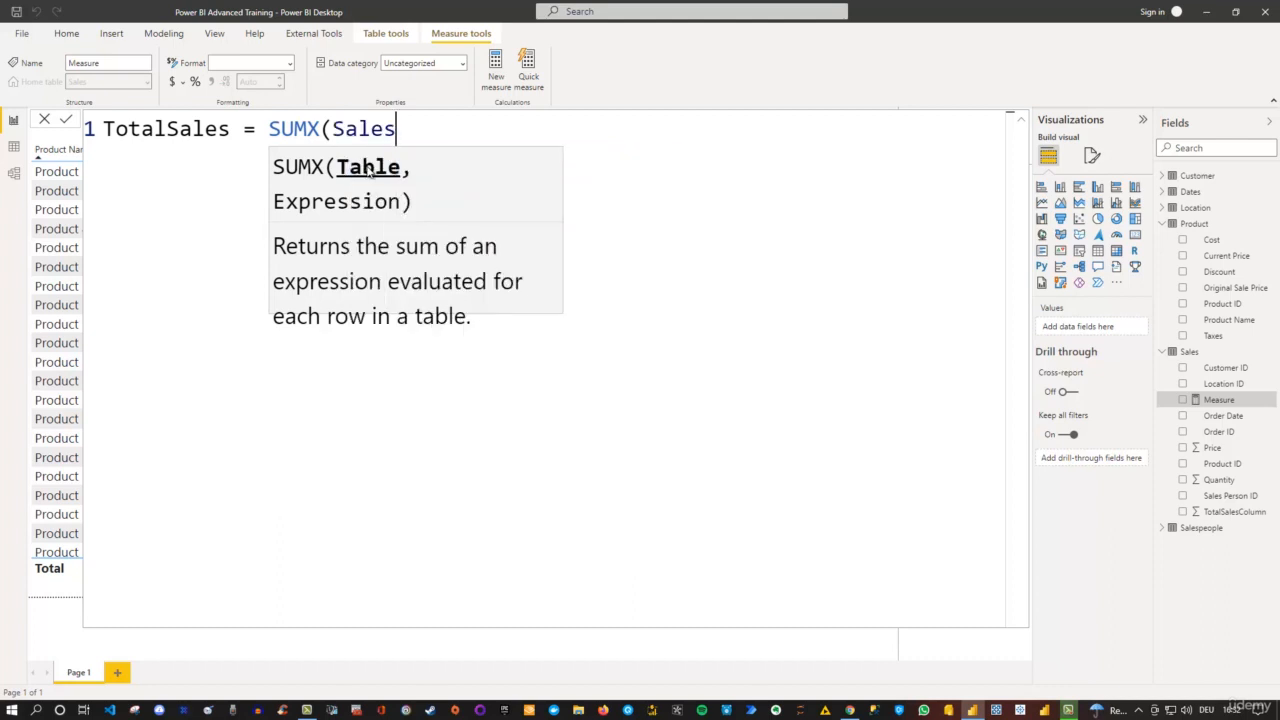
pyautogui.write(',')
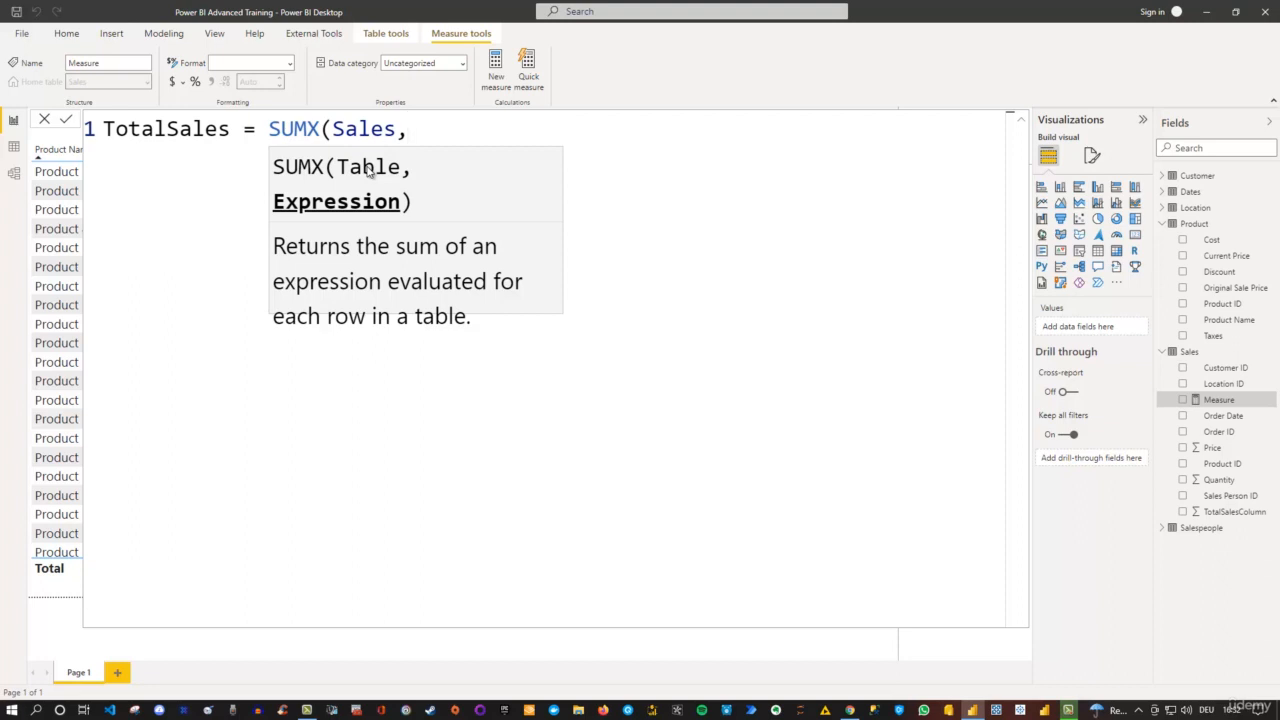
# Complete the SUMX formula with the expression Sales[Quantity]*Sales[Price], and shrink the formula editor and its text to a single line
pyautogui.write('Quan')
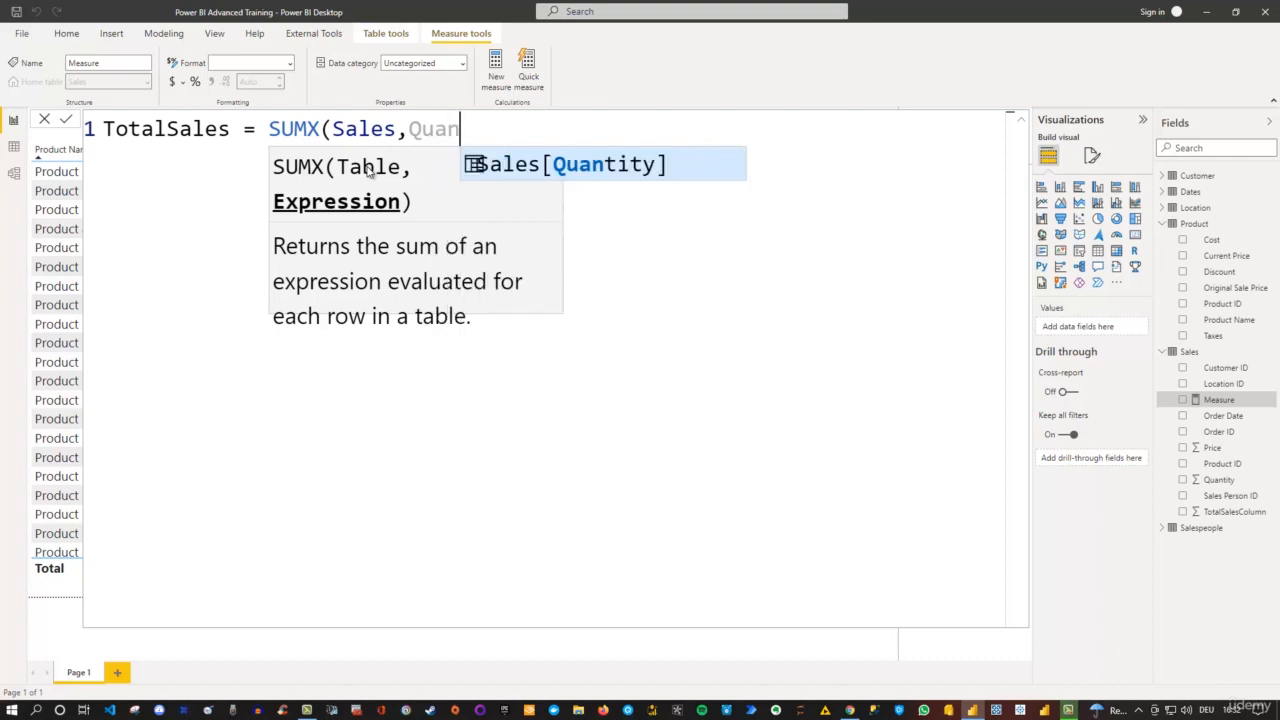
pyautogui.press('Tab')
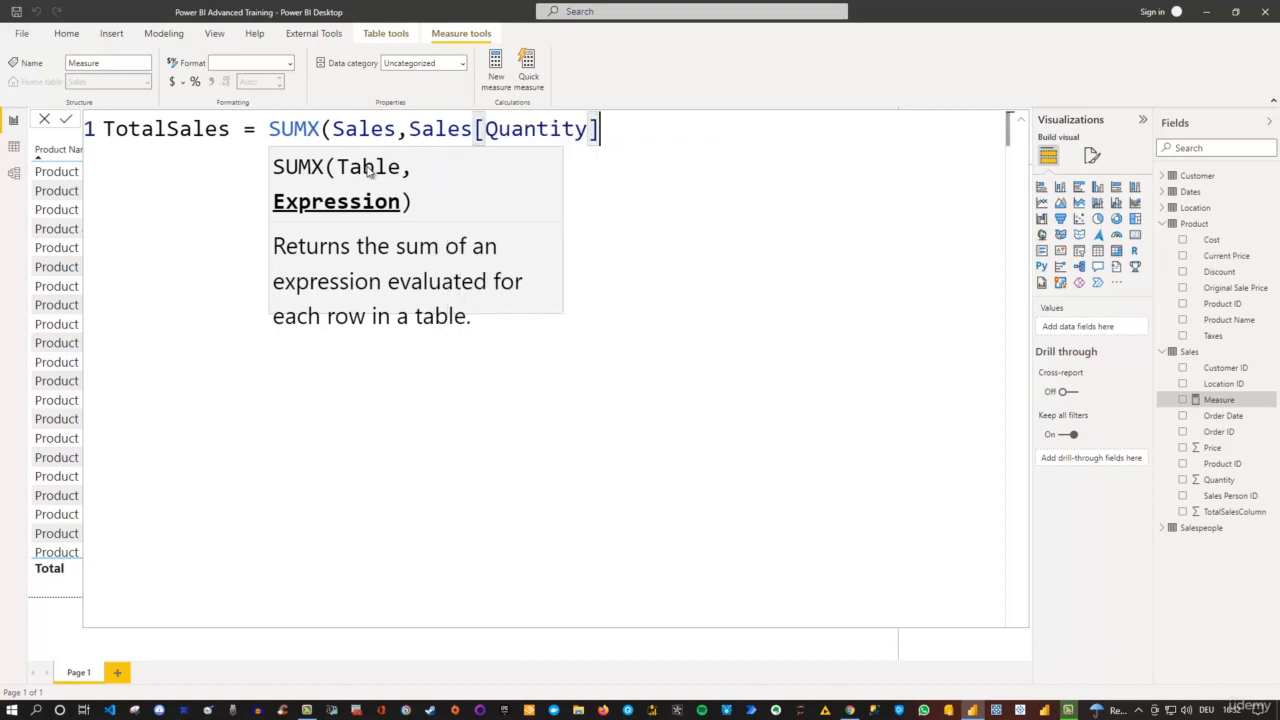
pyautogui.write('*')
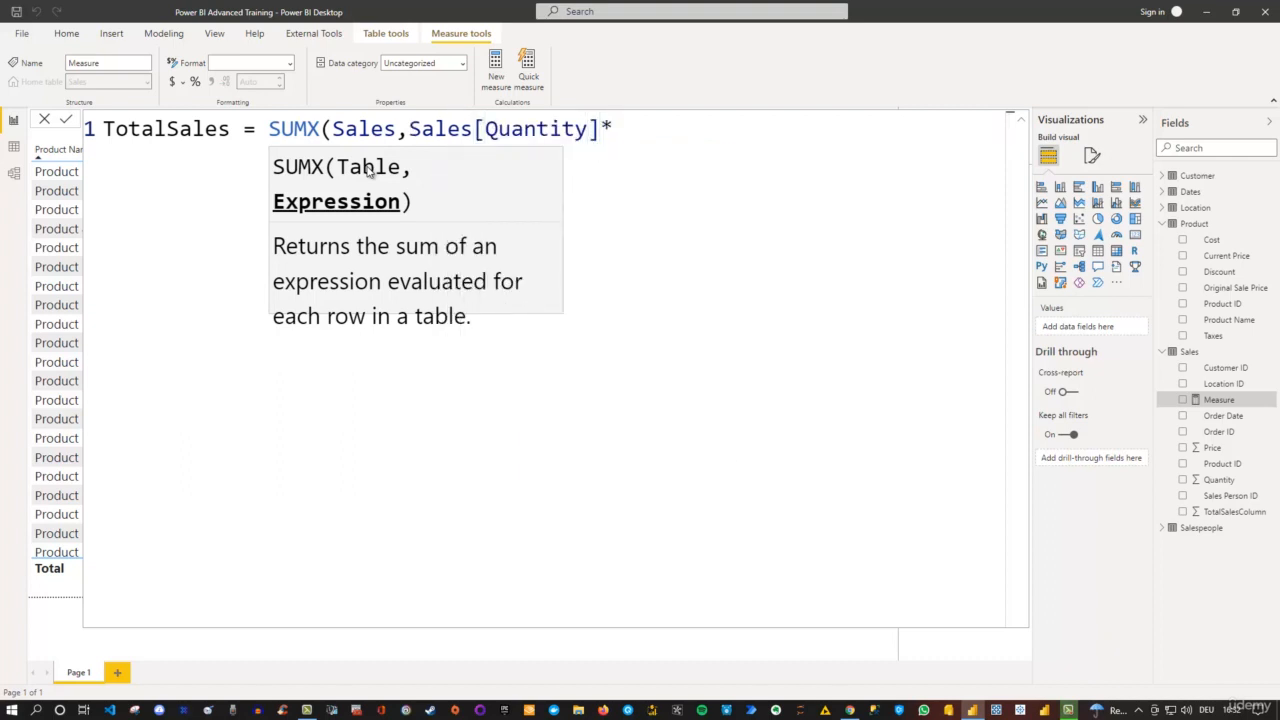
pyautogui.write('P')
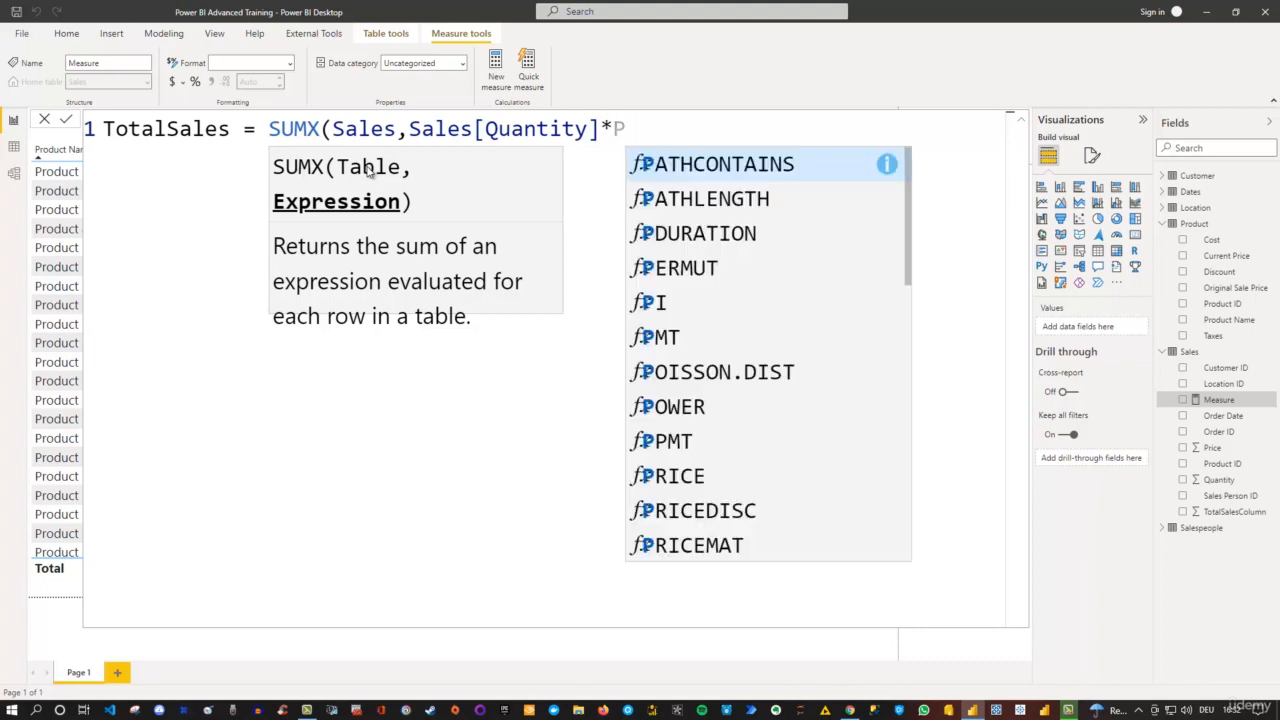
pyautogui.write('rice')
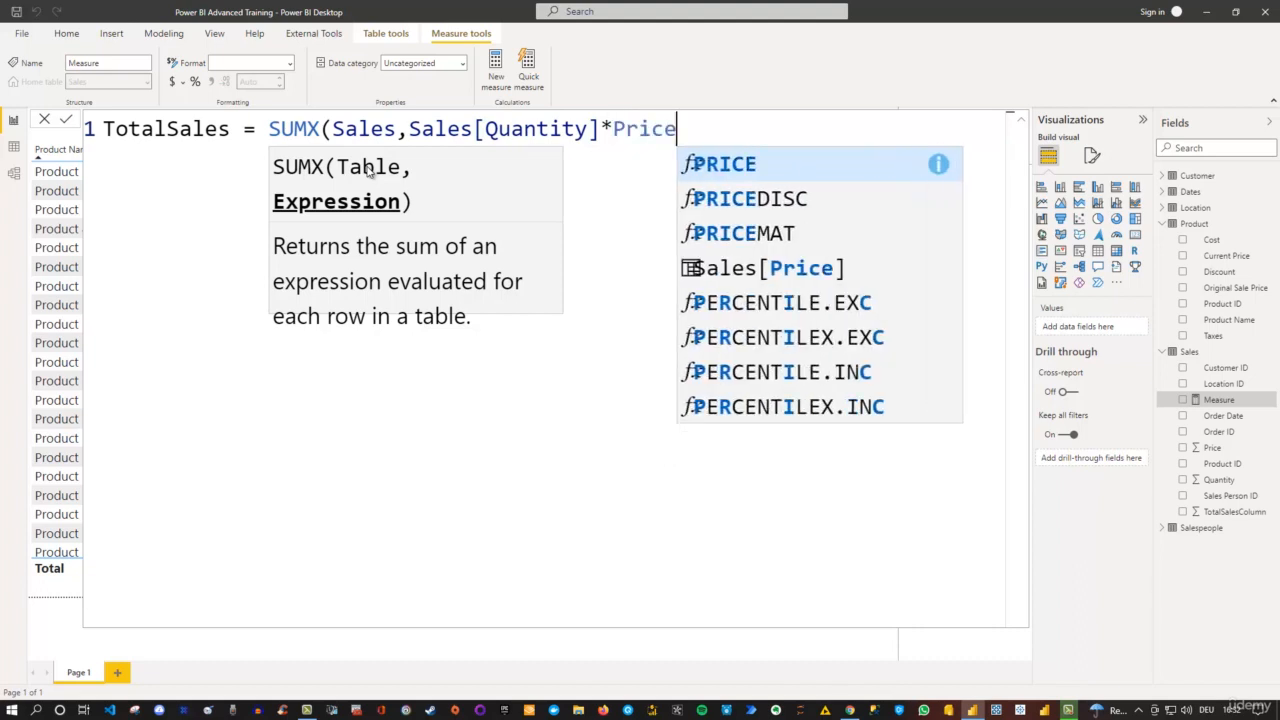
pyautogui.press('Down')
pyautogui.press('Down')
pyautogui.press('Down')
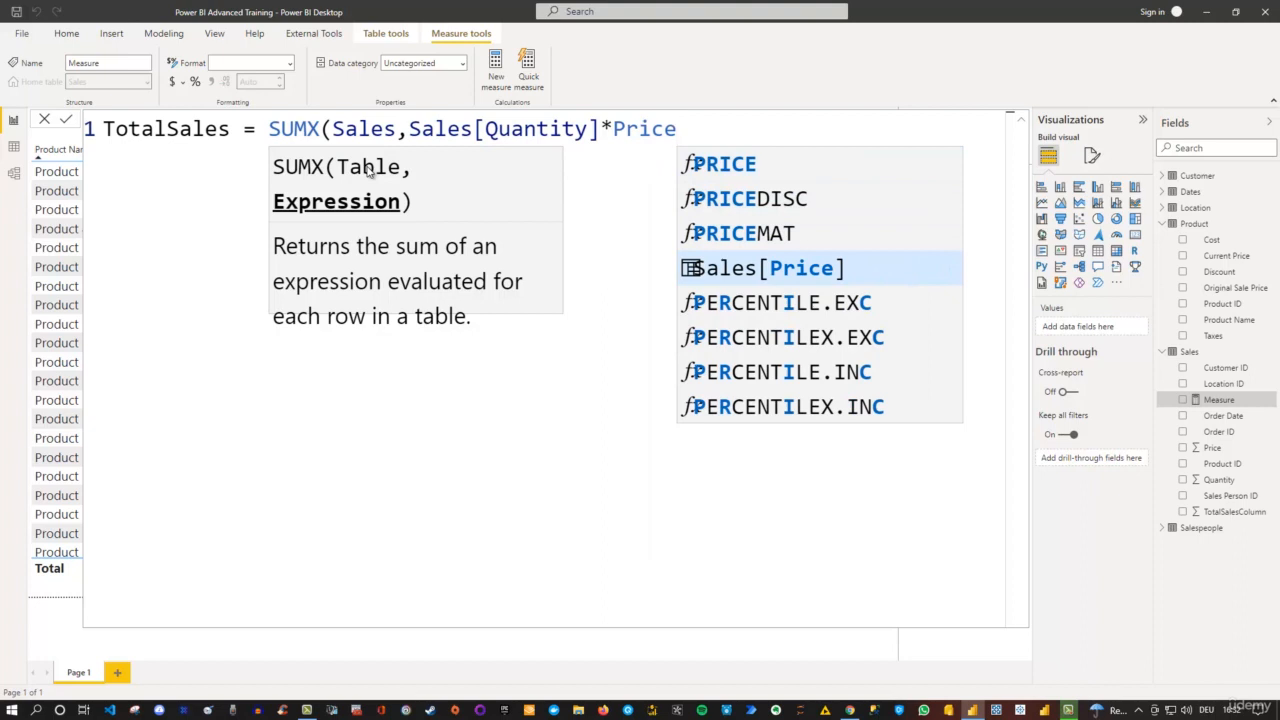
pyautogui.press('Tab')
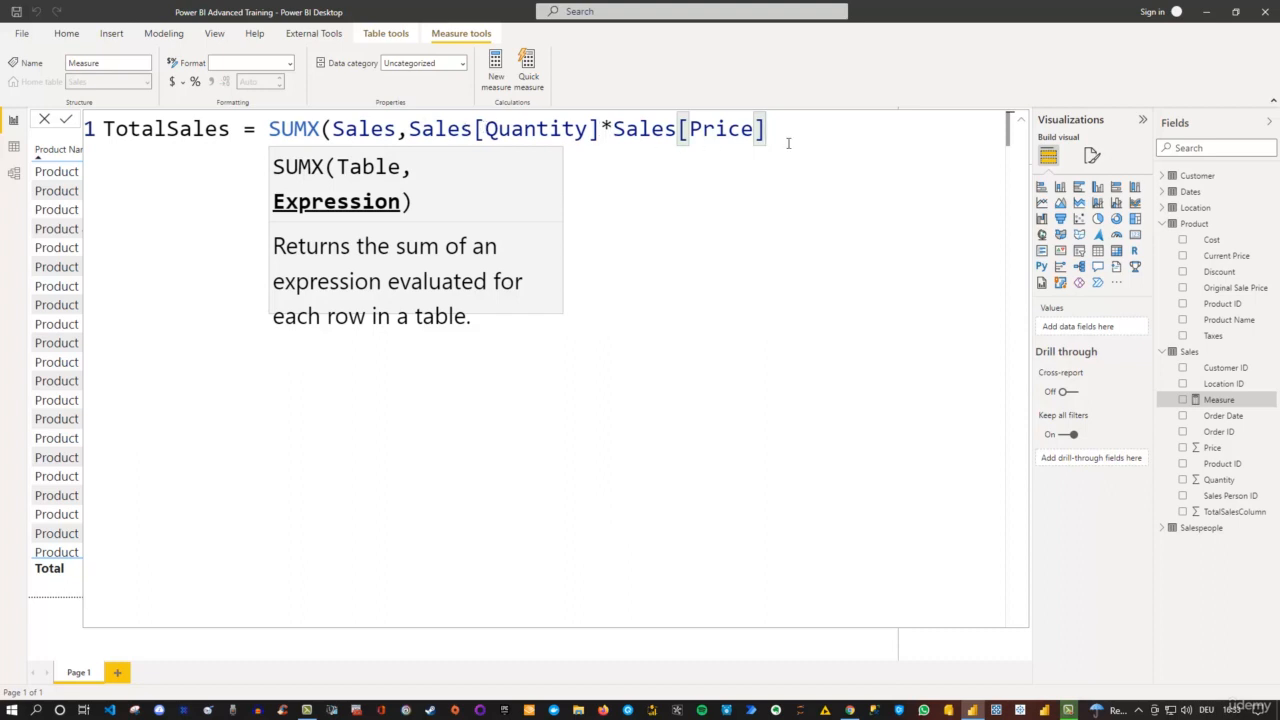
pyautogui.write(')')
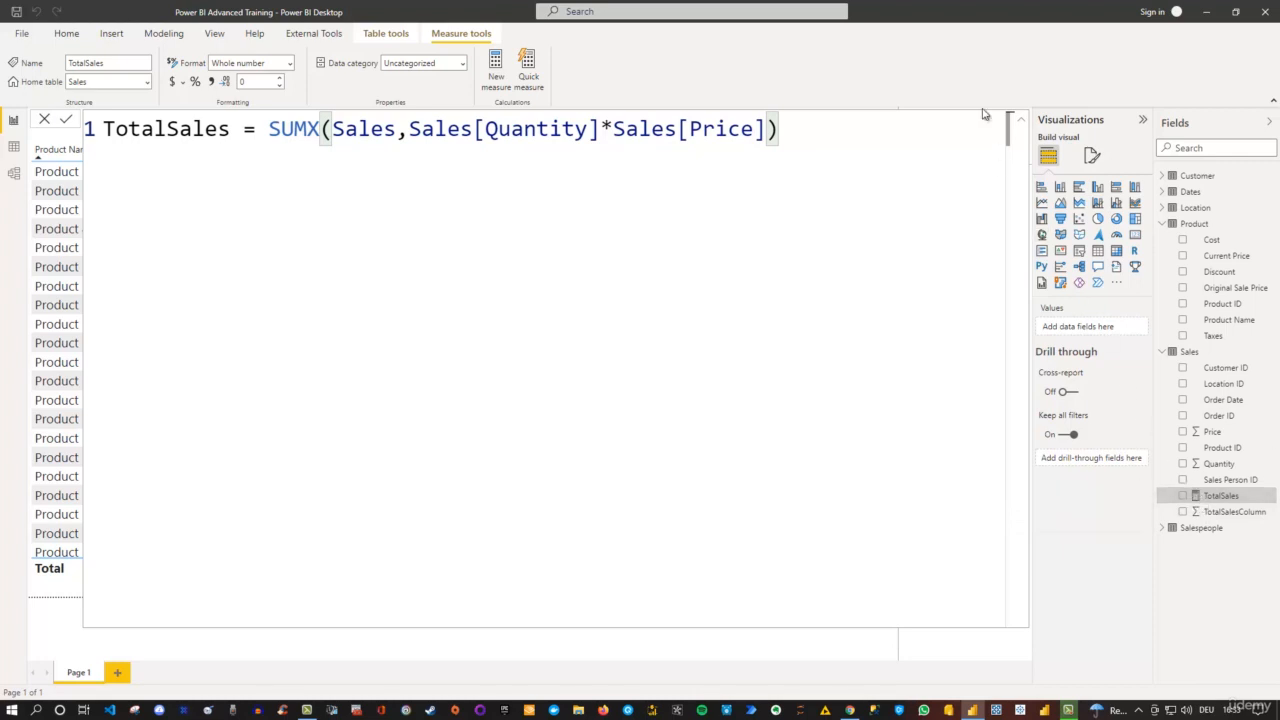
pyautogui.click(1021, 123)
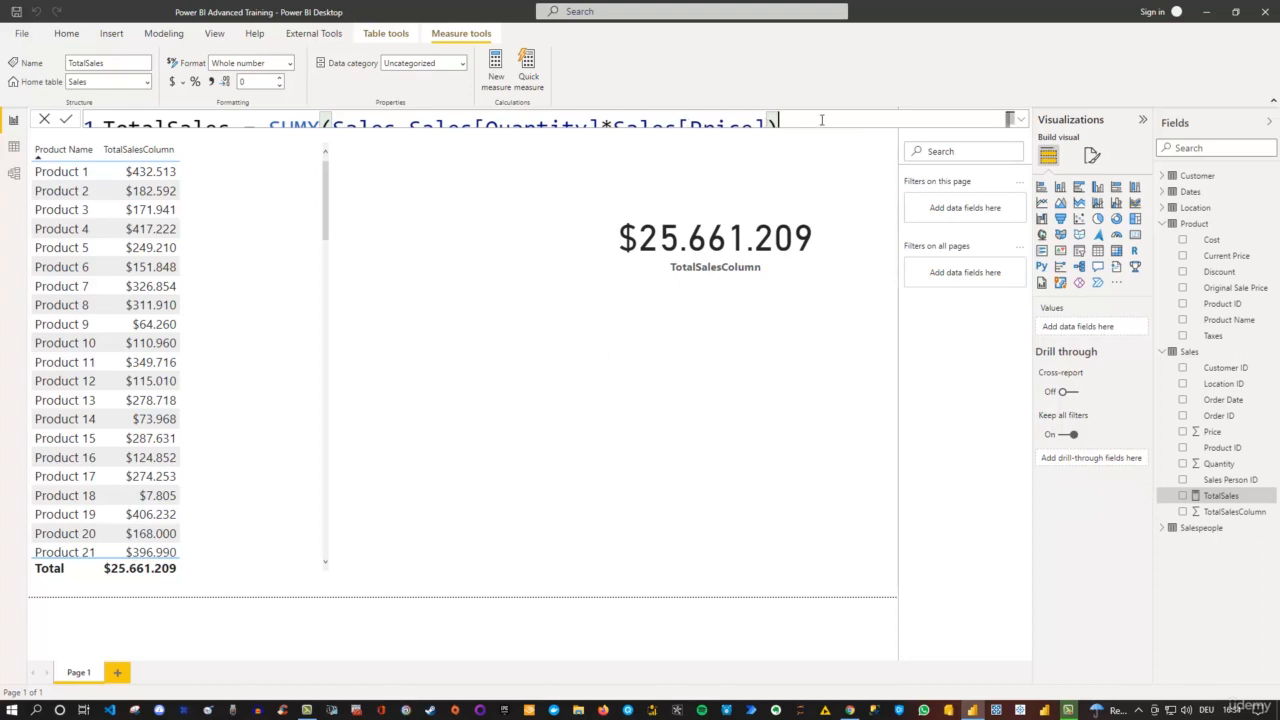
pyautogui.keyDown('ctrl'); pyautogui.scroll(-3, 821, 119); pyautogui.keyUp('ctrl')
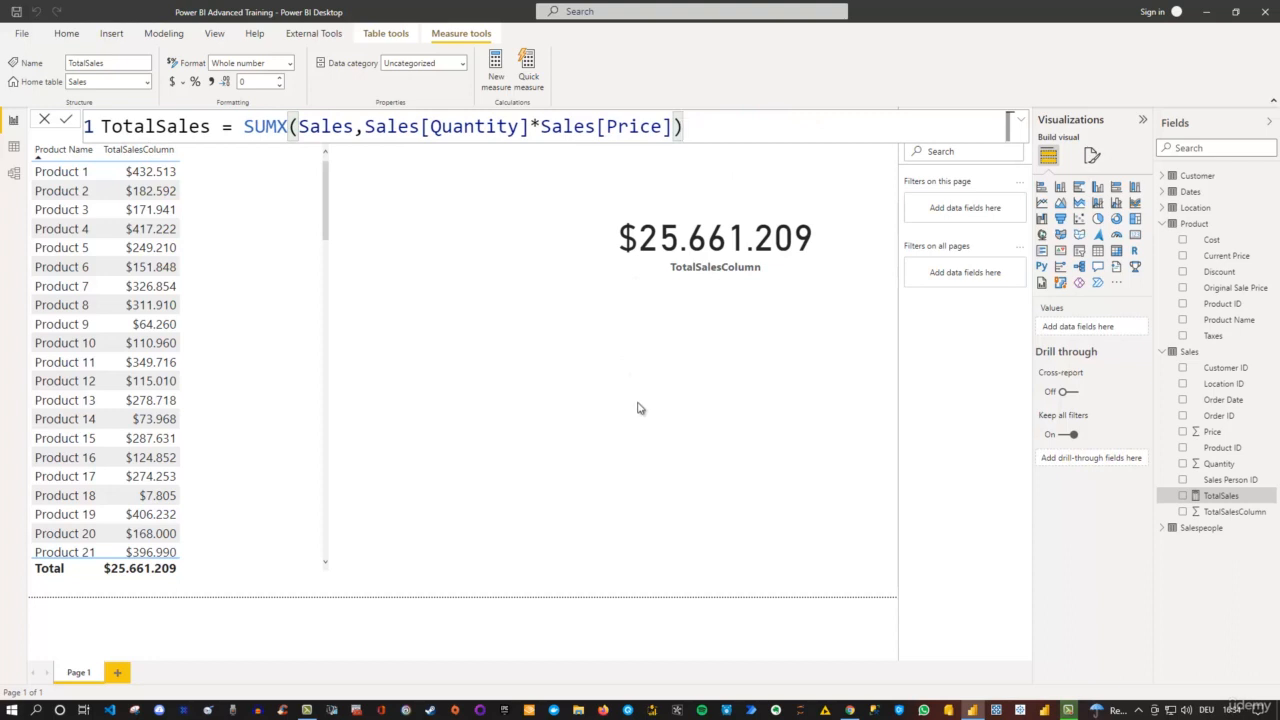
# Add a new card visual to the report page showing the TotalSales measure
pyautogui.click(733, 400)
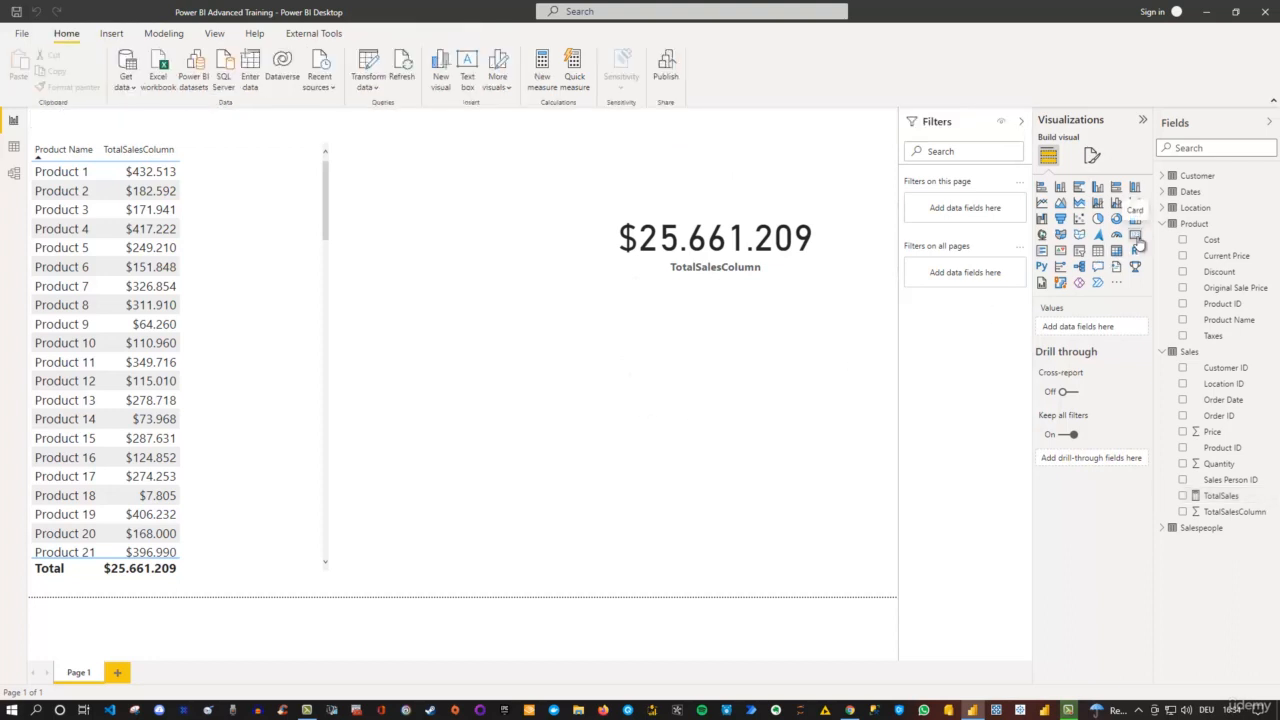
pyautogui.click(1136, 238)
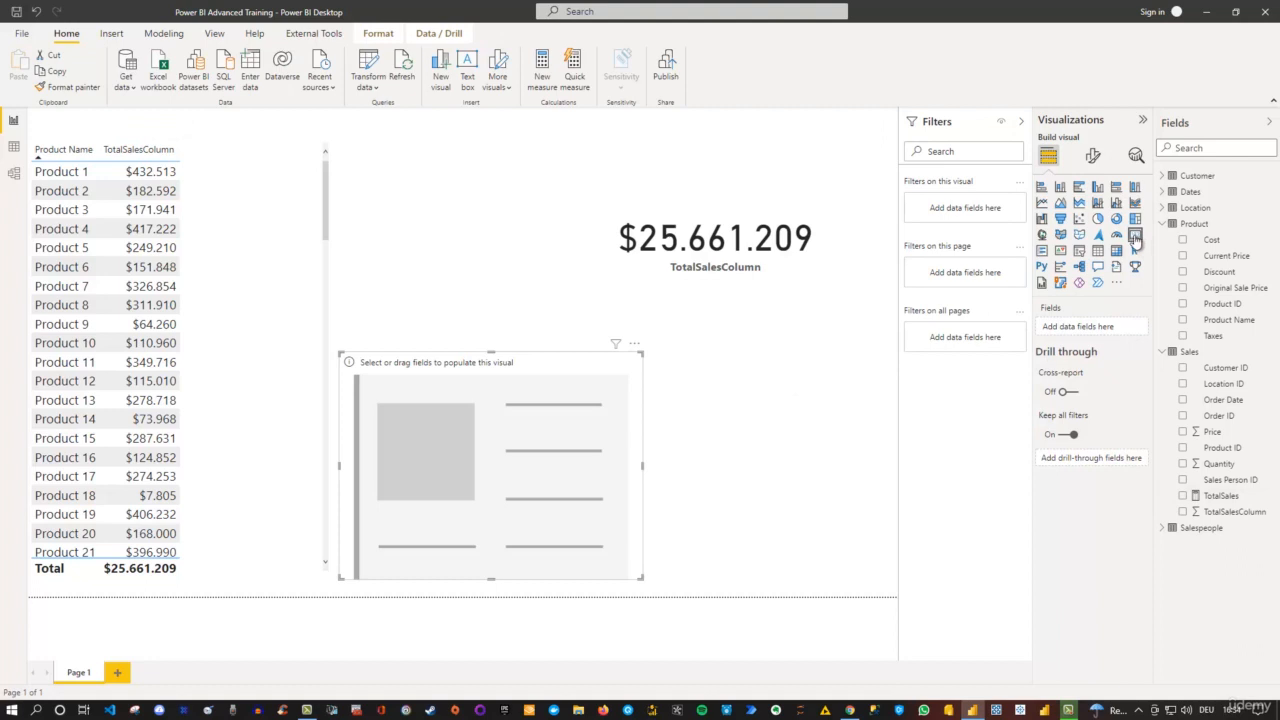
pyautogui.click(1183, 496)
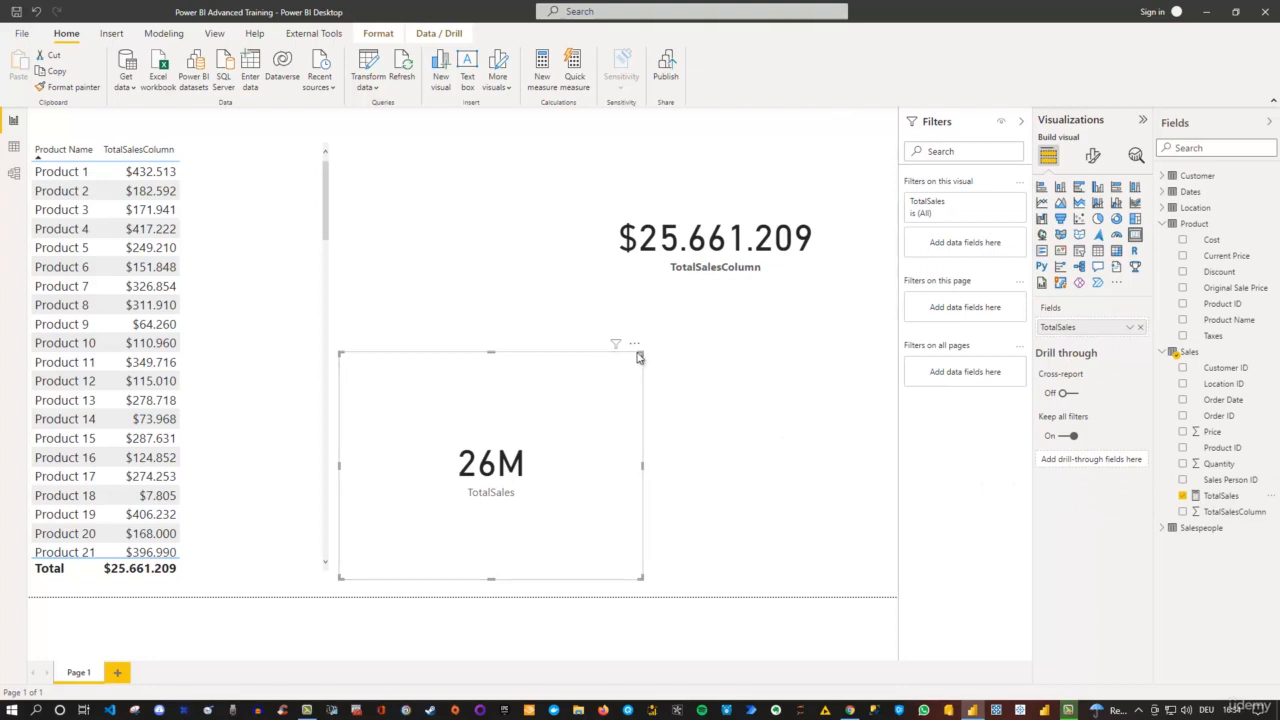
# Format the TotalSales measure as currency and set the display units of its card's callout value to None
pyautogui.click(1220, 496)
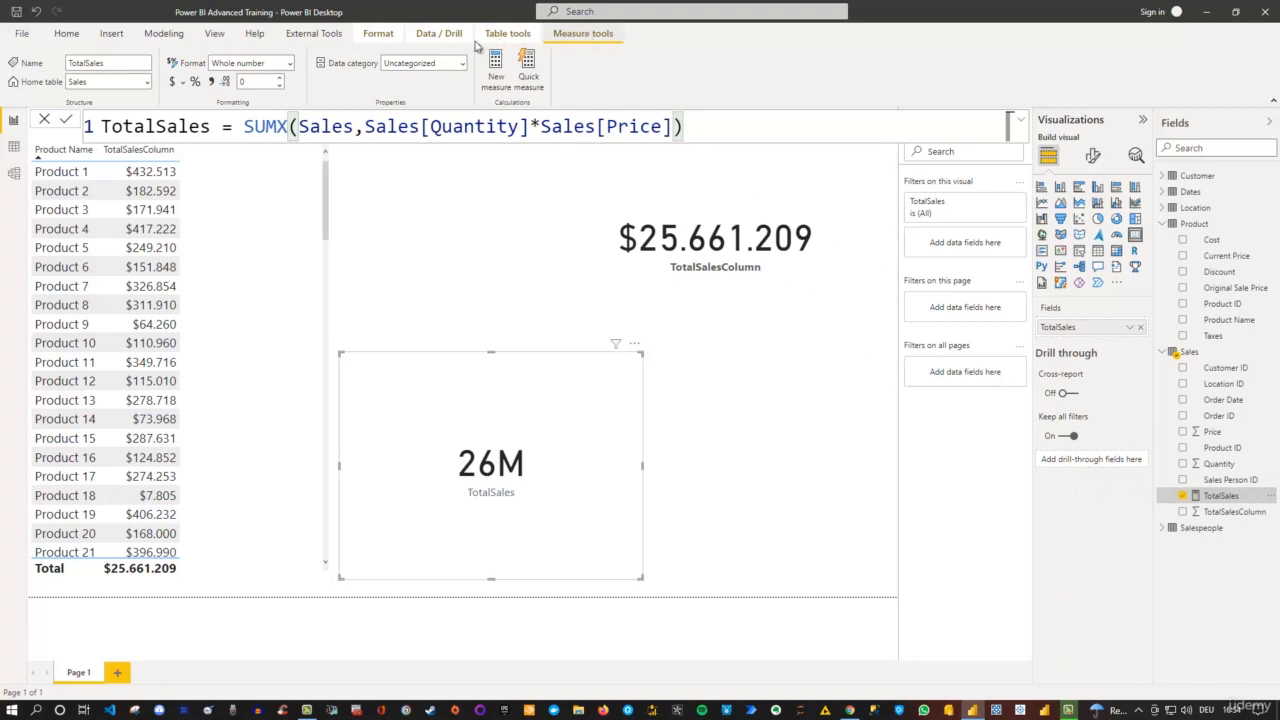
pyautogui.click(173, 86)
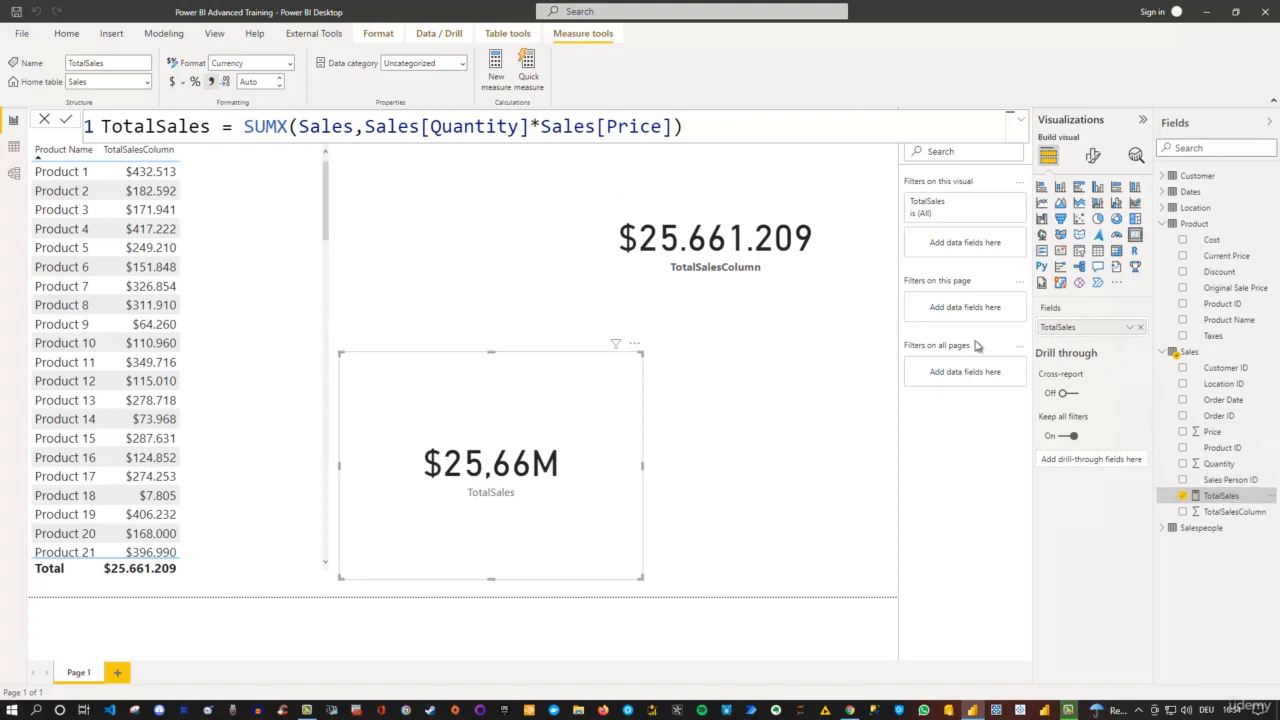
pyautogui.click(1093, 158)
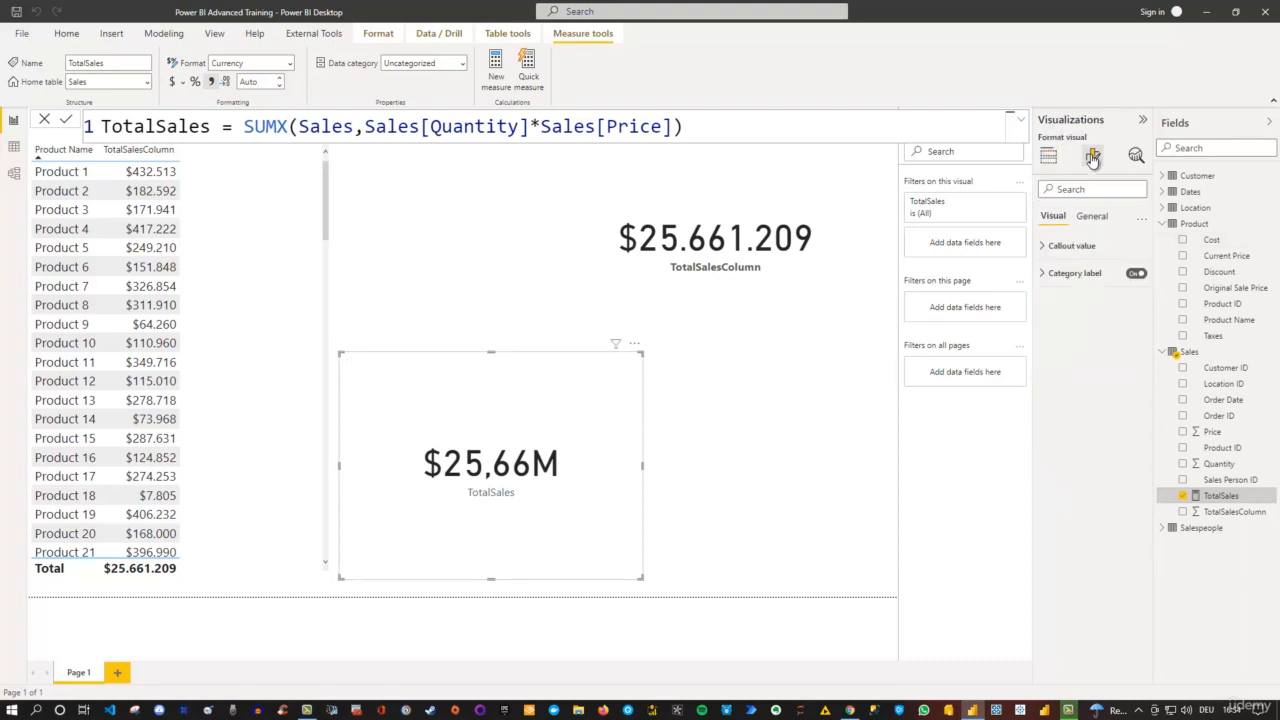
pyautogui.click(1046, 247)
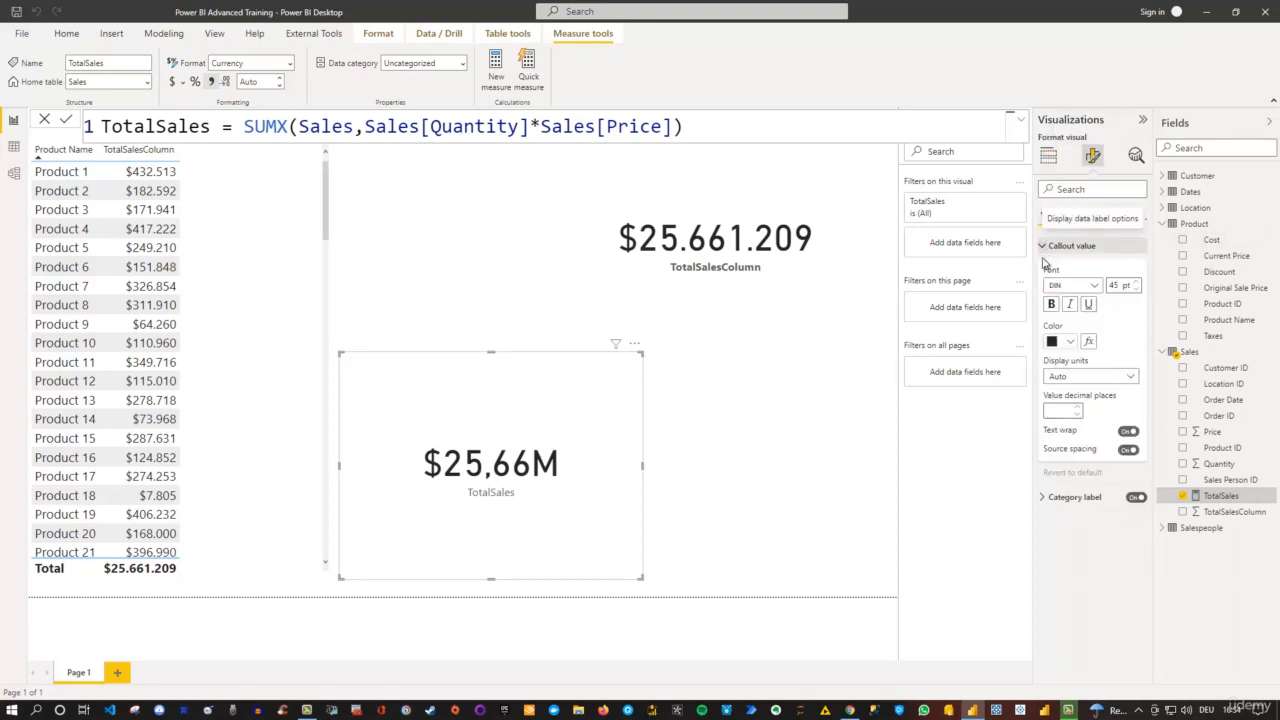
pyautogui.click(1112, 379)
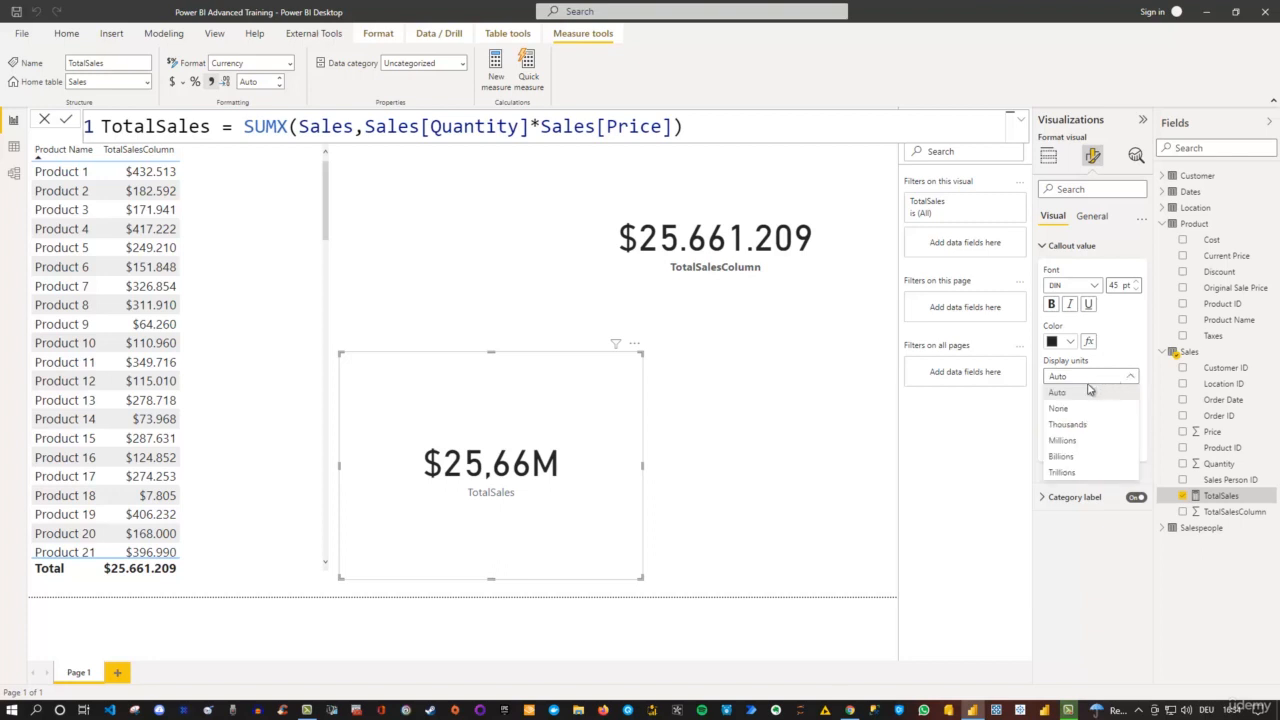
pyautogui.click(1060, 408)
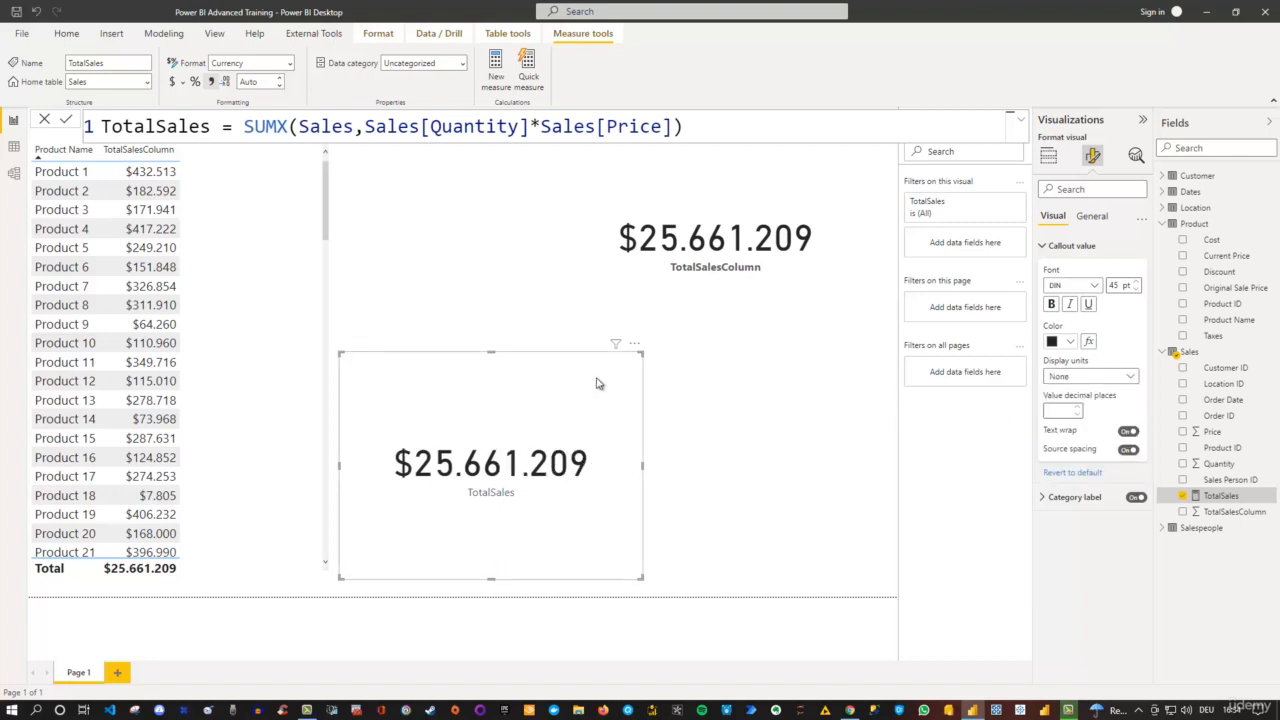
# Move the TotalSales card directly below the TotalSalesColumn card and make its category label bold
pyautogui.moveTo(623, 346); pyautogui.dragTo(866, 364)
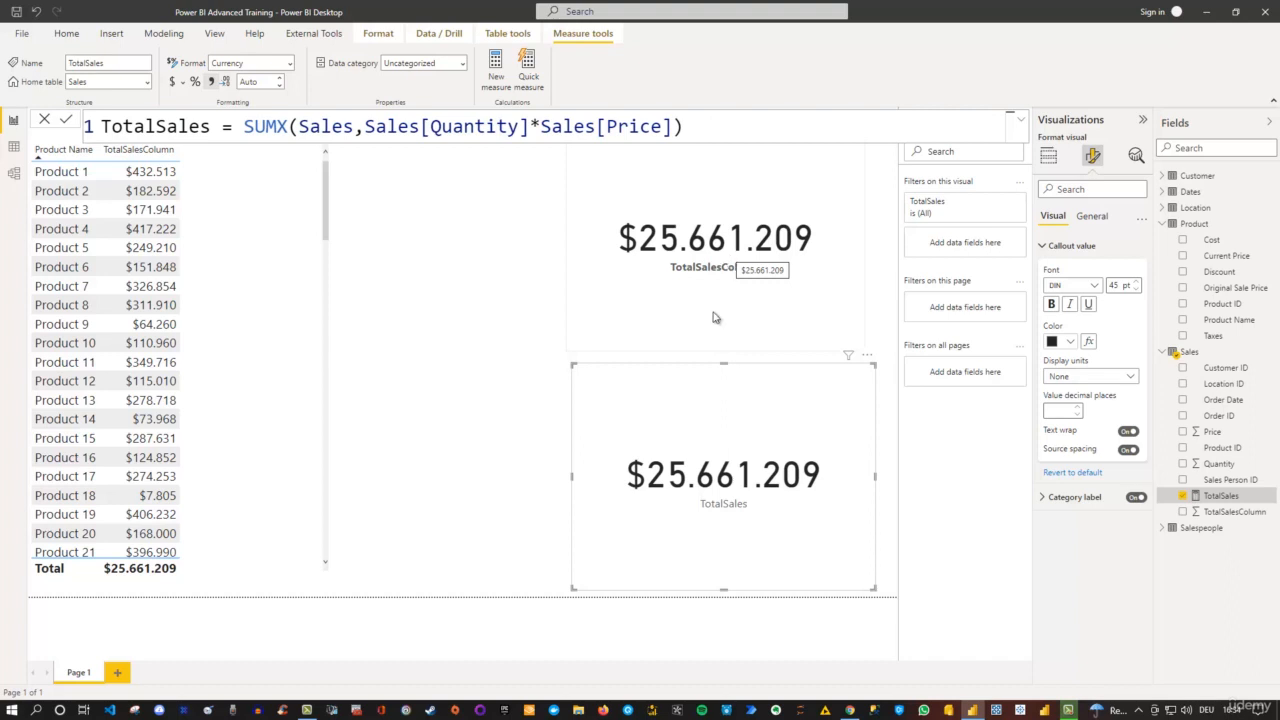
pyautogui.click(1042, 498)
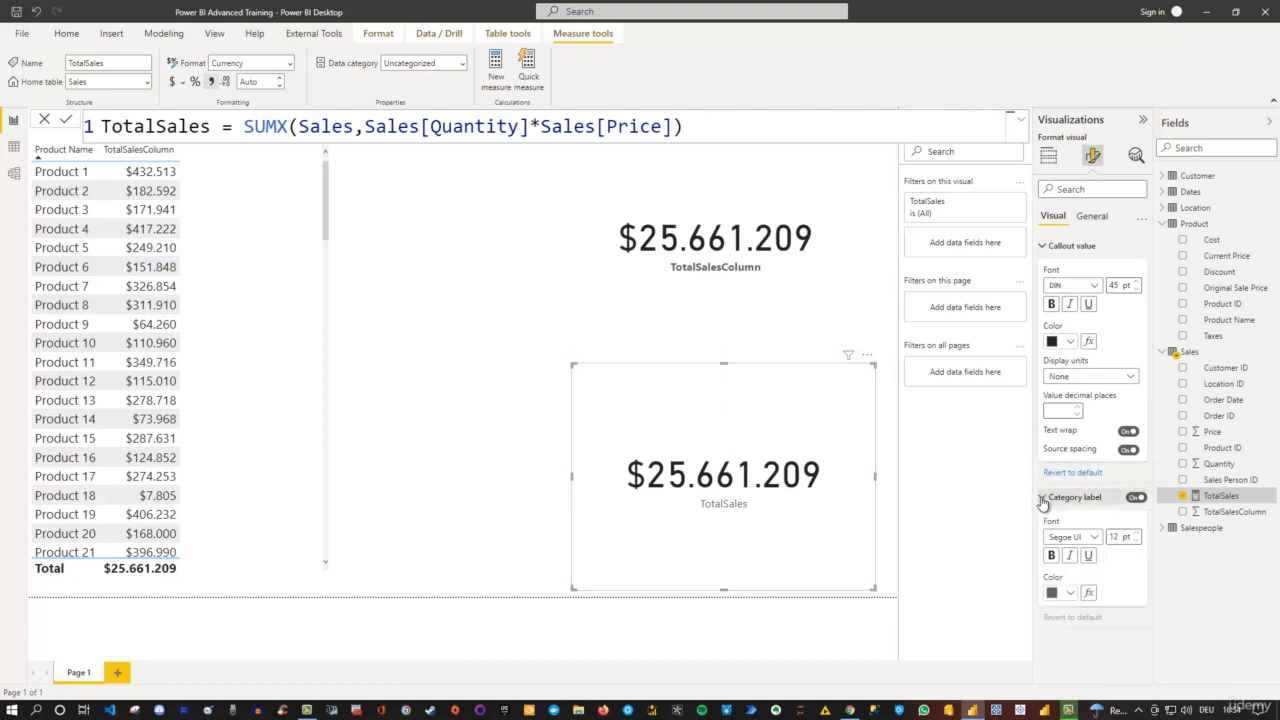
pyautogui.click(1051, 555)
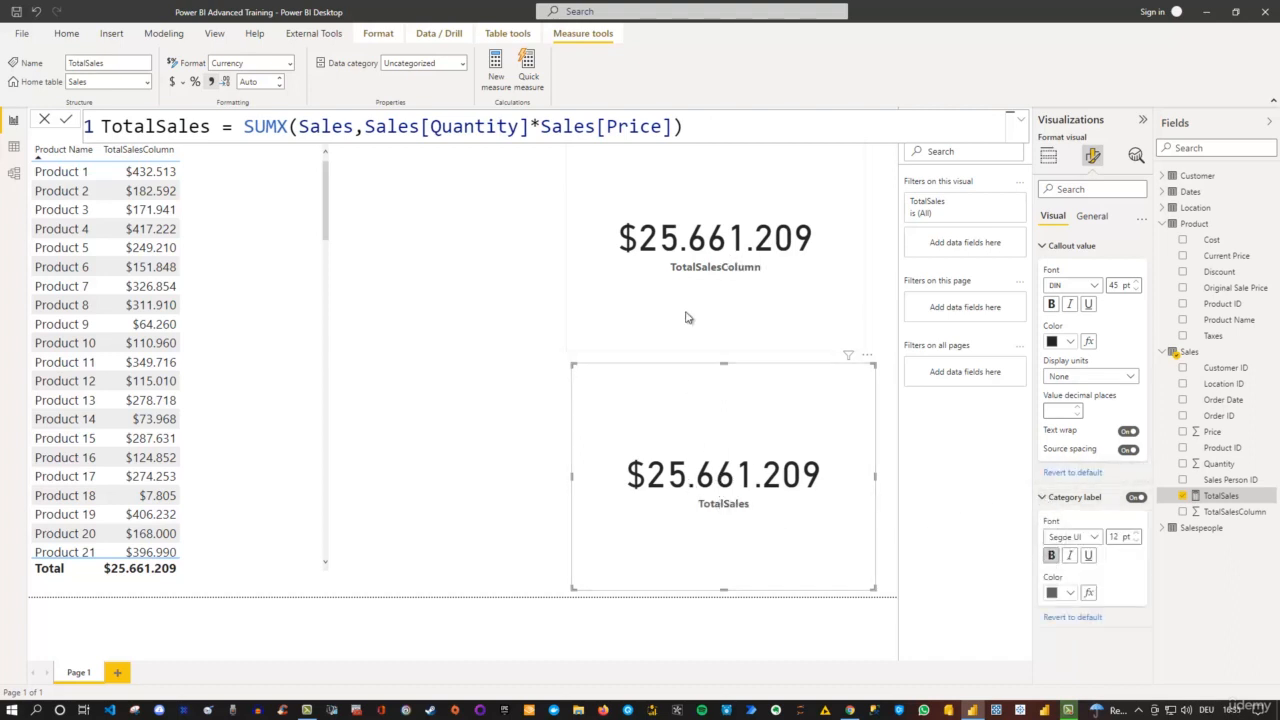
pyautogui.click(588, 298)
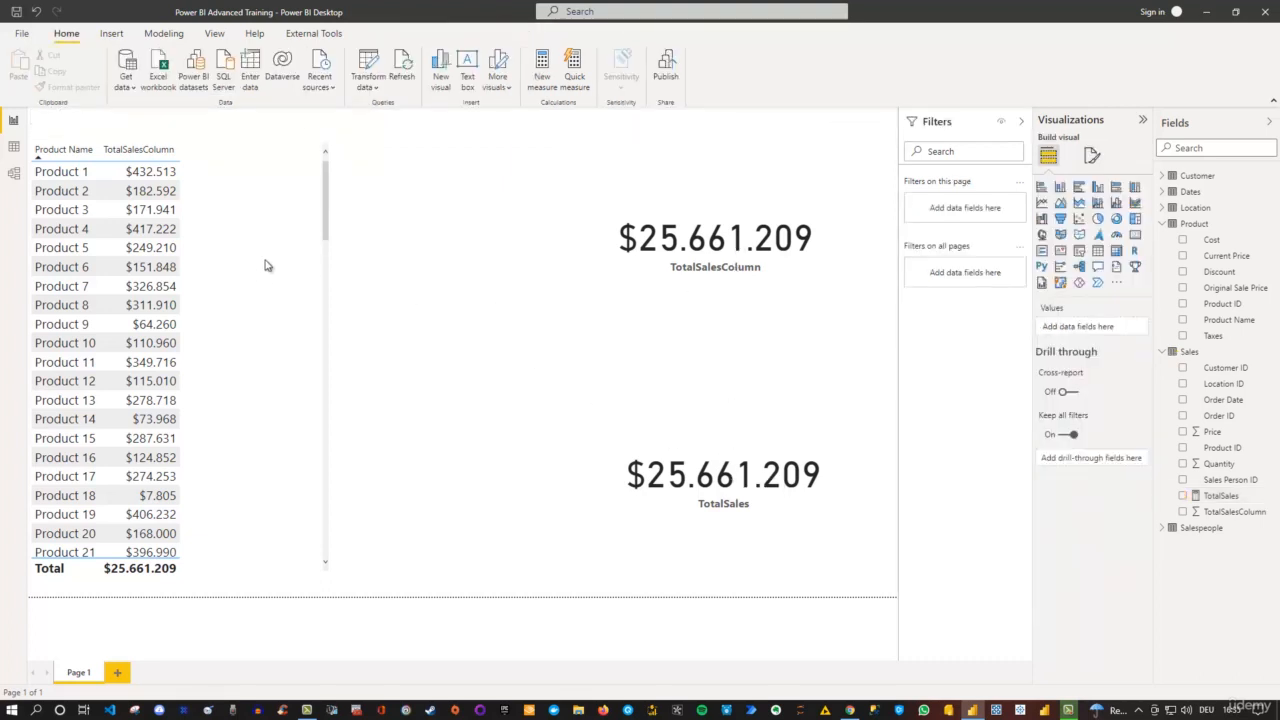
# Add the TotalSales measure to the report's product table beside TotalSalesColumn
pyautogui.click(259, 279)
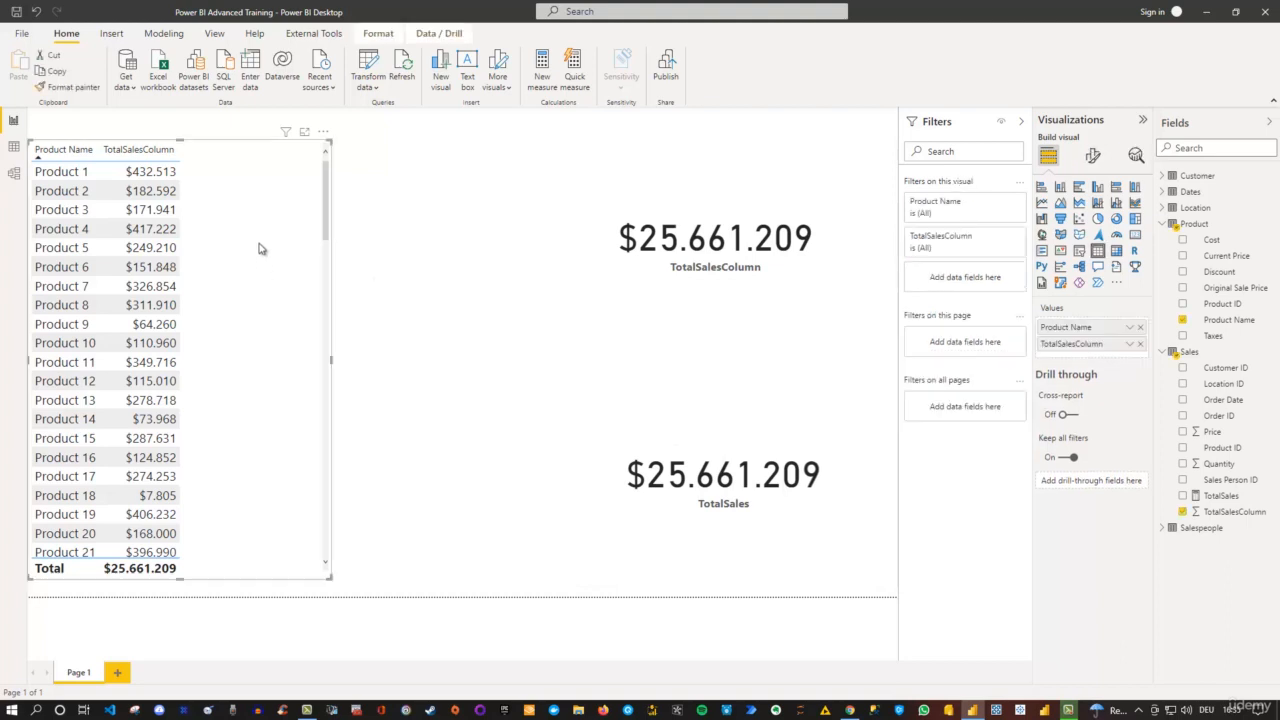
pyautogui.click(1183, 496)
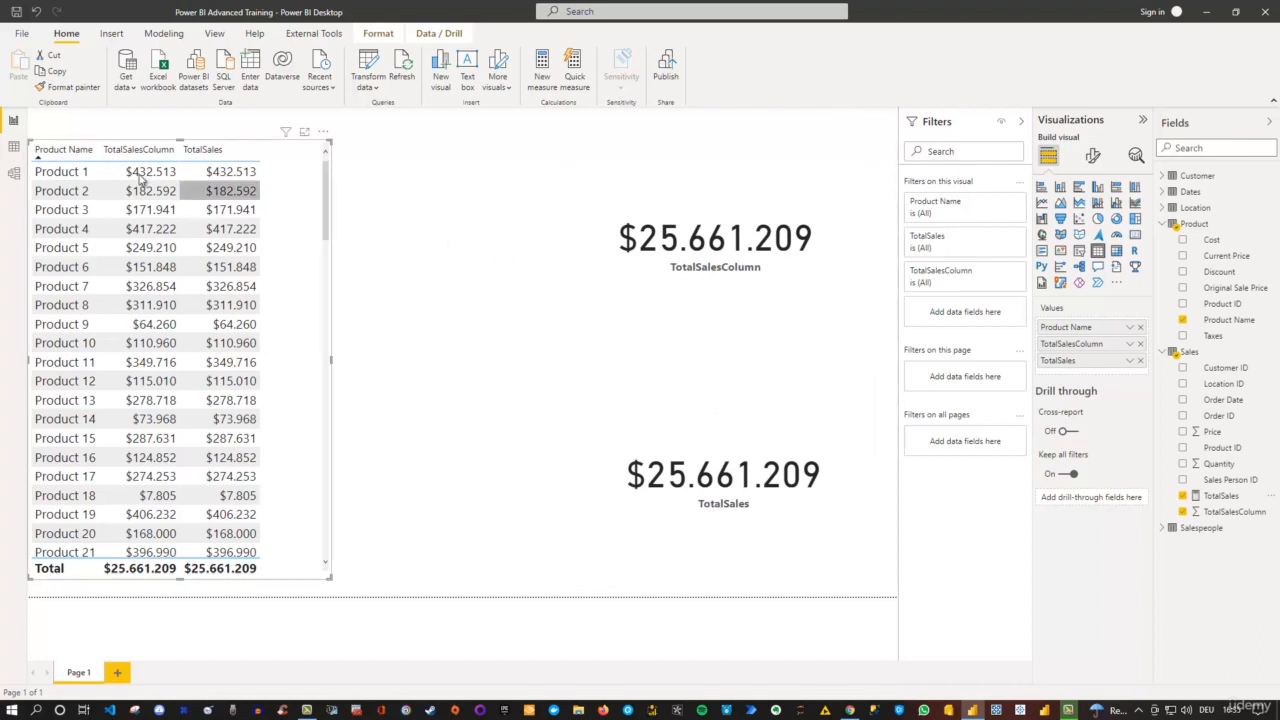
# Examine the Sales table's rows and its TotalSalesColumn in the data view, and return to the report page
pyautogui.click(13, 147)
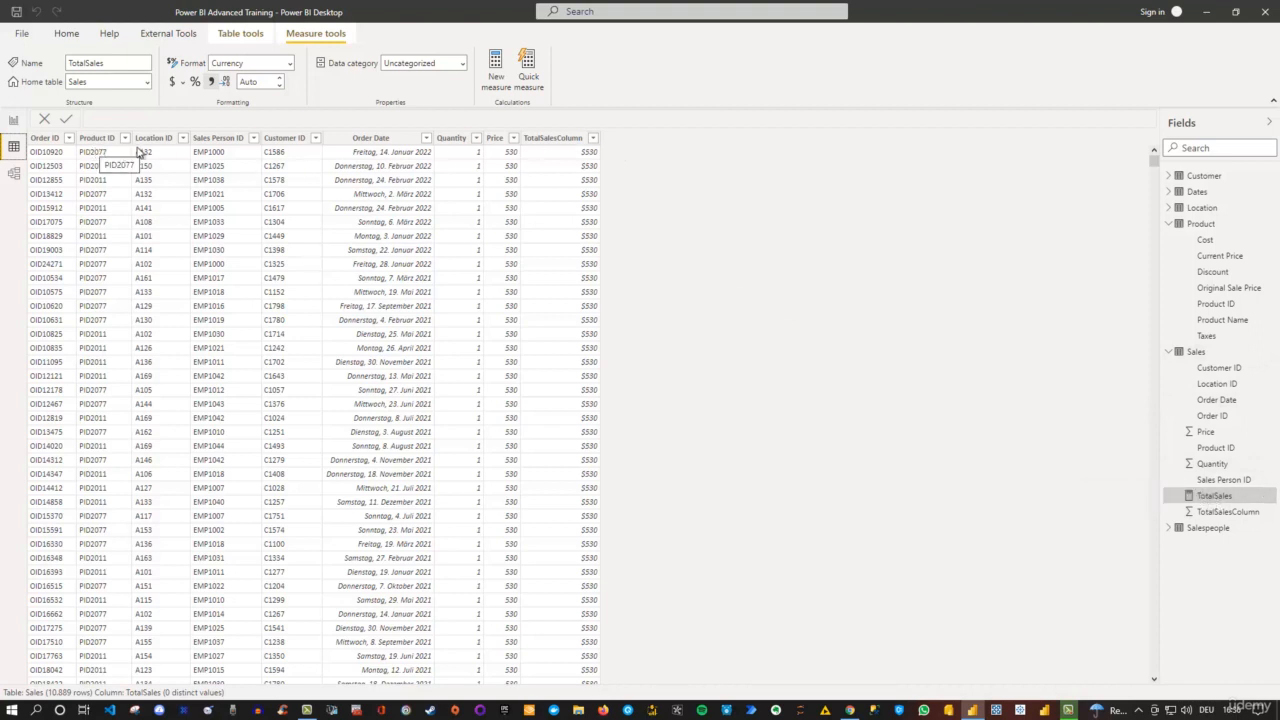
pyautogui.click(13, 119)
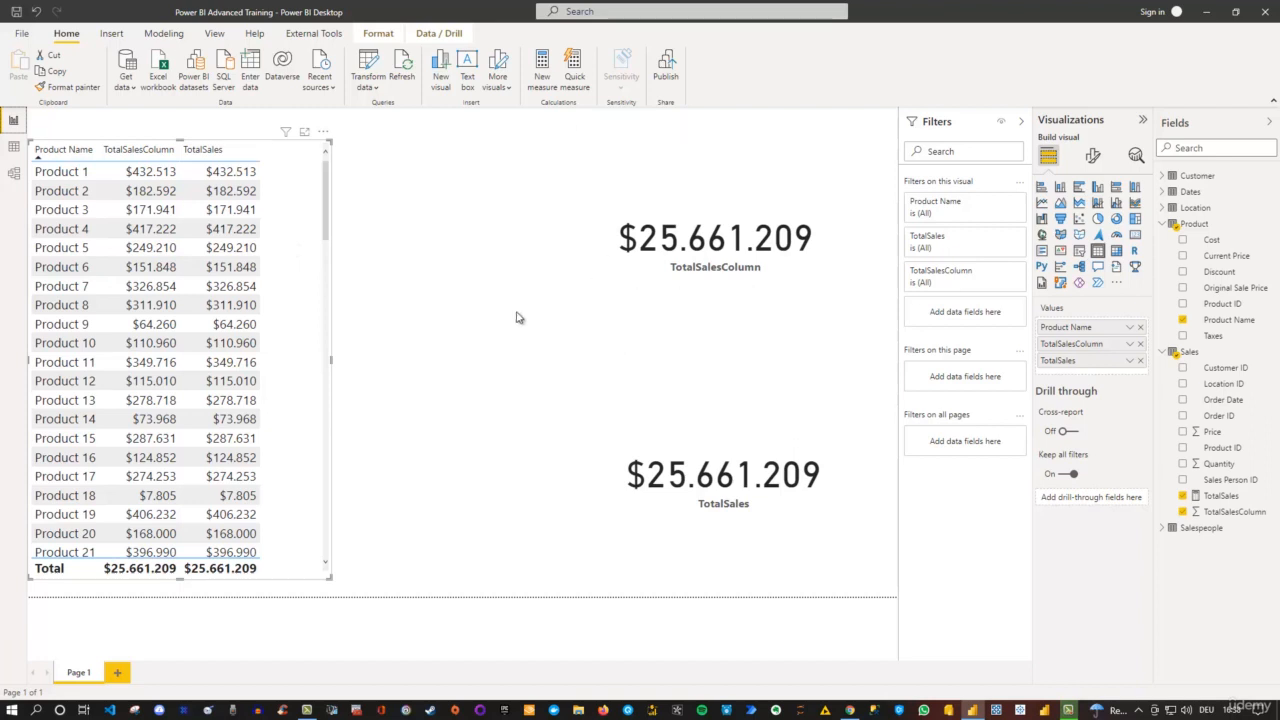
pyautogui.click(474, 317)
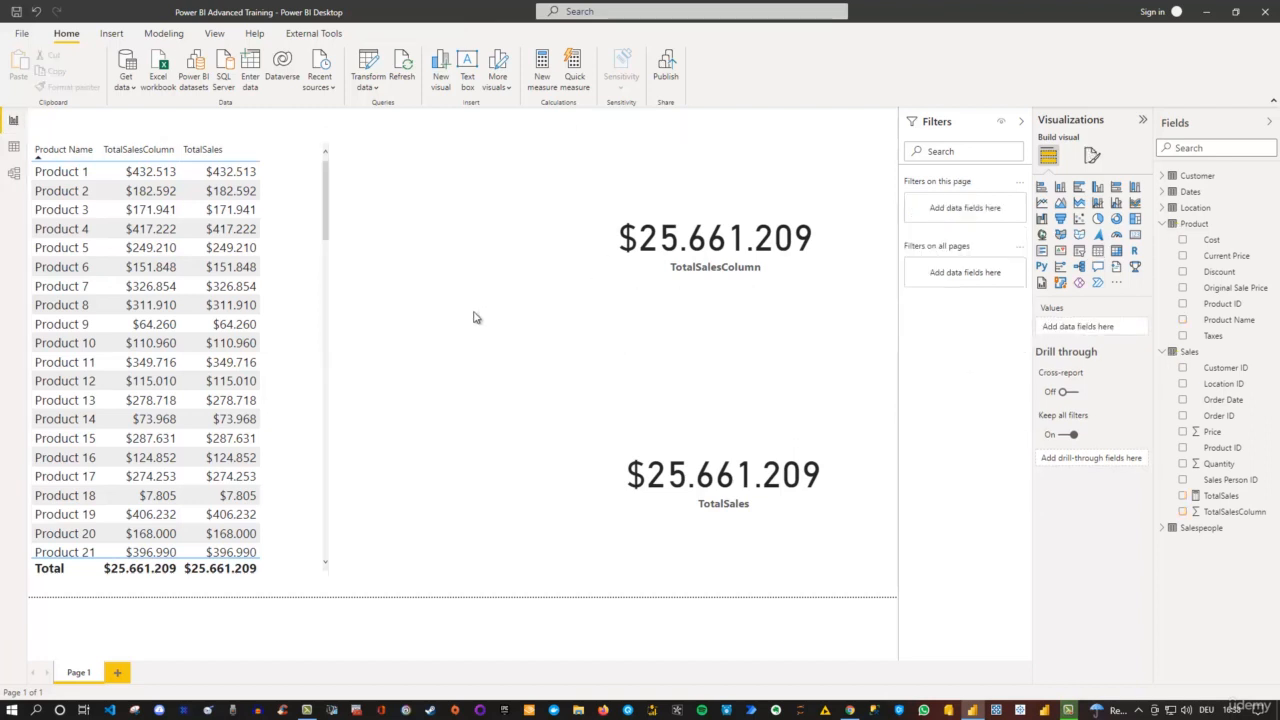